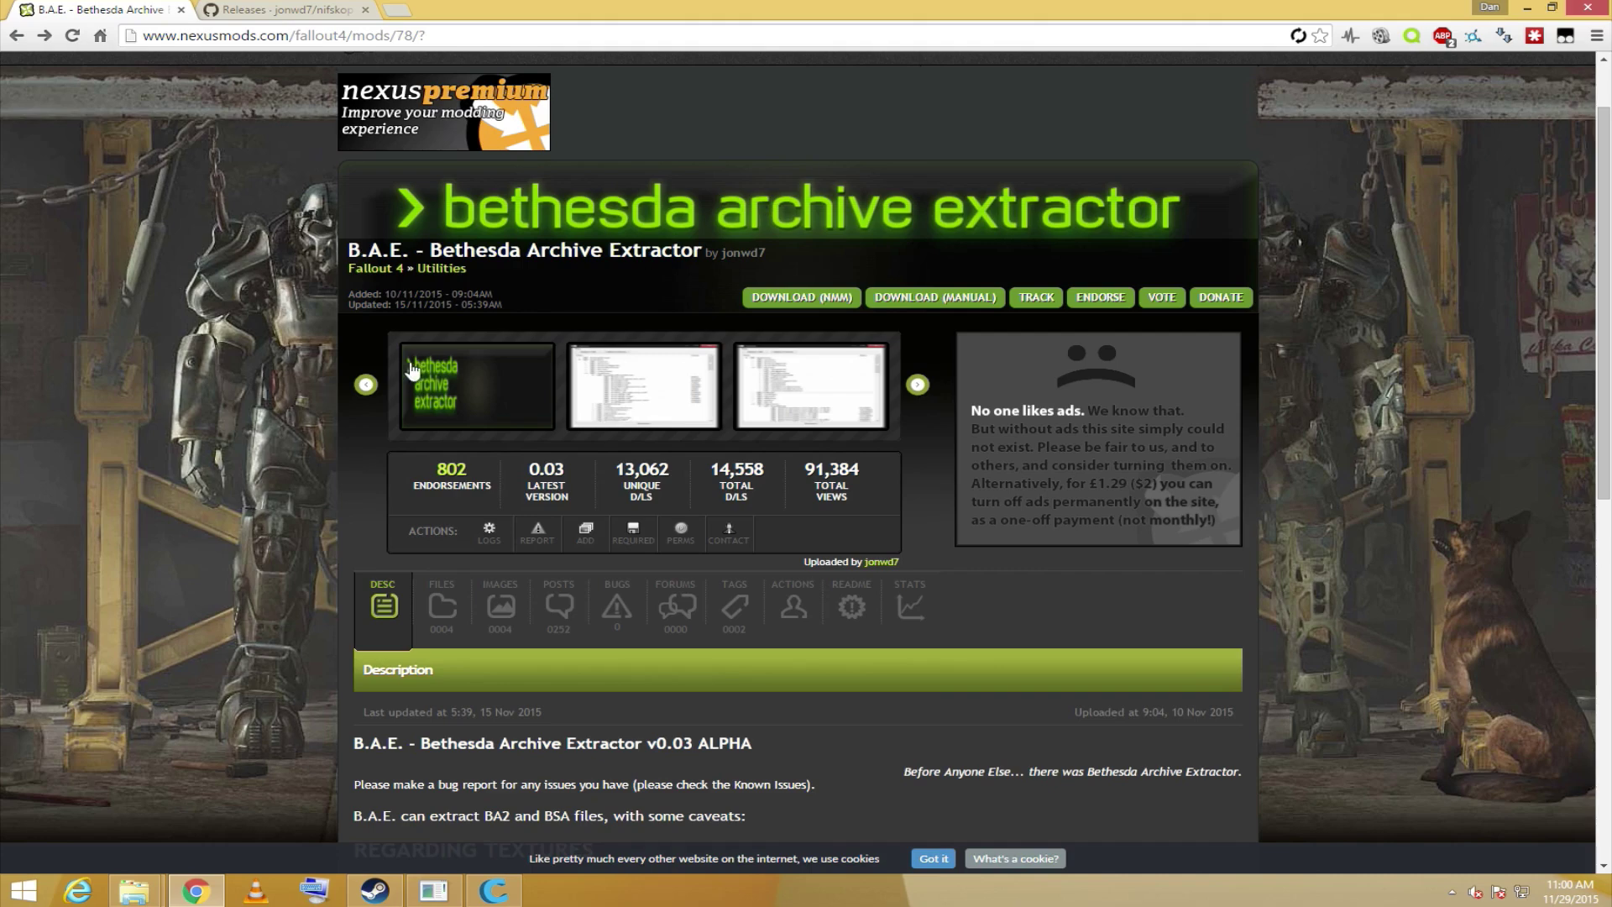
Step: View the B.A.E. files on Nexus Mods and the NifSkope 2.0 Pre-Alpha 4 downloads on the GitHub releases page
scroll(403, 361, "down", 3)
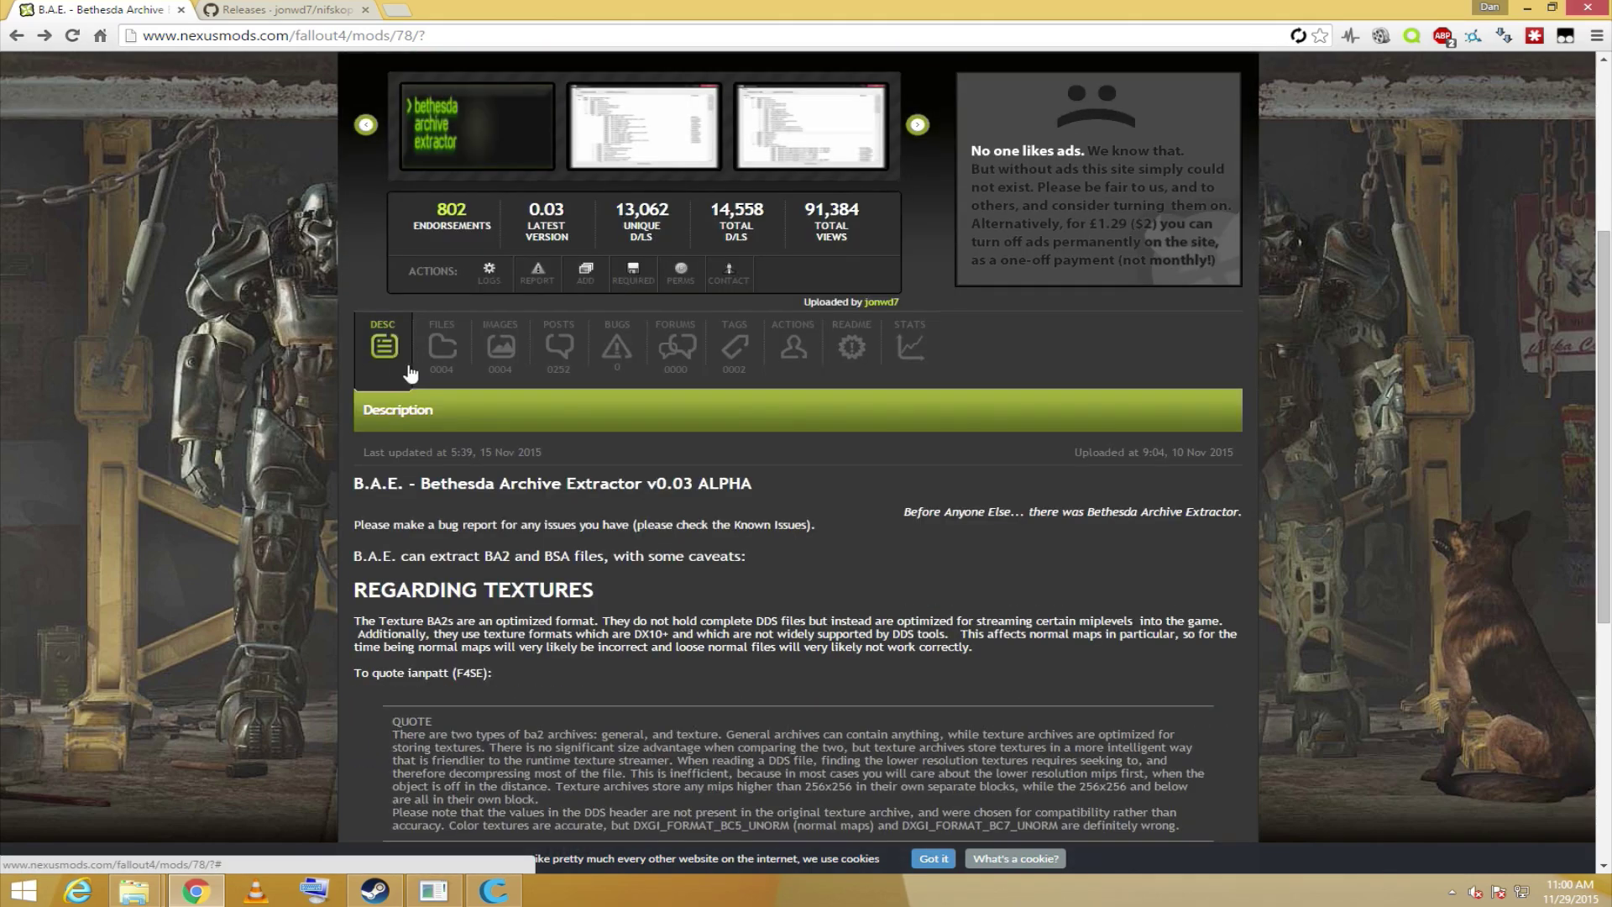
left_click(441, 348)
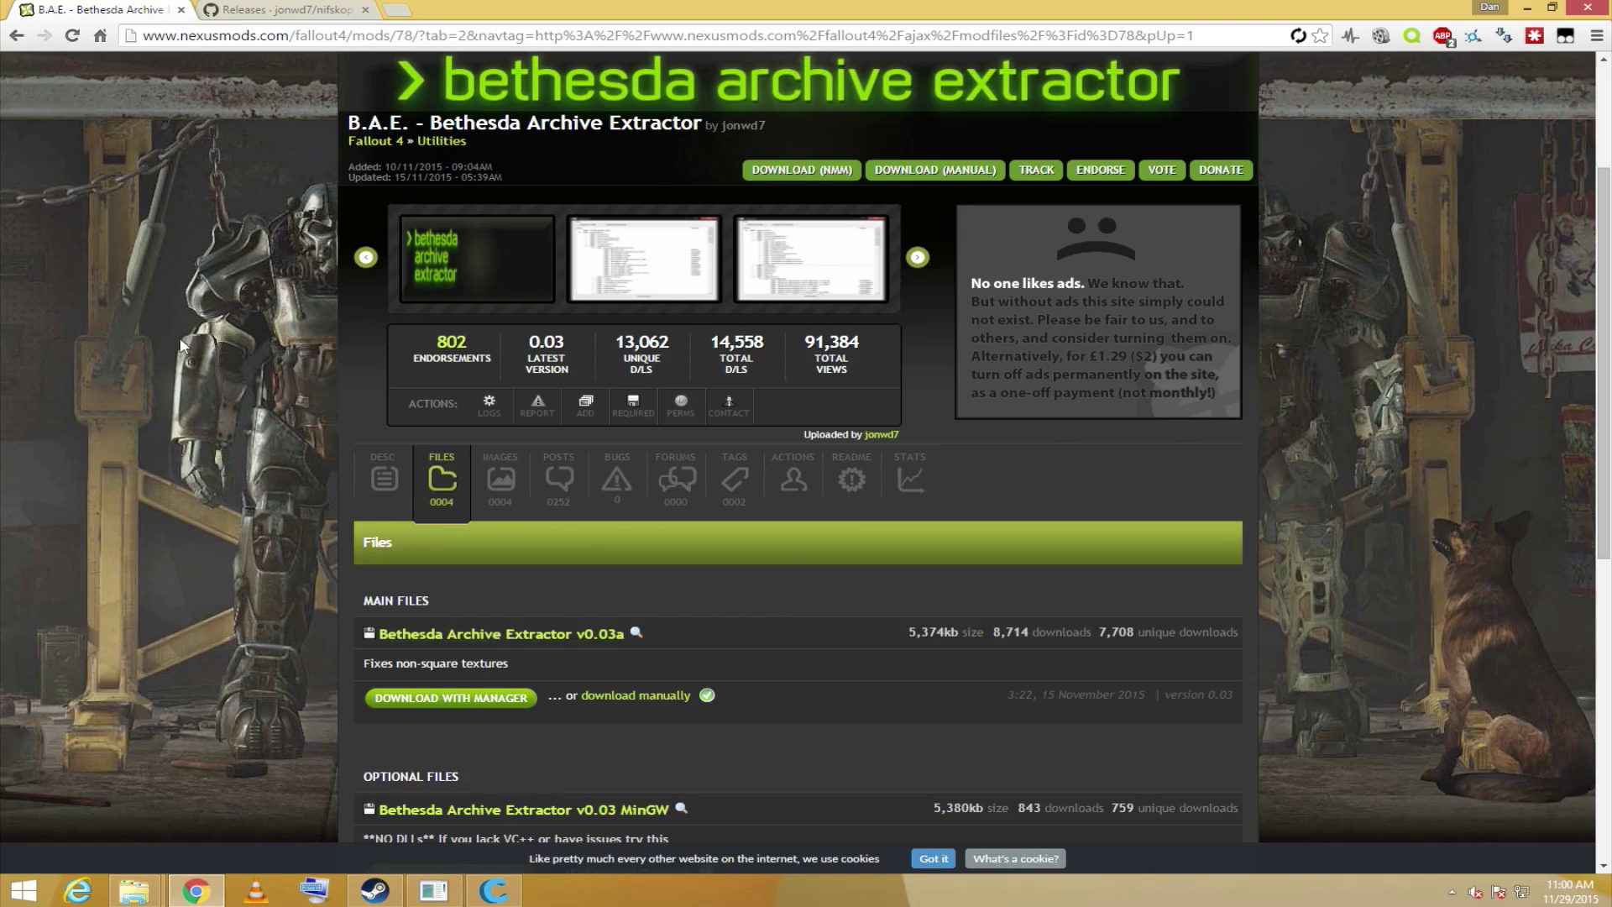
left_click(296, 8)
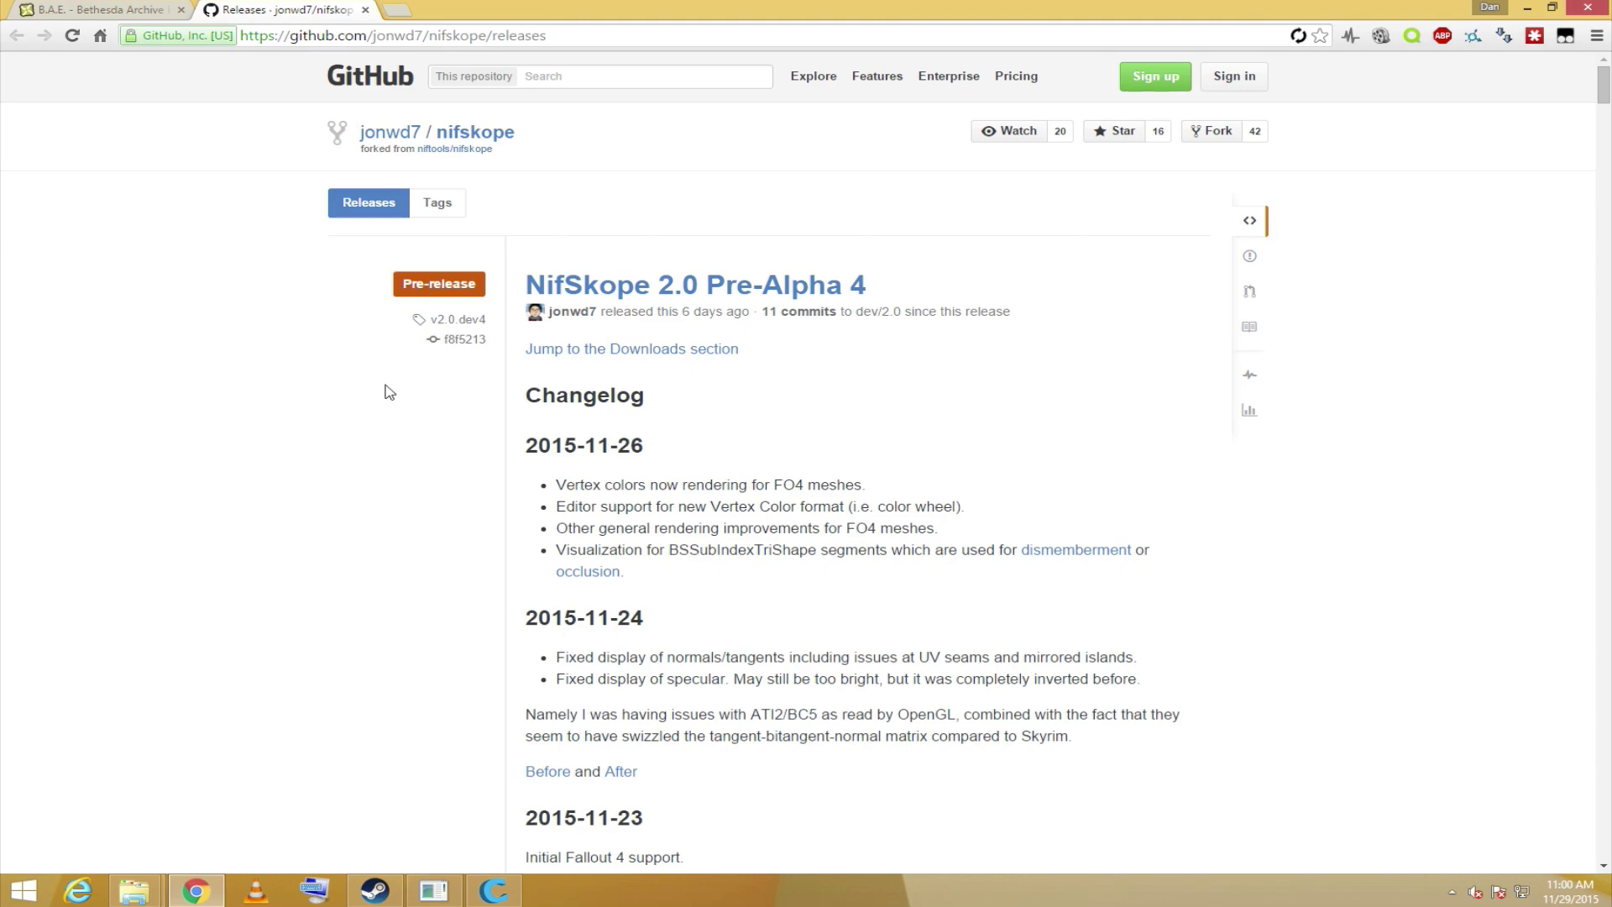
scroll(498, 428, "down", 9)
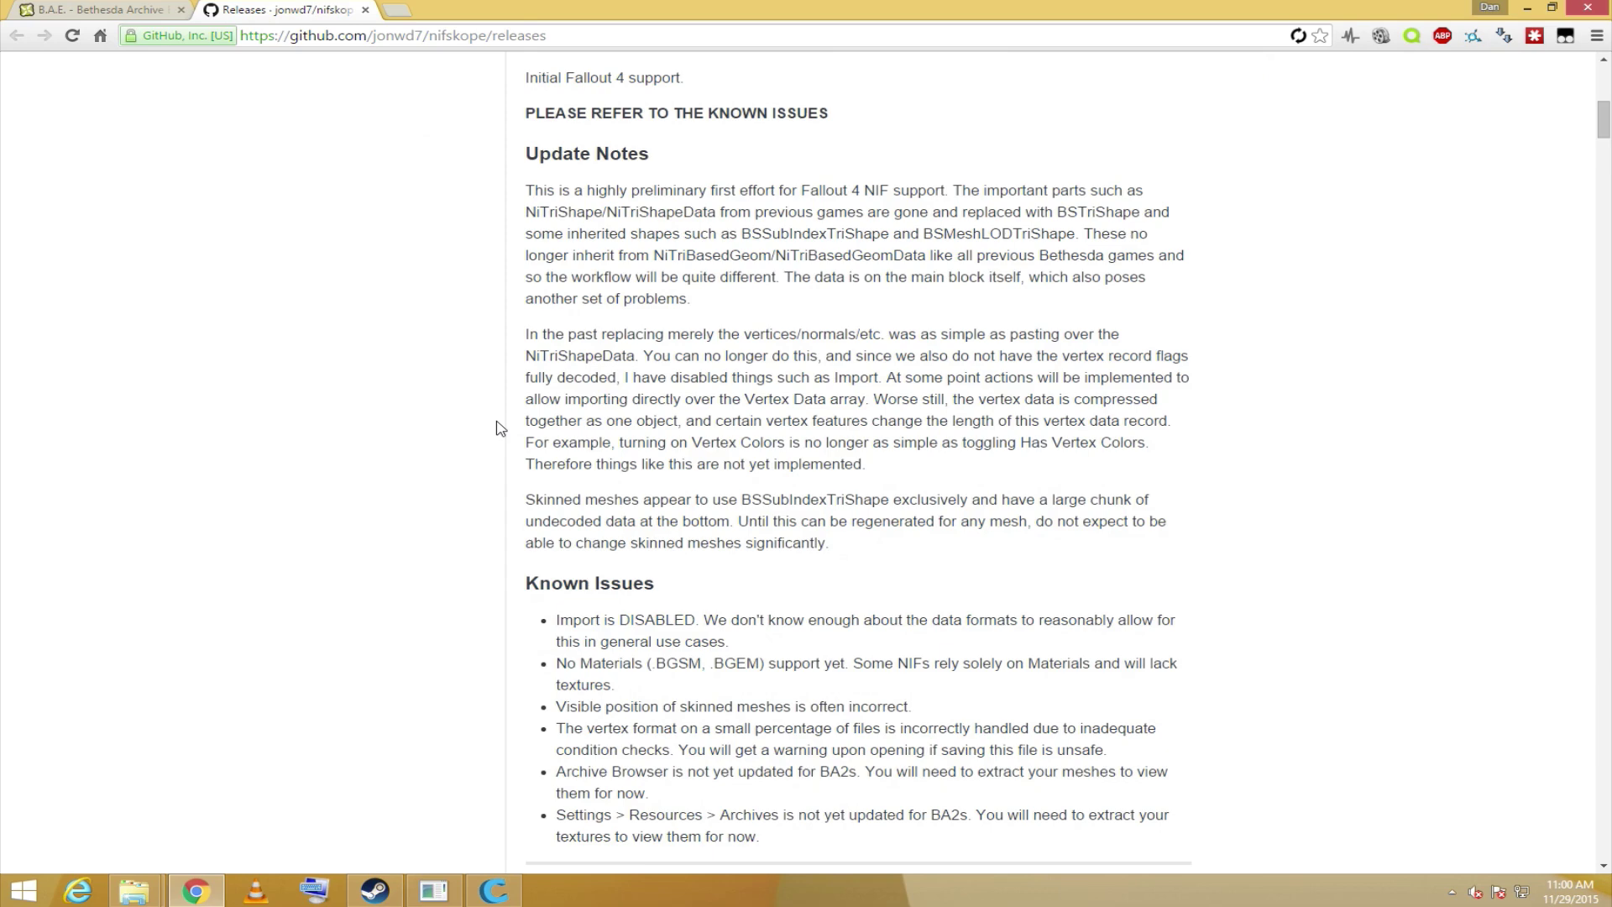
scroll(498, 428, "down", 13)
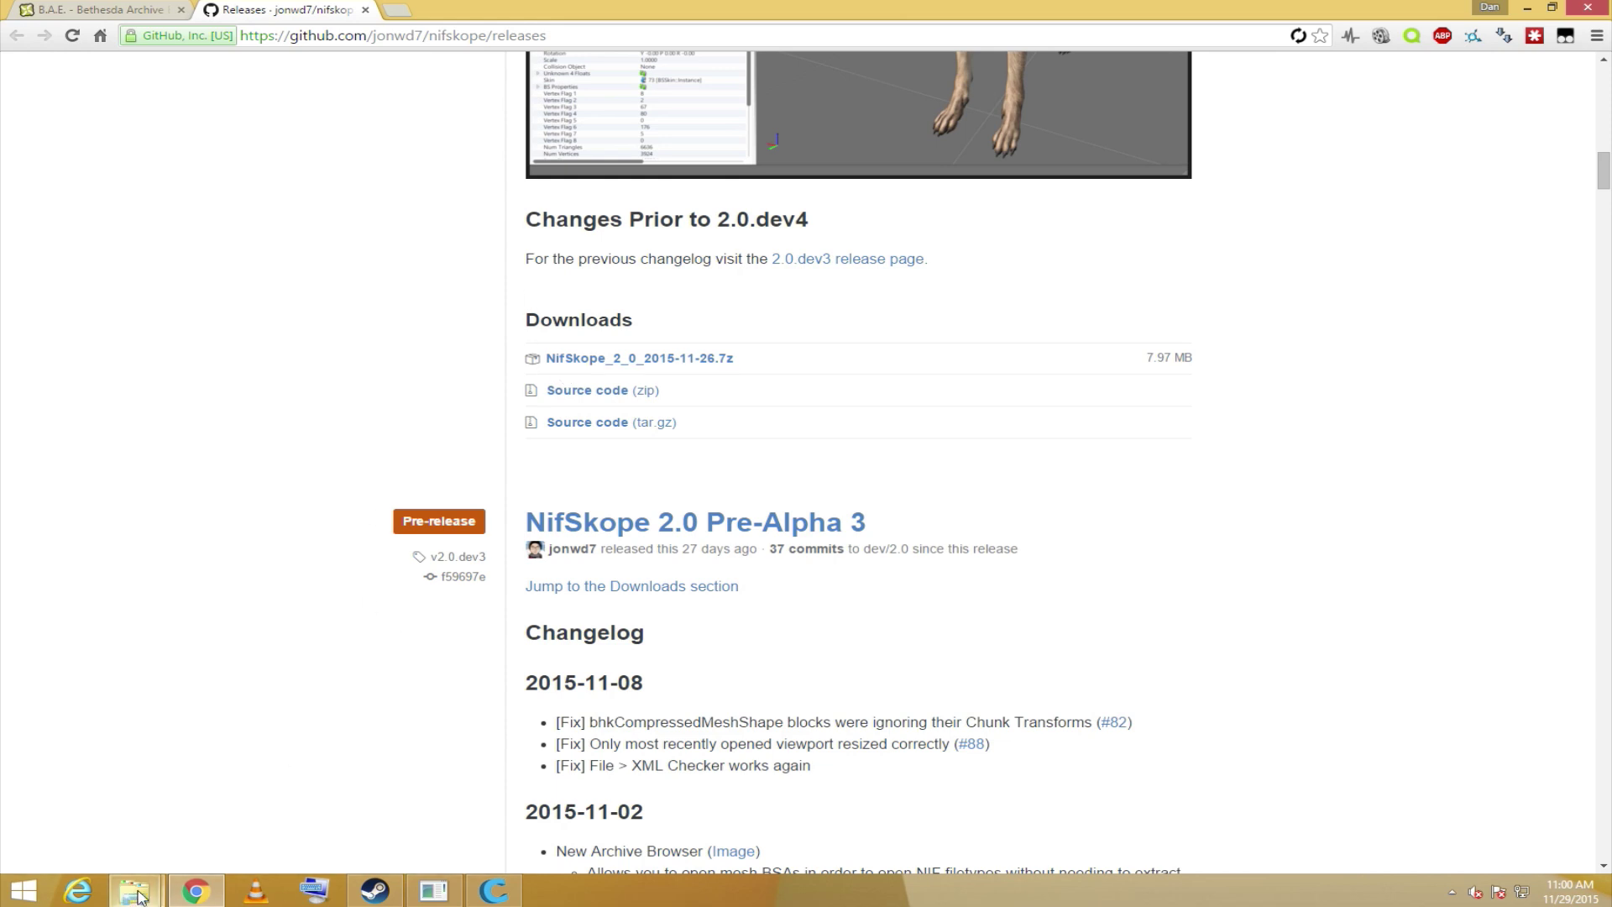
Step: Switch to File Explorer and examine the bae program in Fallout 4 Manager and the Meshes folder in Nif Skope
left_click(194, 892)
left_click(380, 670)
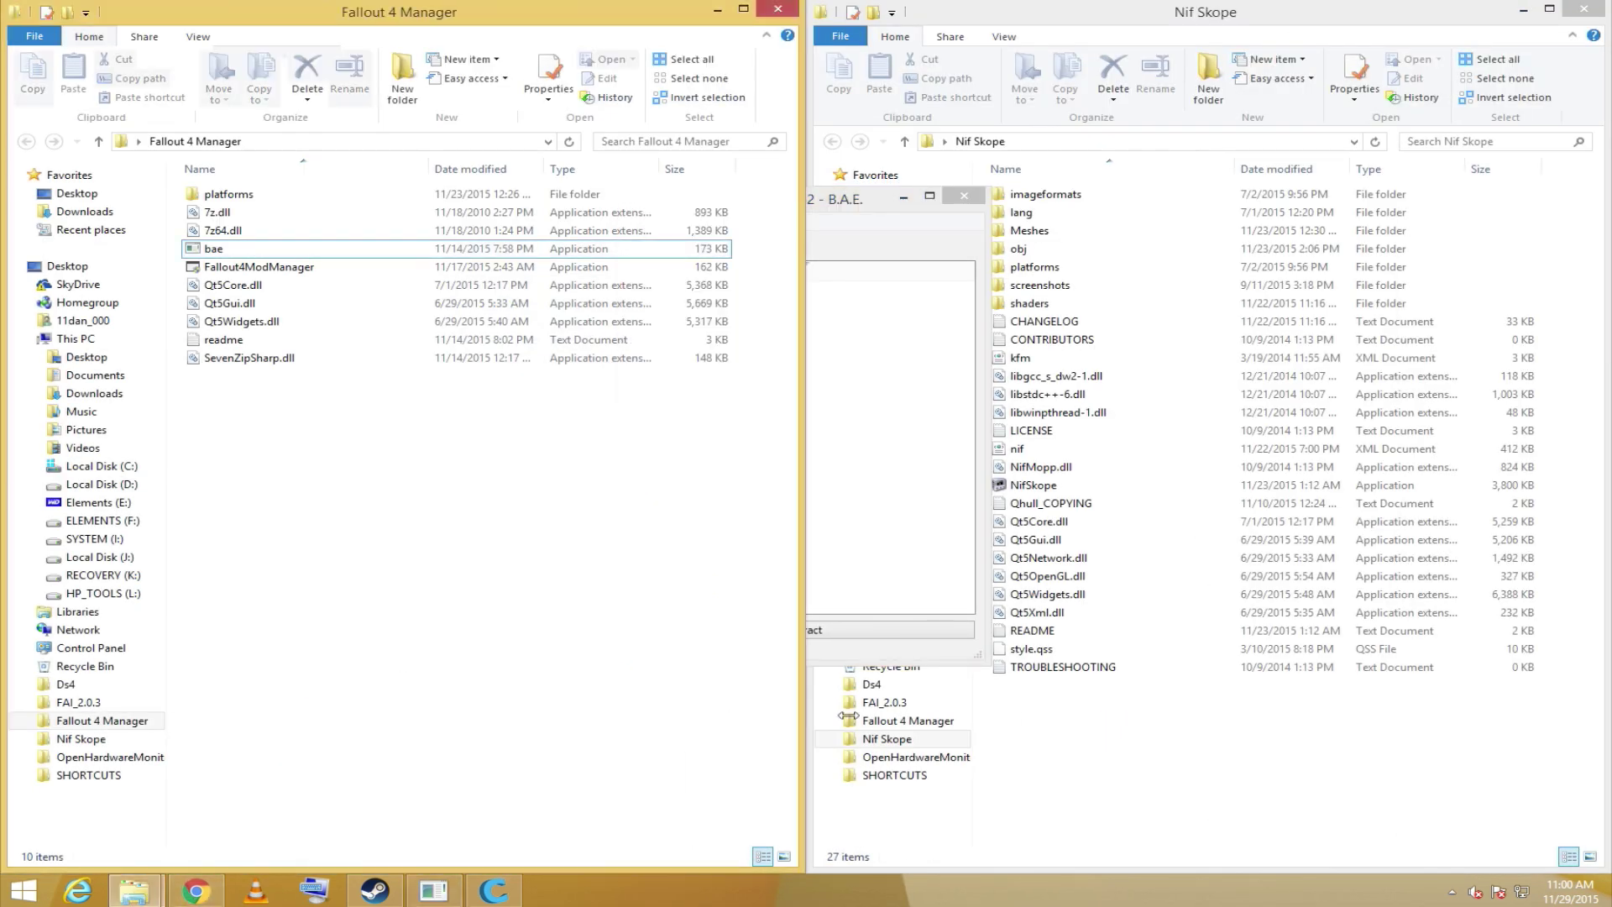
left_click(1065, 749)
left_click(333, 472)
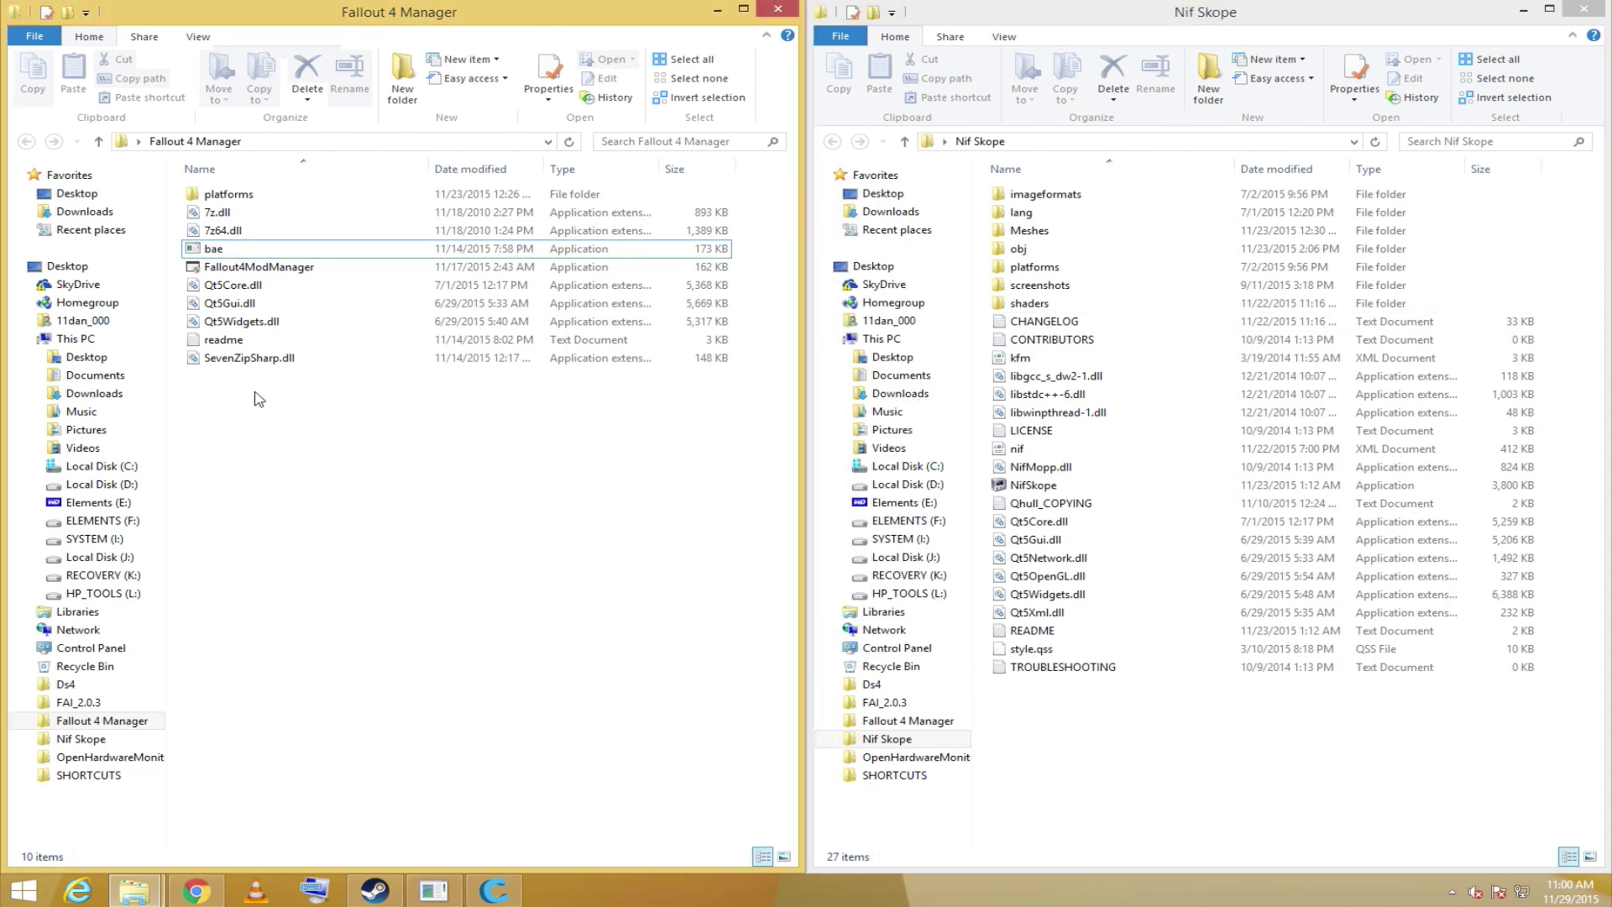
left_click(220, 249)
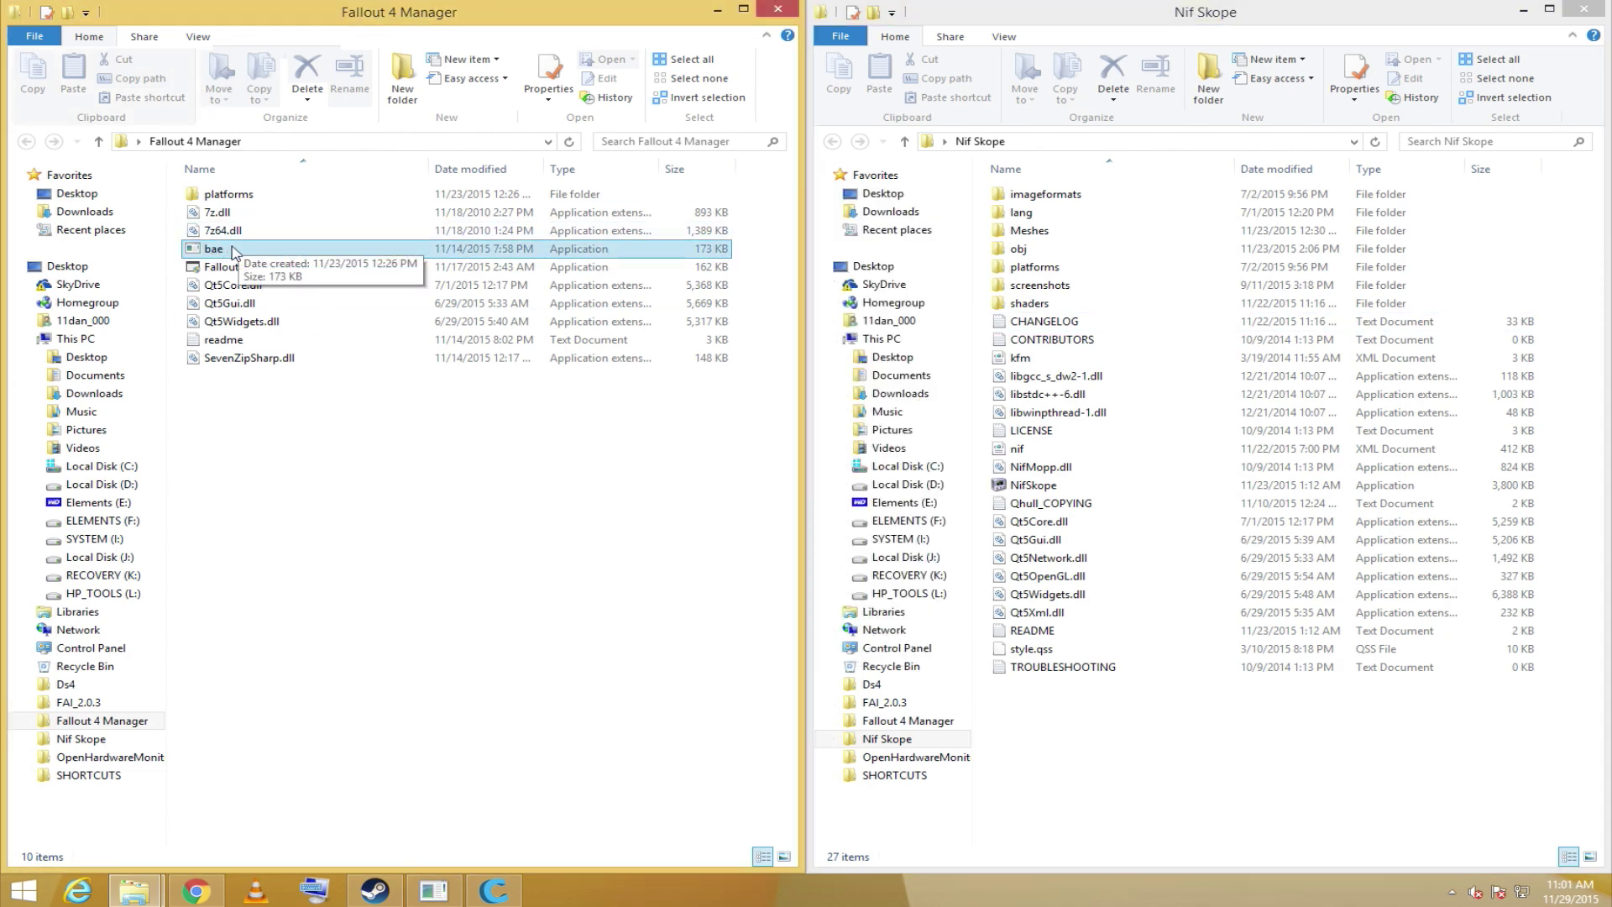
left_click(296, 407)
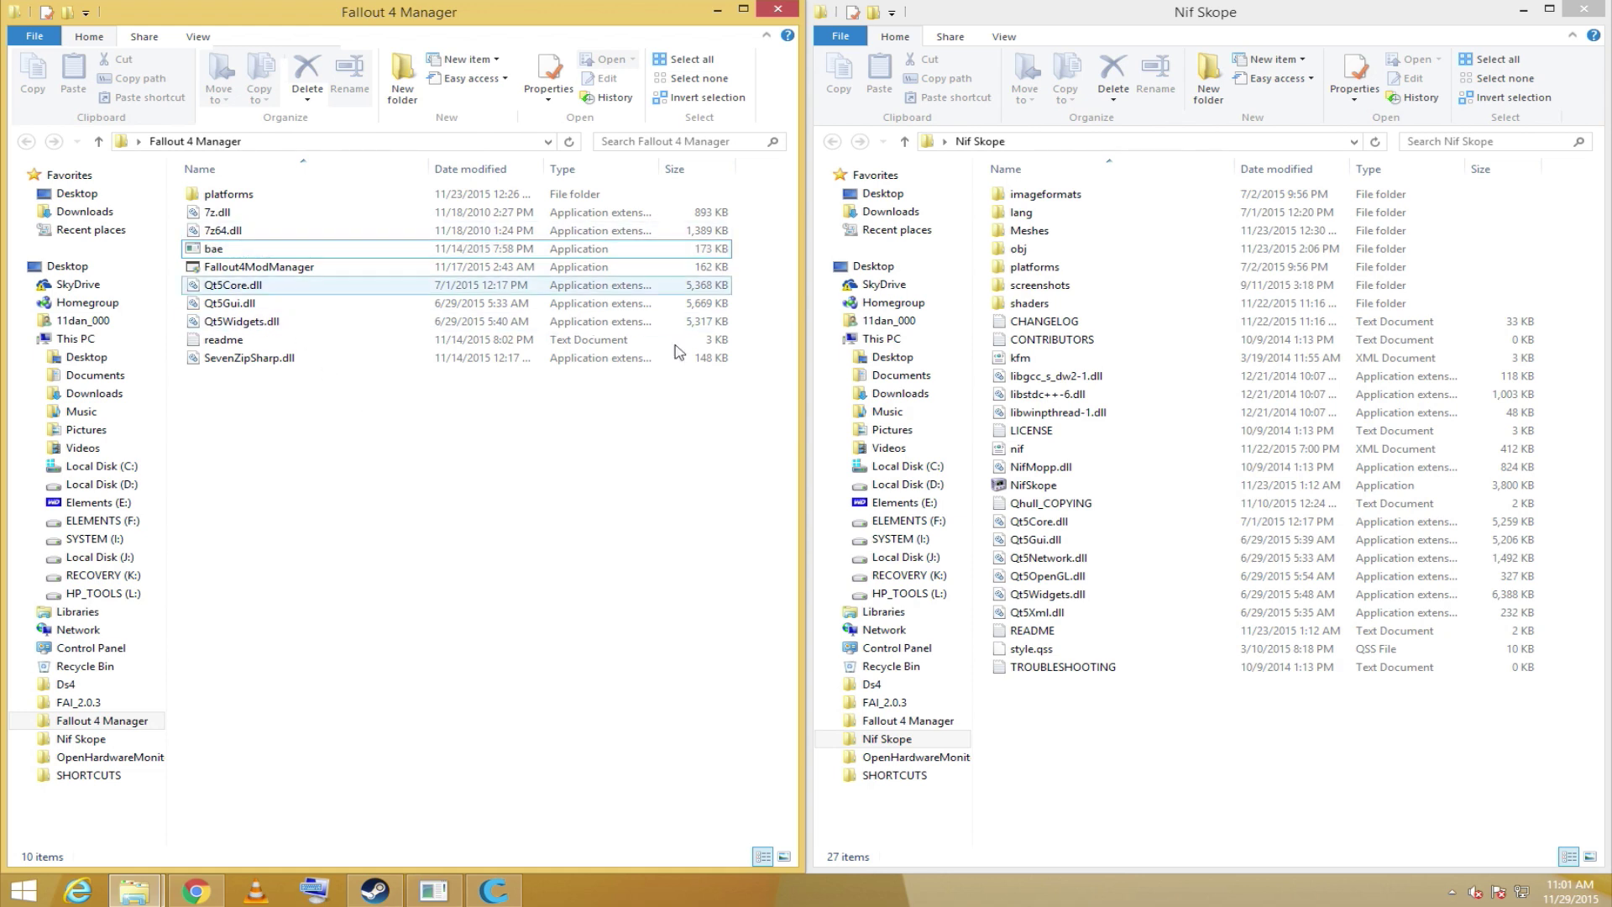
left_click(1122, 770)
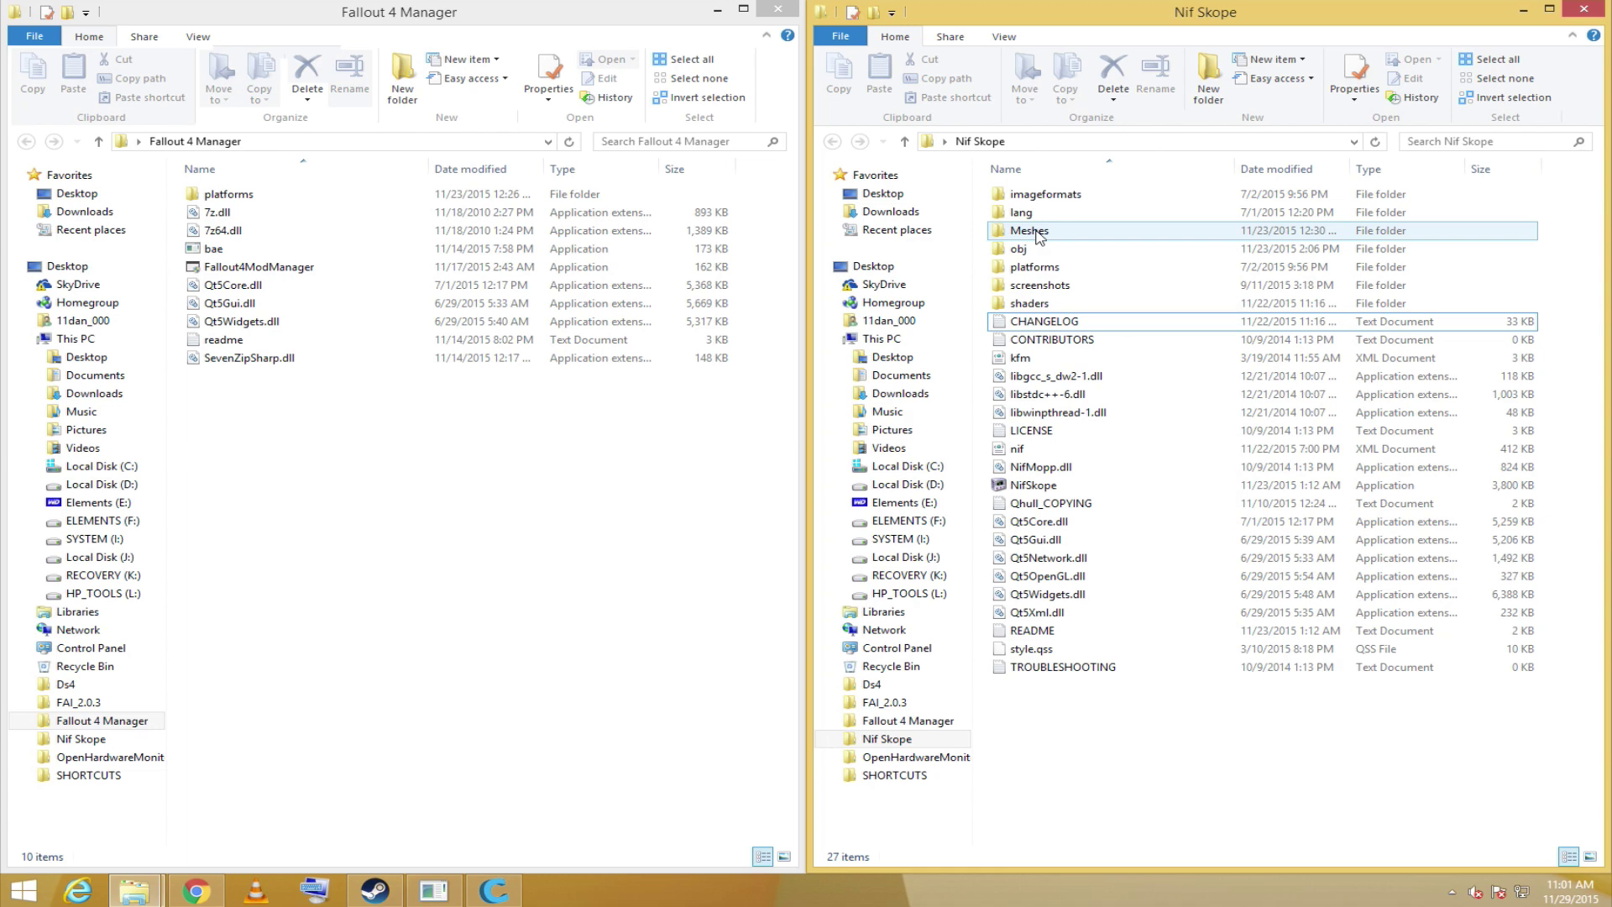
mouse_move(1035, 238)
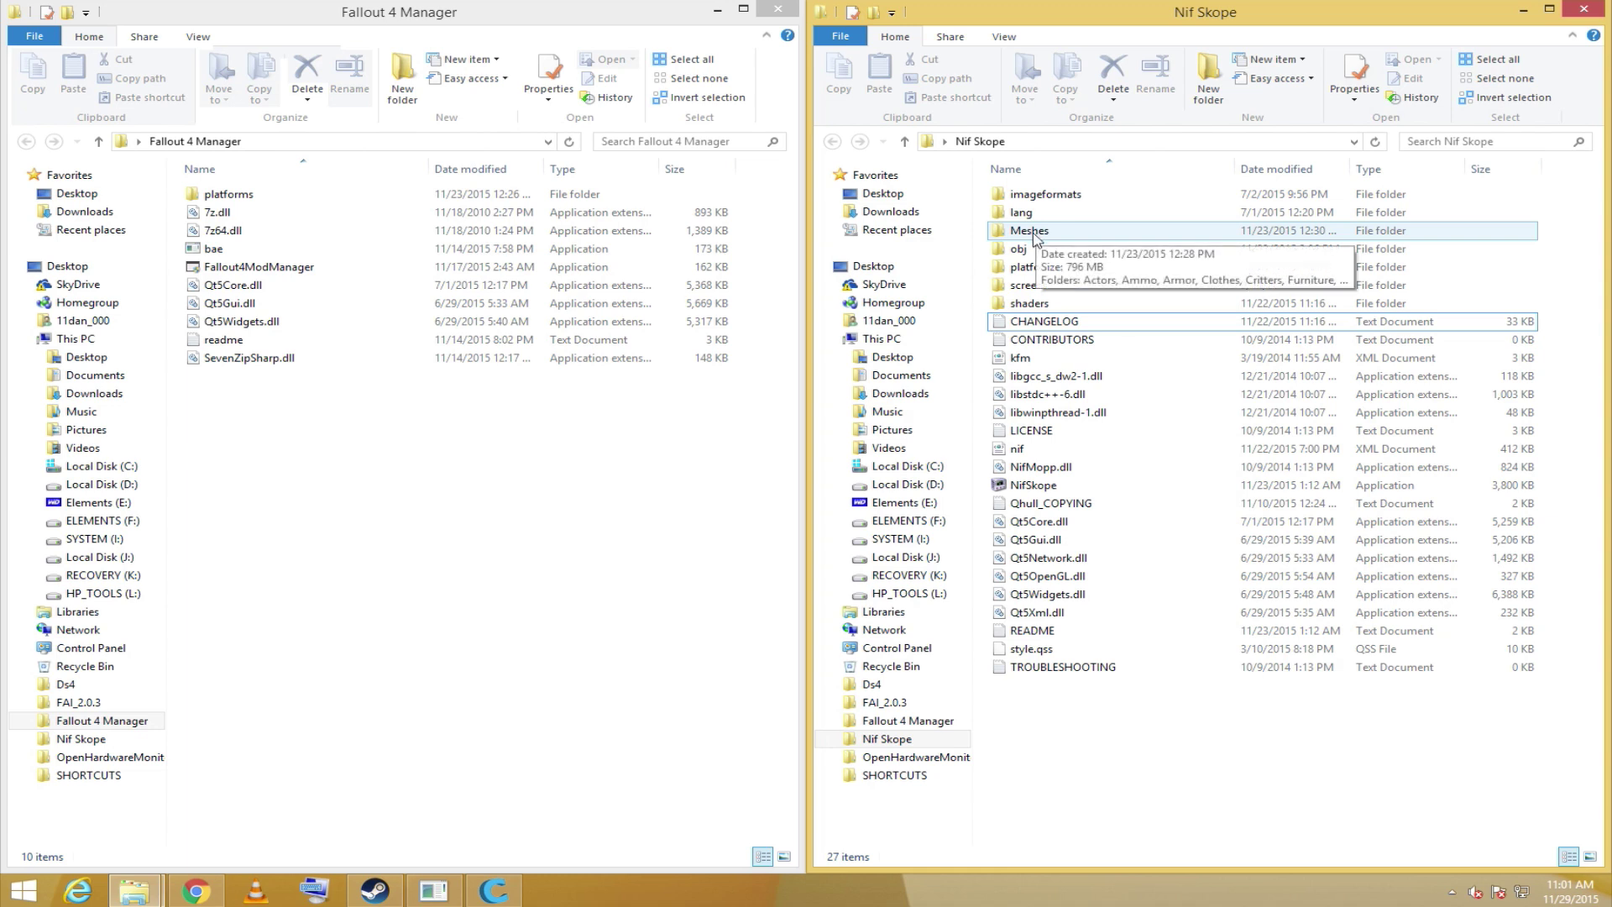
left_click(553, 477)
left_click(214, 251)
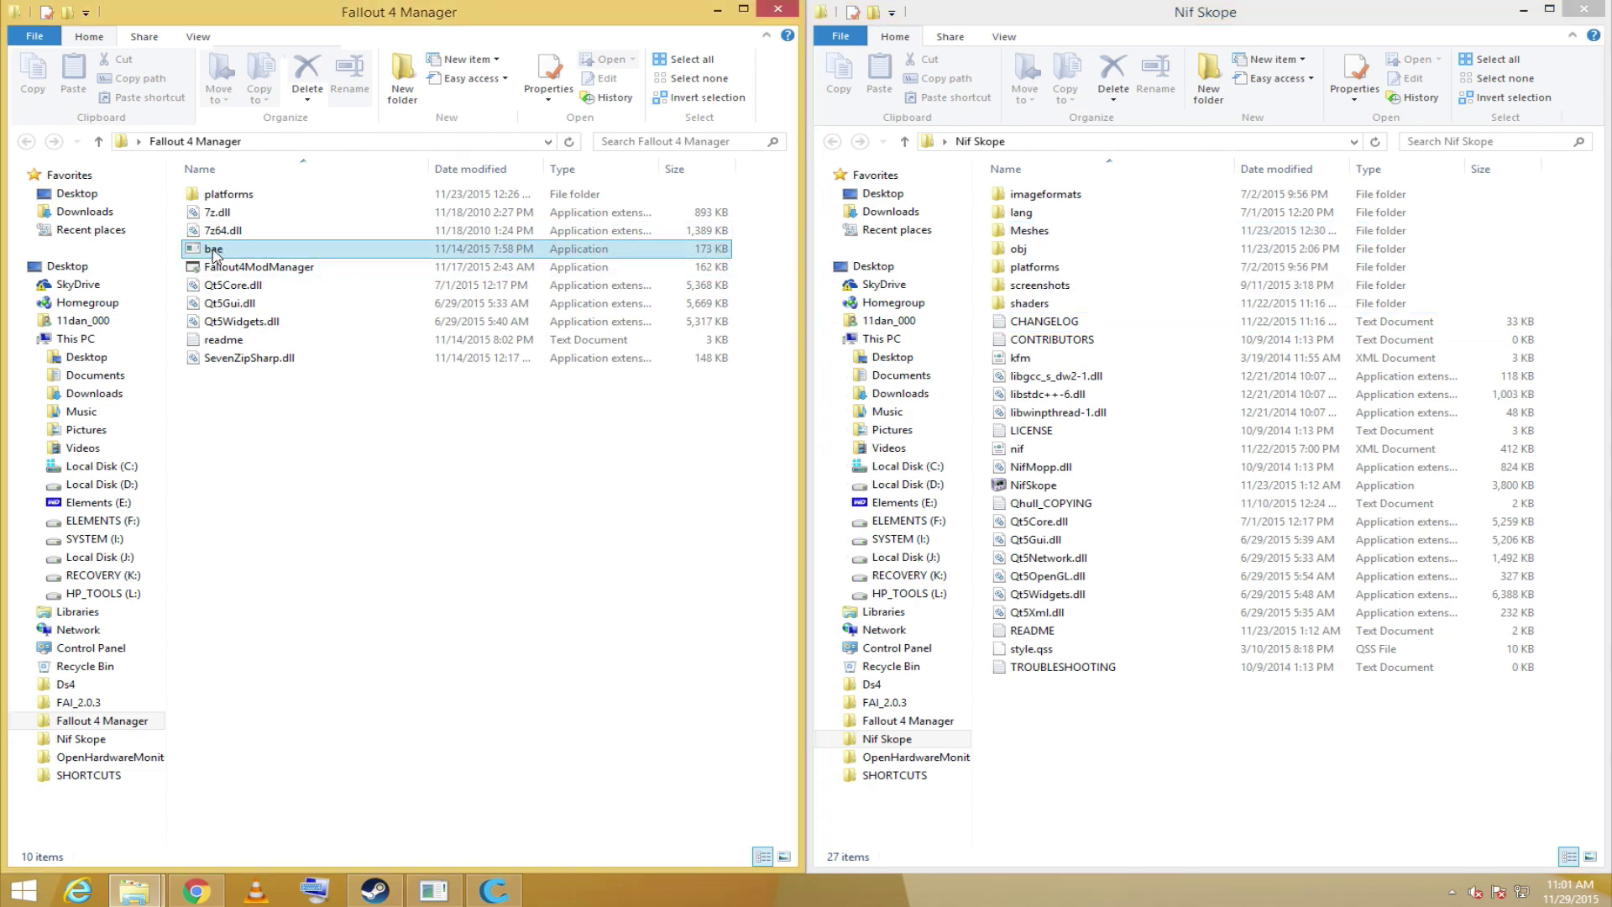
mouse_move(214, 254)
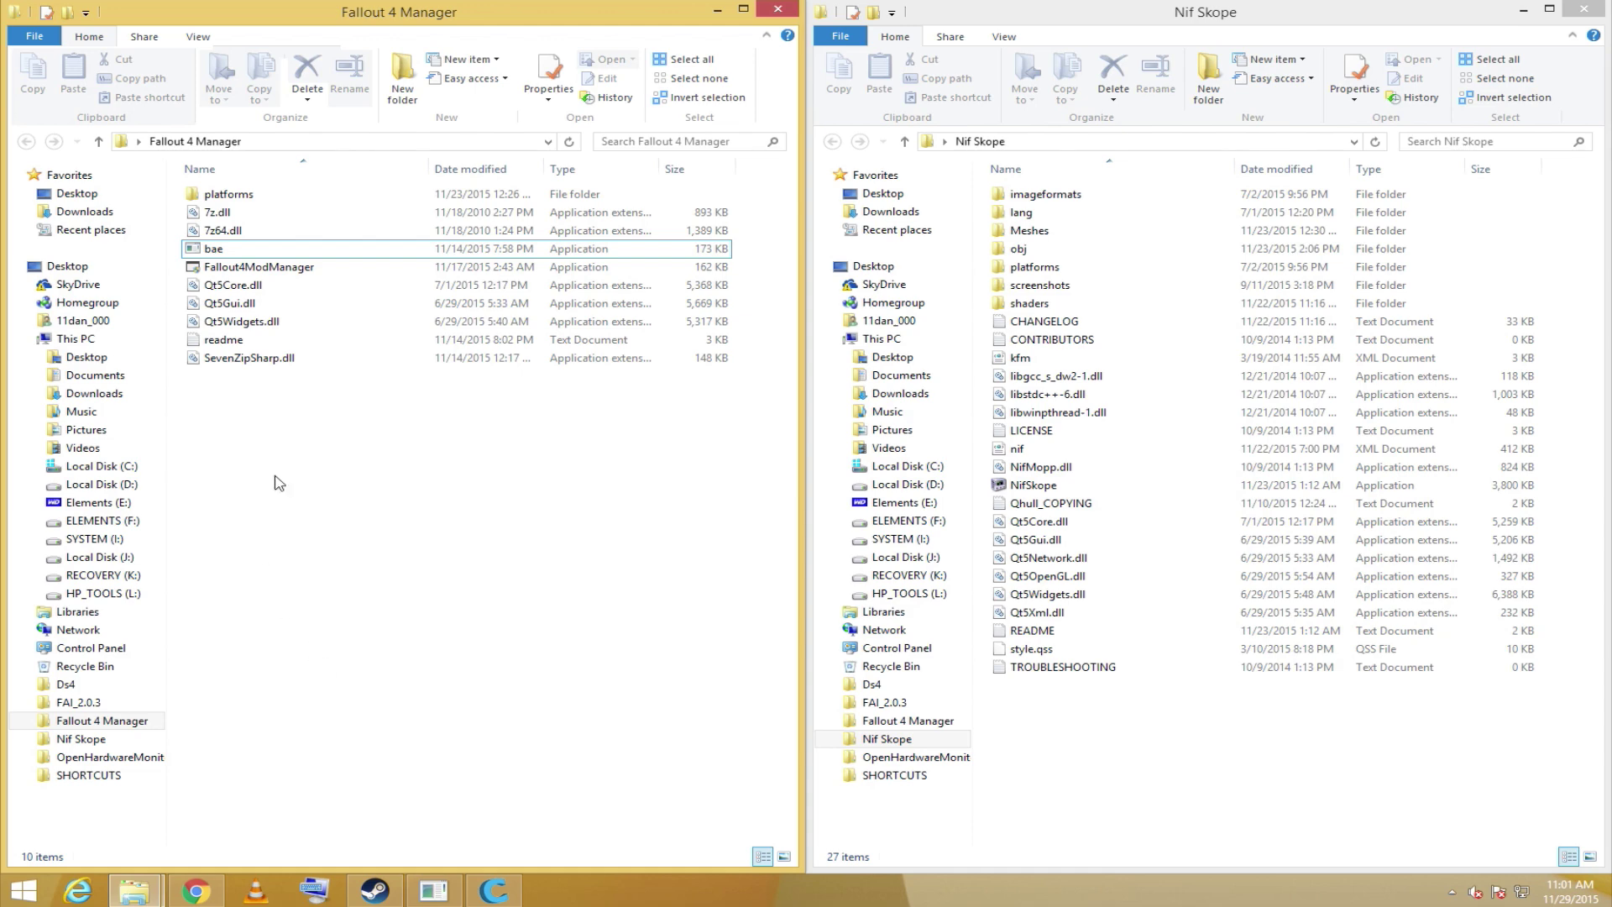
Step: Switch to B.A.E. and load the archive Fallout4 - Meshes.ba2 from the Fallout4 Data folder
left_click(430, 895)
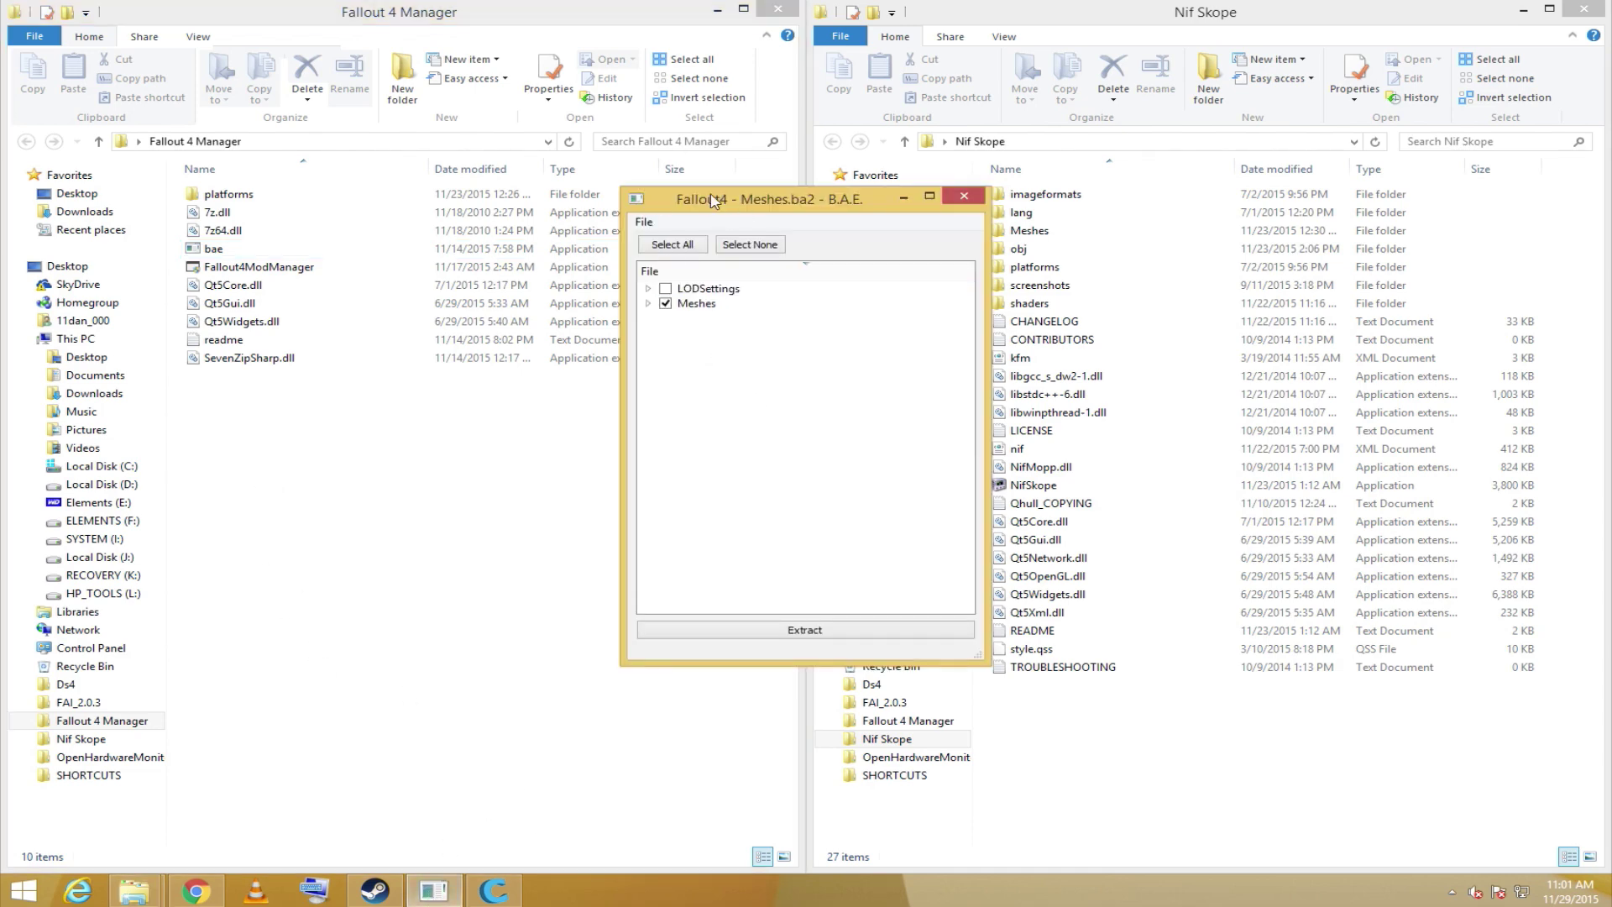
left_click_drag(715, 201, 553, 94)
left_click(599, 227)
left_click(632, 247)
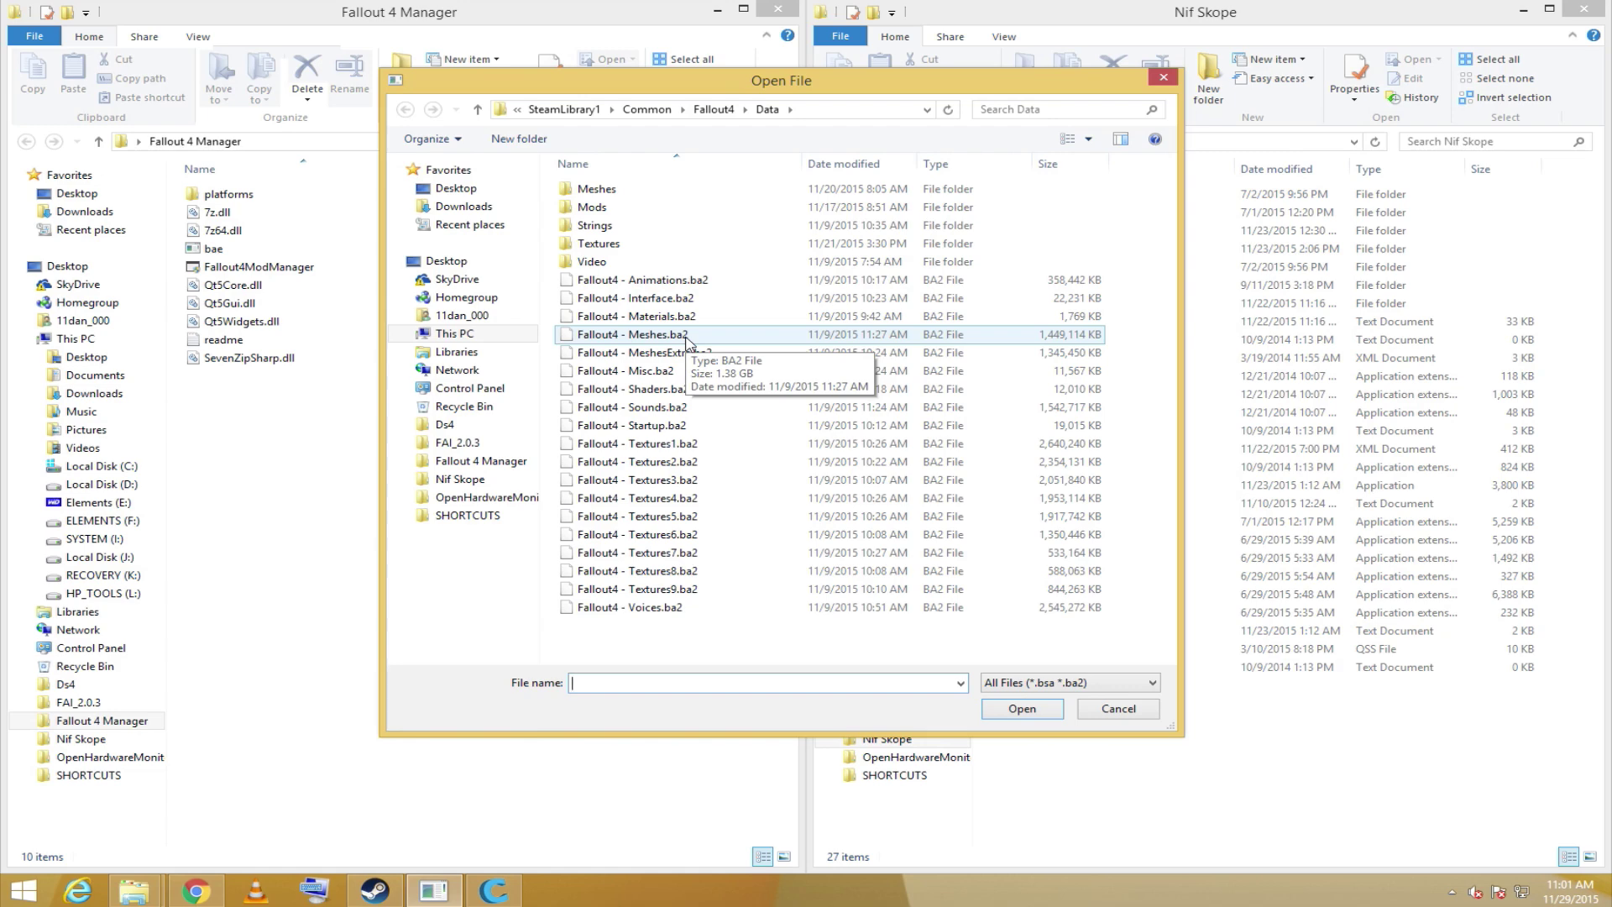
double_click(655, 334)
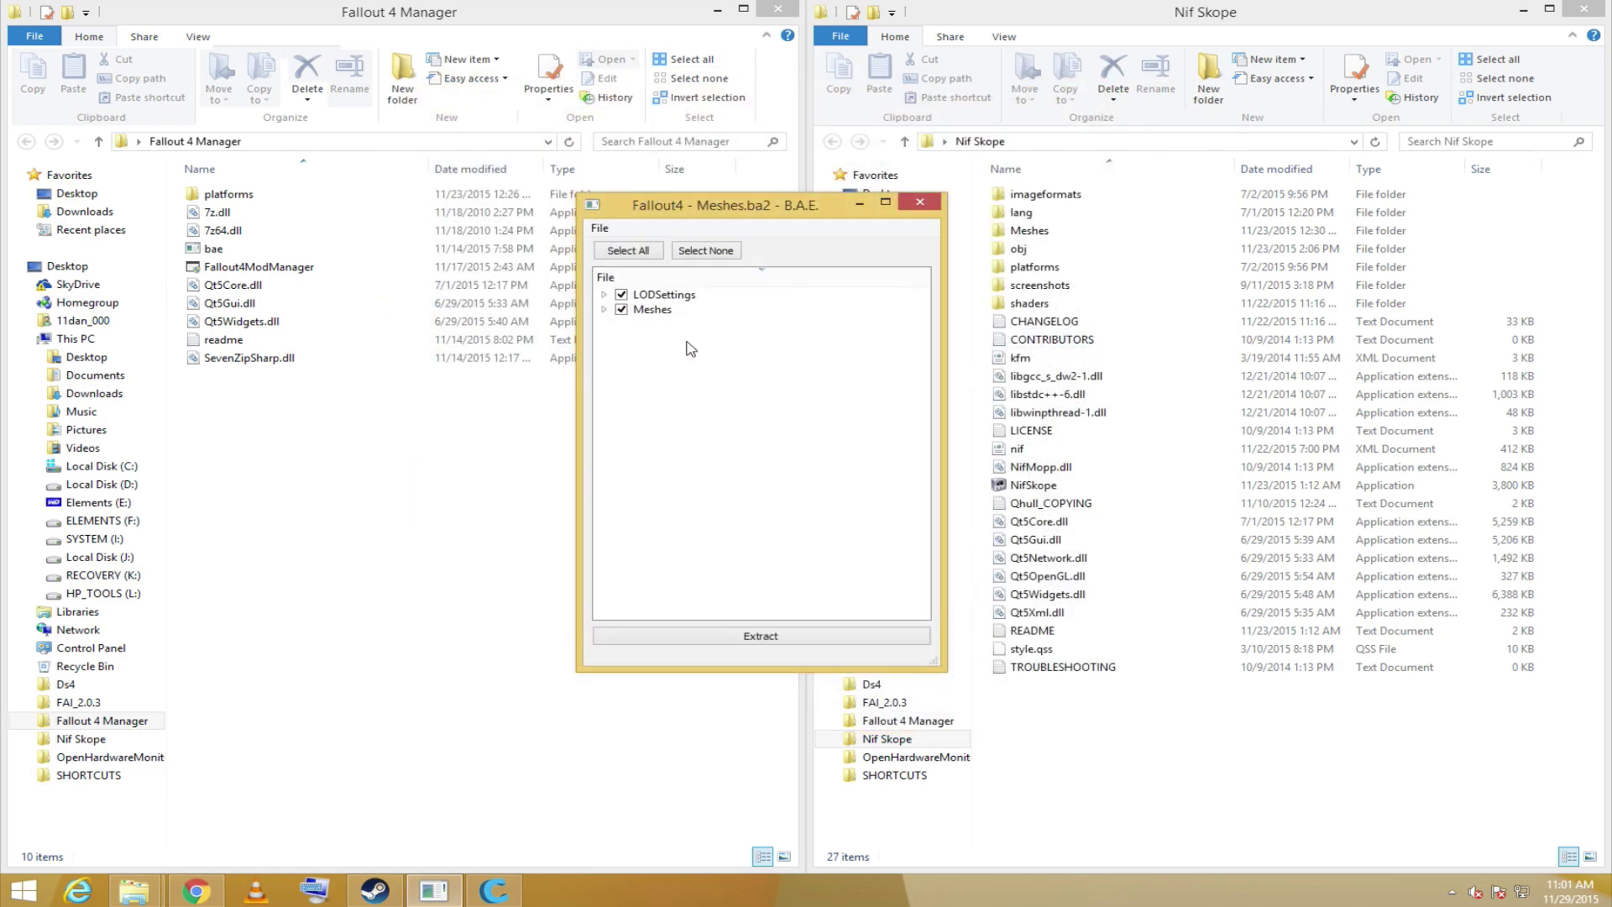
Step: Enlarge the B.A.E. window, exclude LODSettings and leave only LoadScreenArt selected inside Meshes
left_click_drag(745, 210, 641, 151)
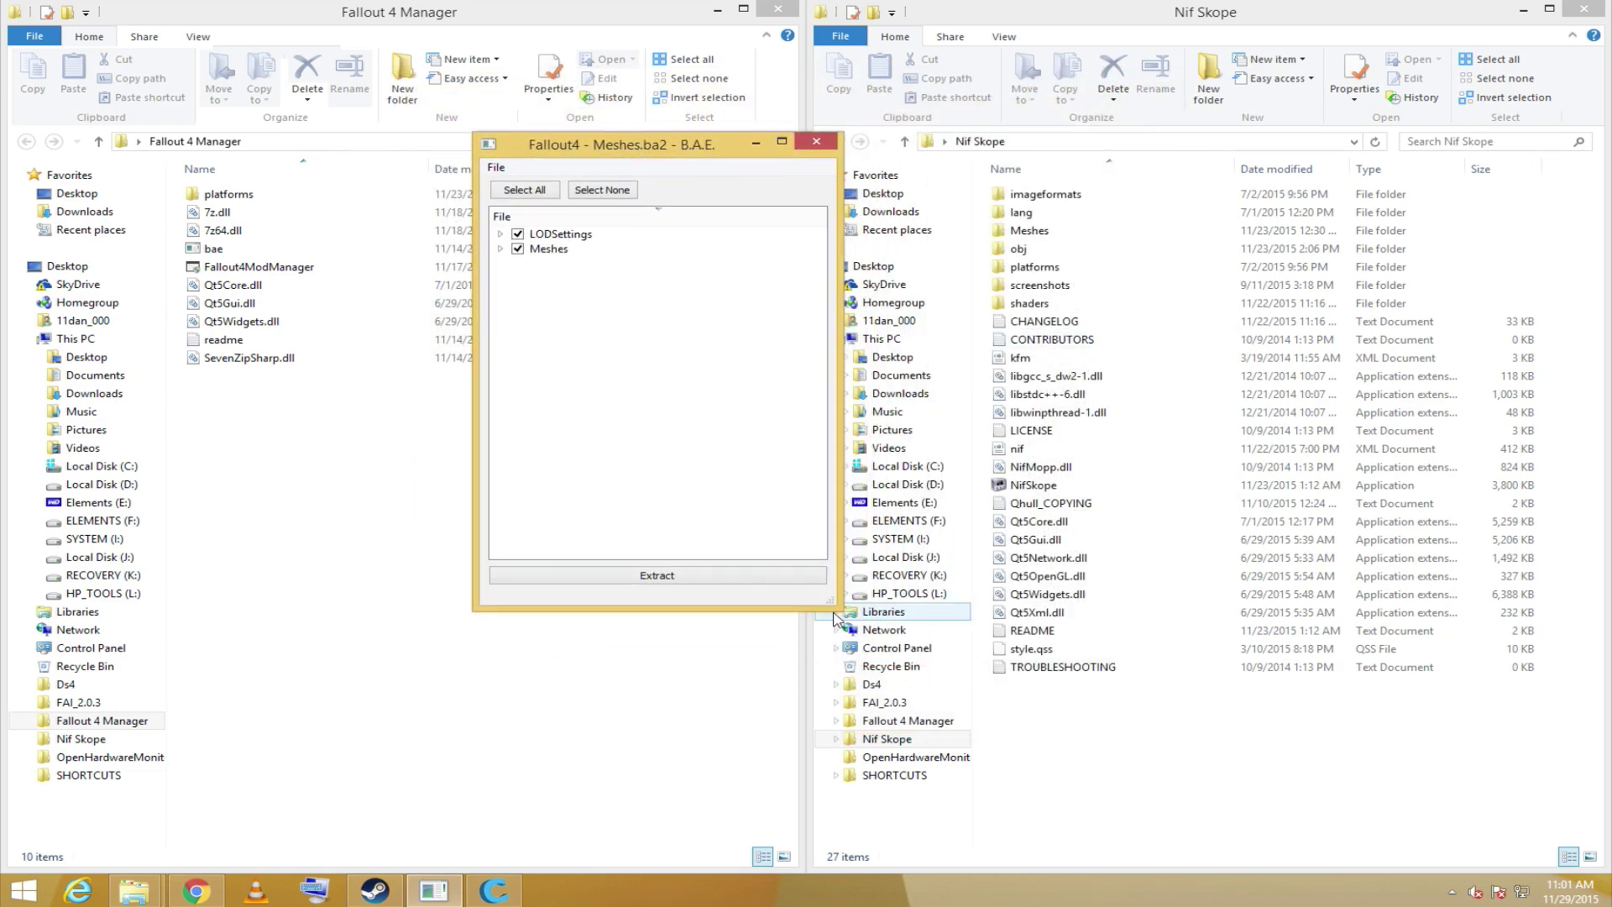
left_click_drag(835, 608, 901, 665)
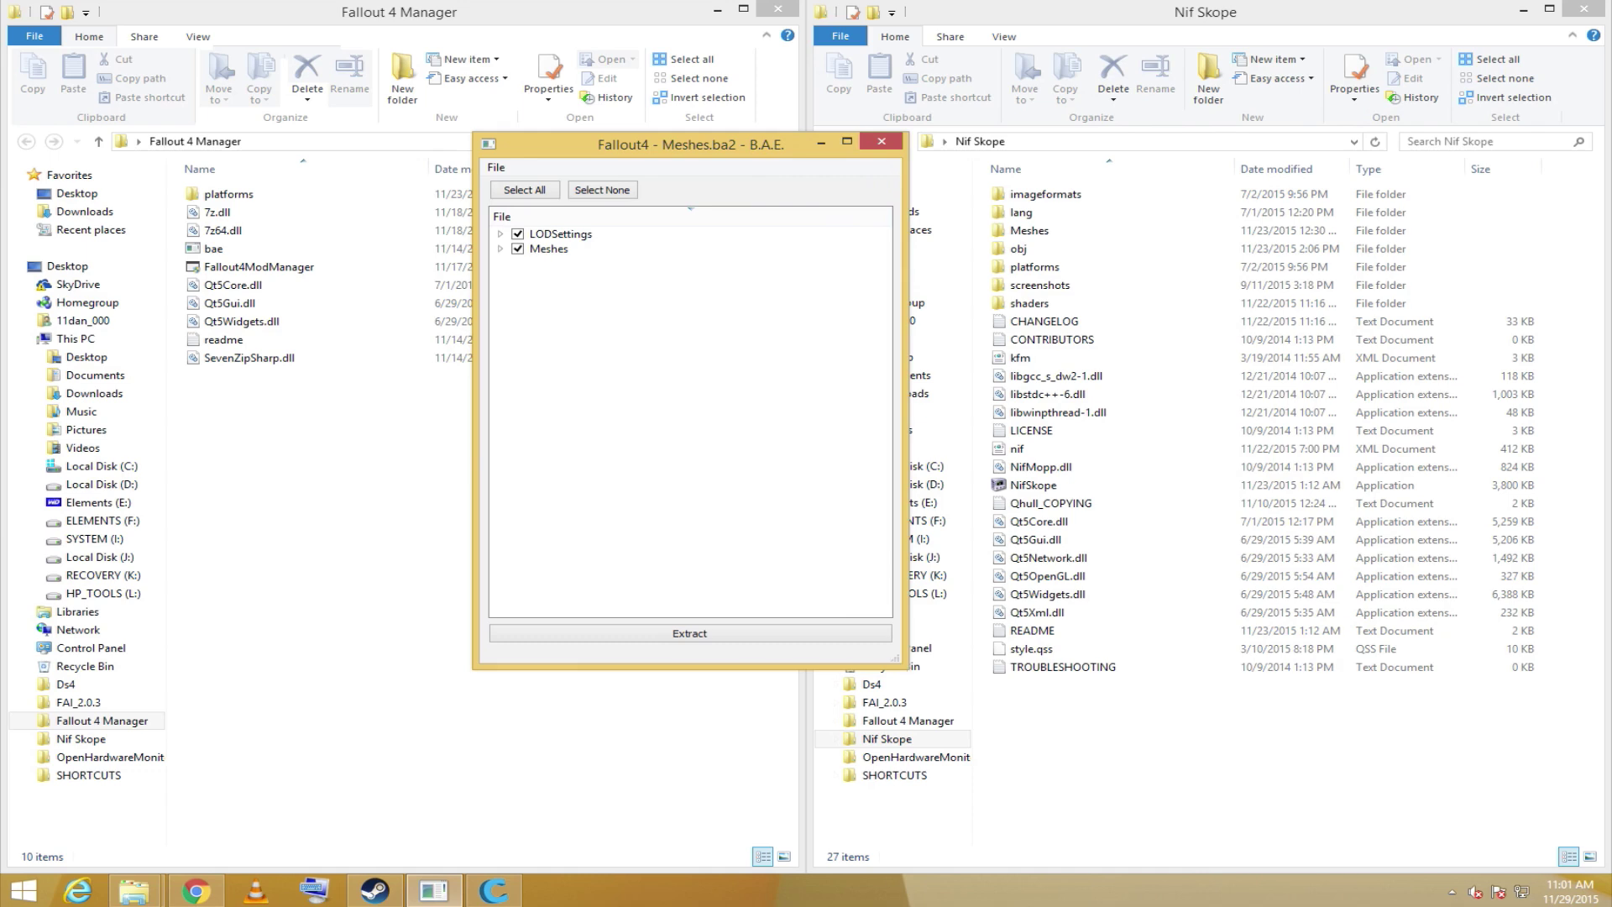
left_click(518, 235)
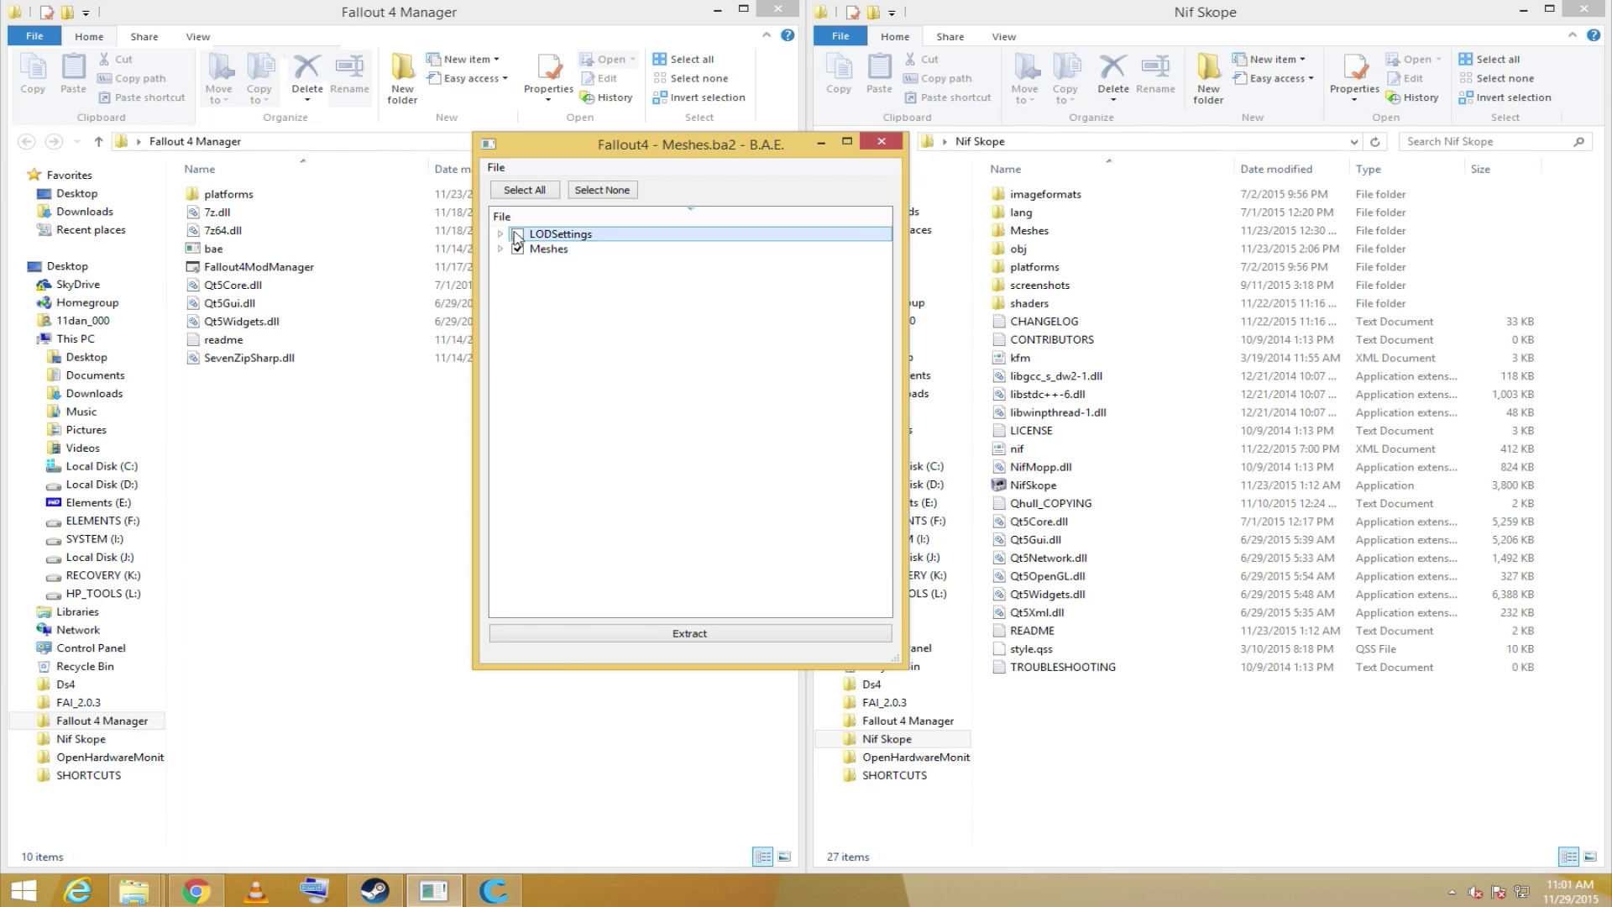
left_click(499, 251)
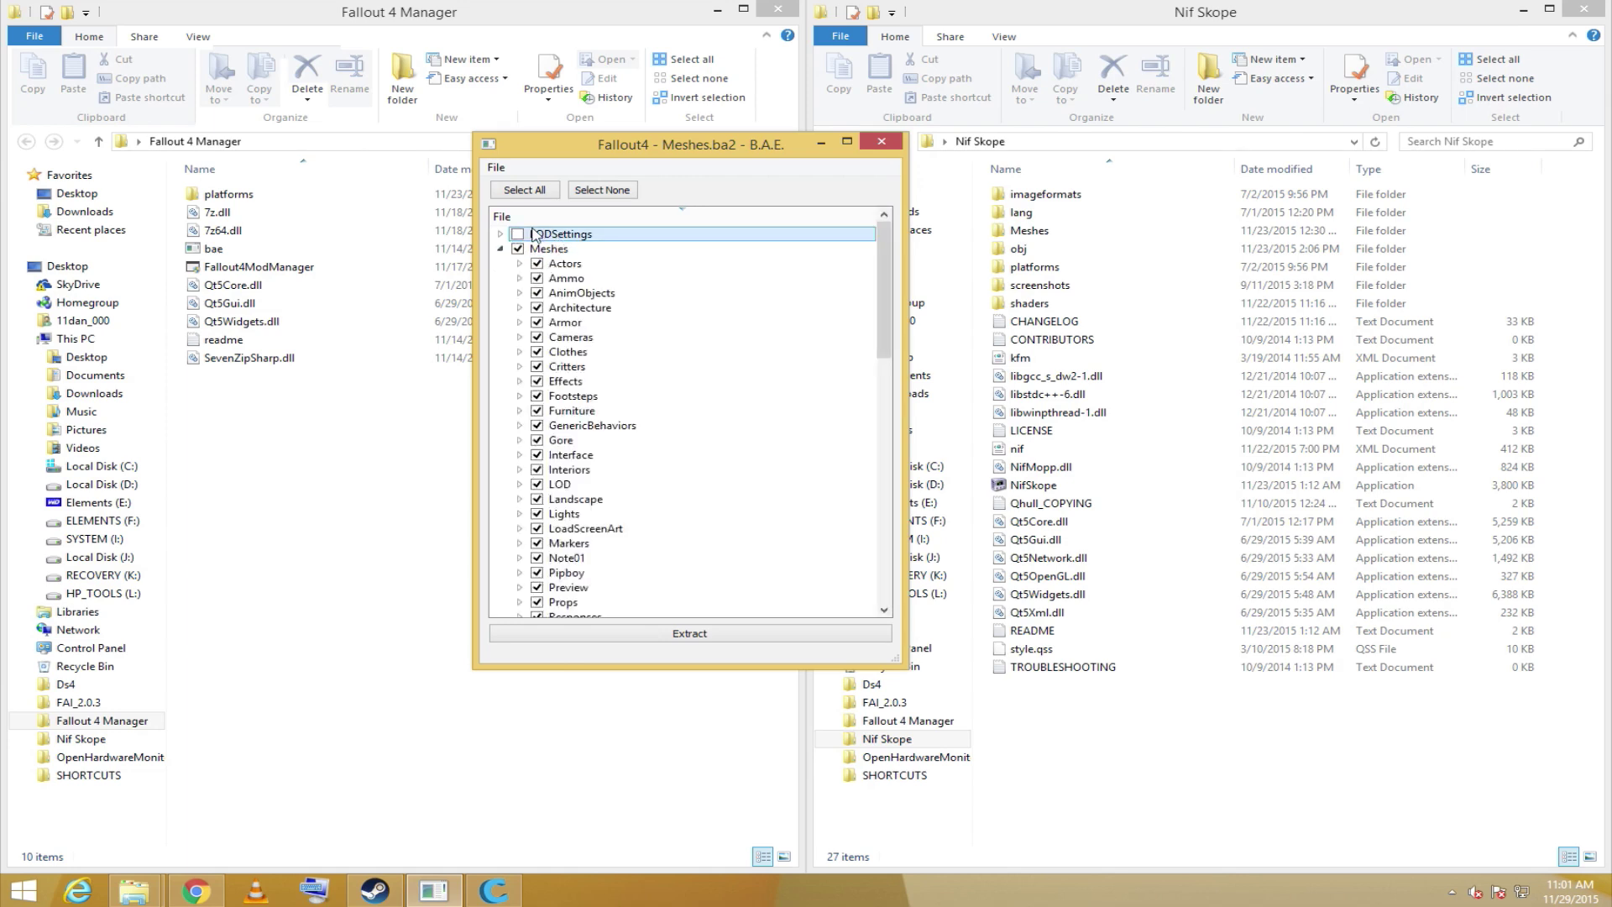
left_click_drag(580, 150, 475, 54)
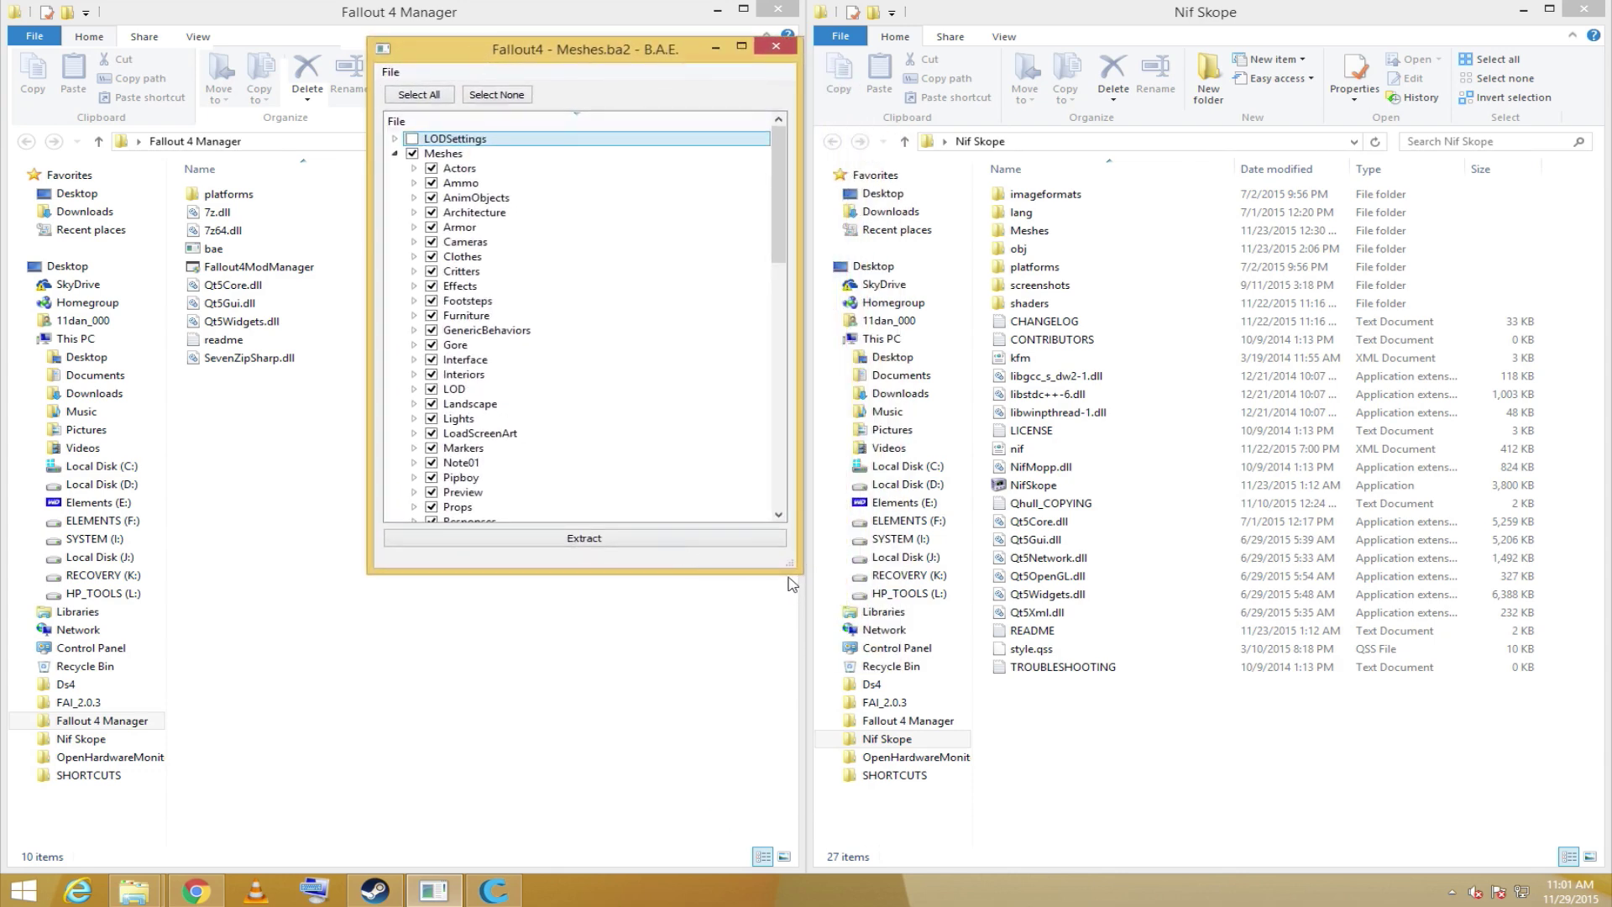
left_click_drag(798, 573, 1130, 840)
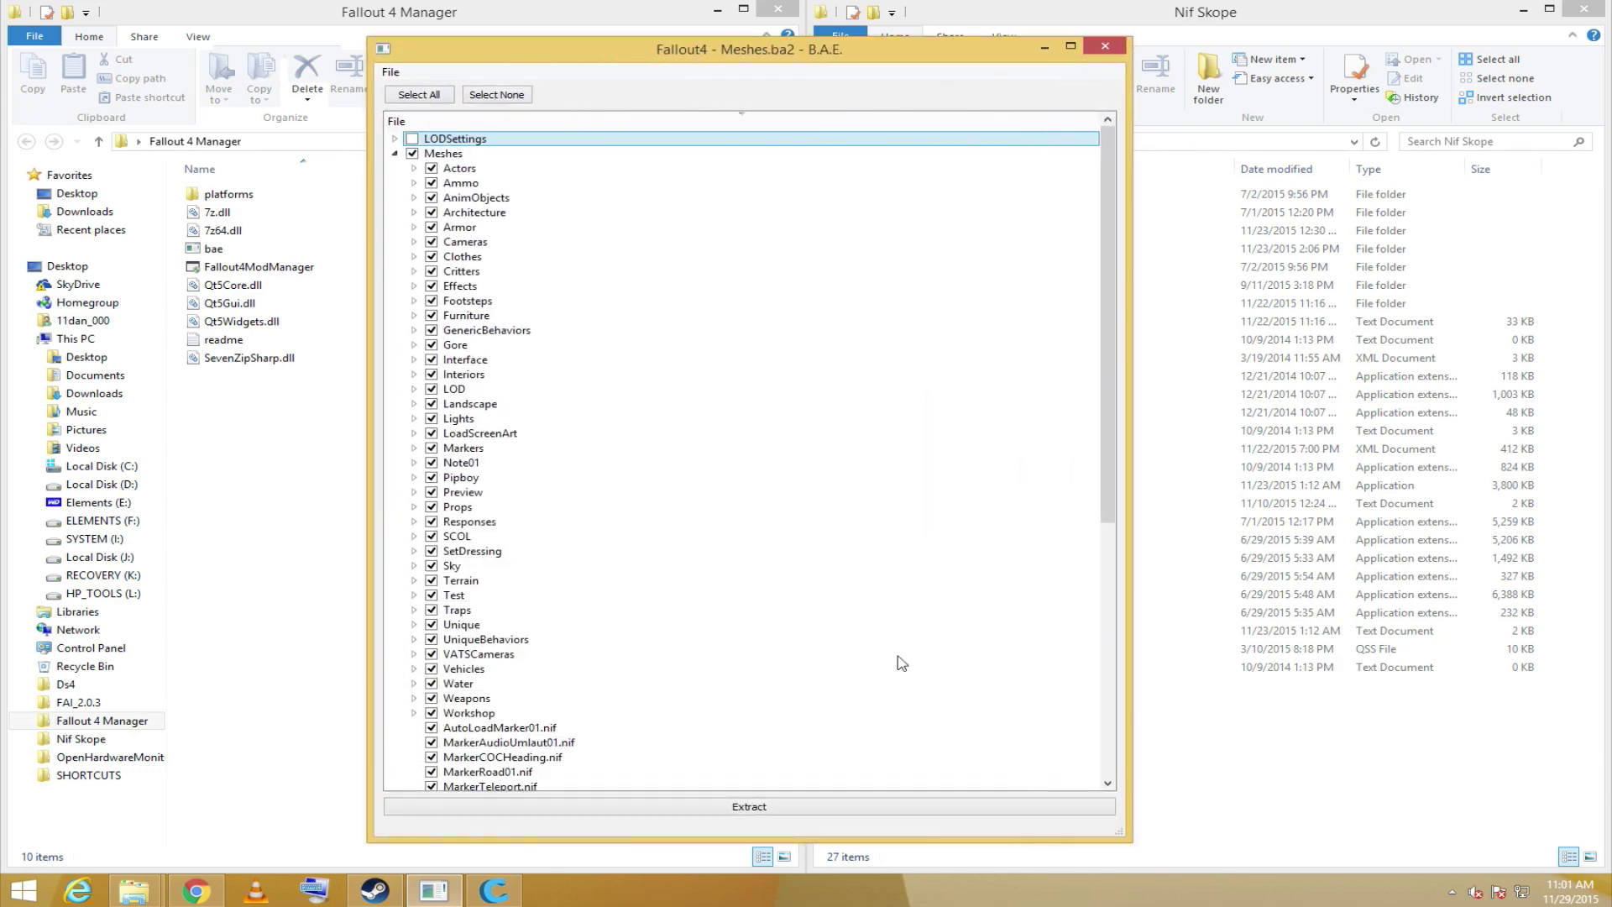
left_click(412, 155)
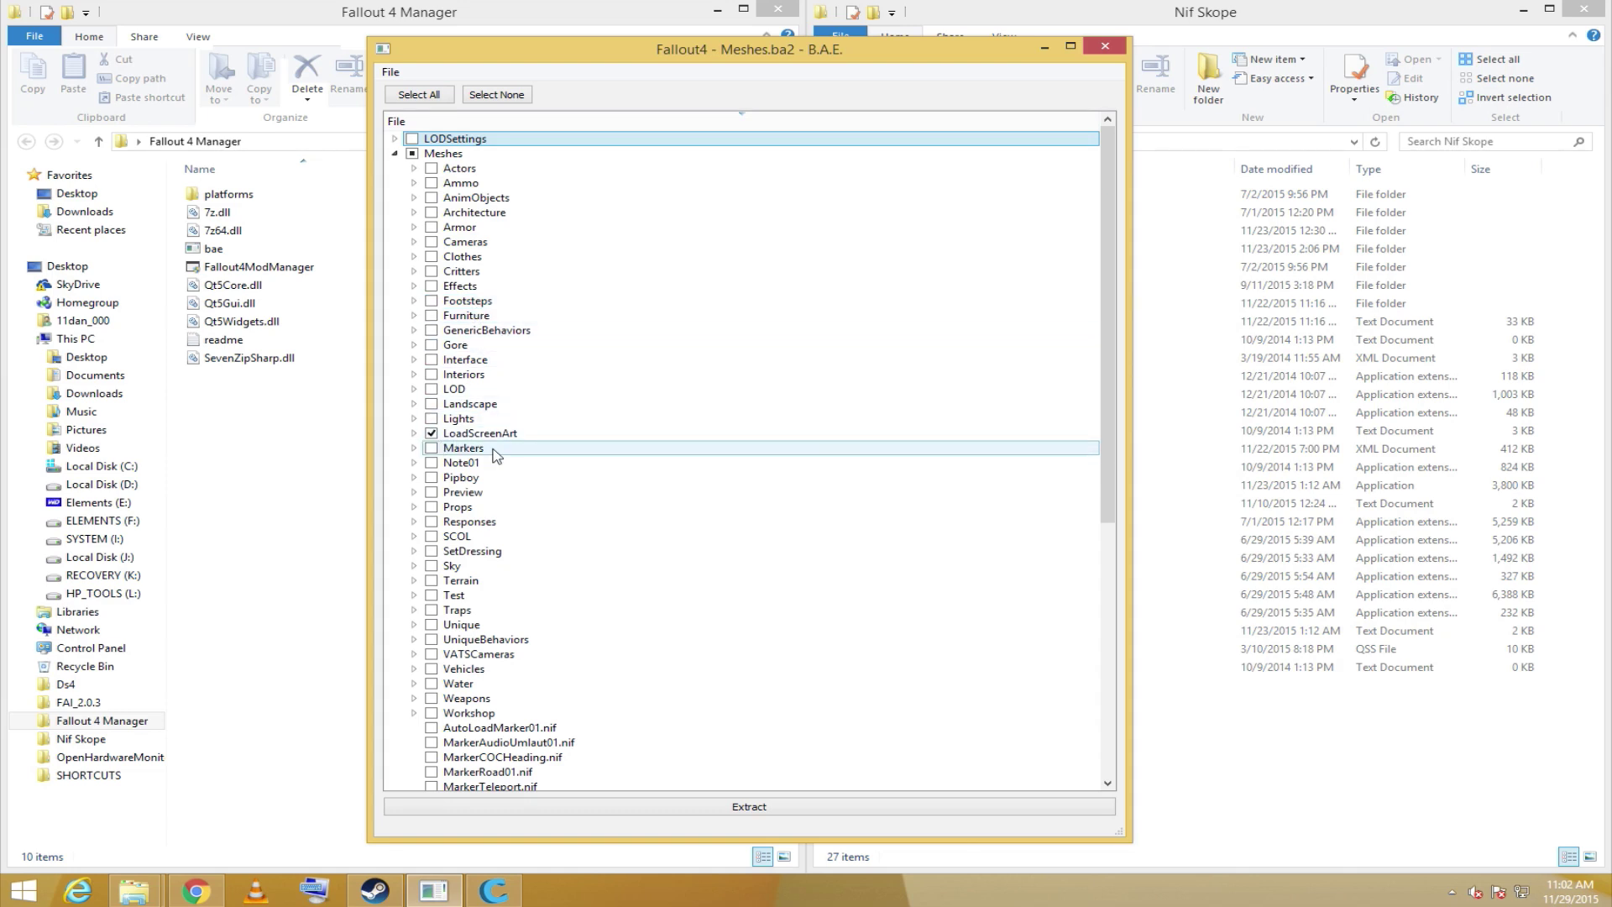
Step: Examine the list of mesh folders, including the contents of Ammo, Actors, Furniture, Vehicles and LoadScreenArt
scroll(495, 454, "down", 3)
scroll(495, 455, "down", 5)
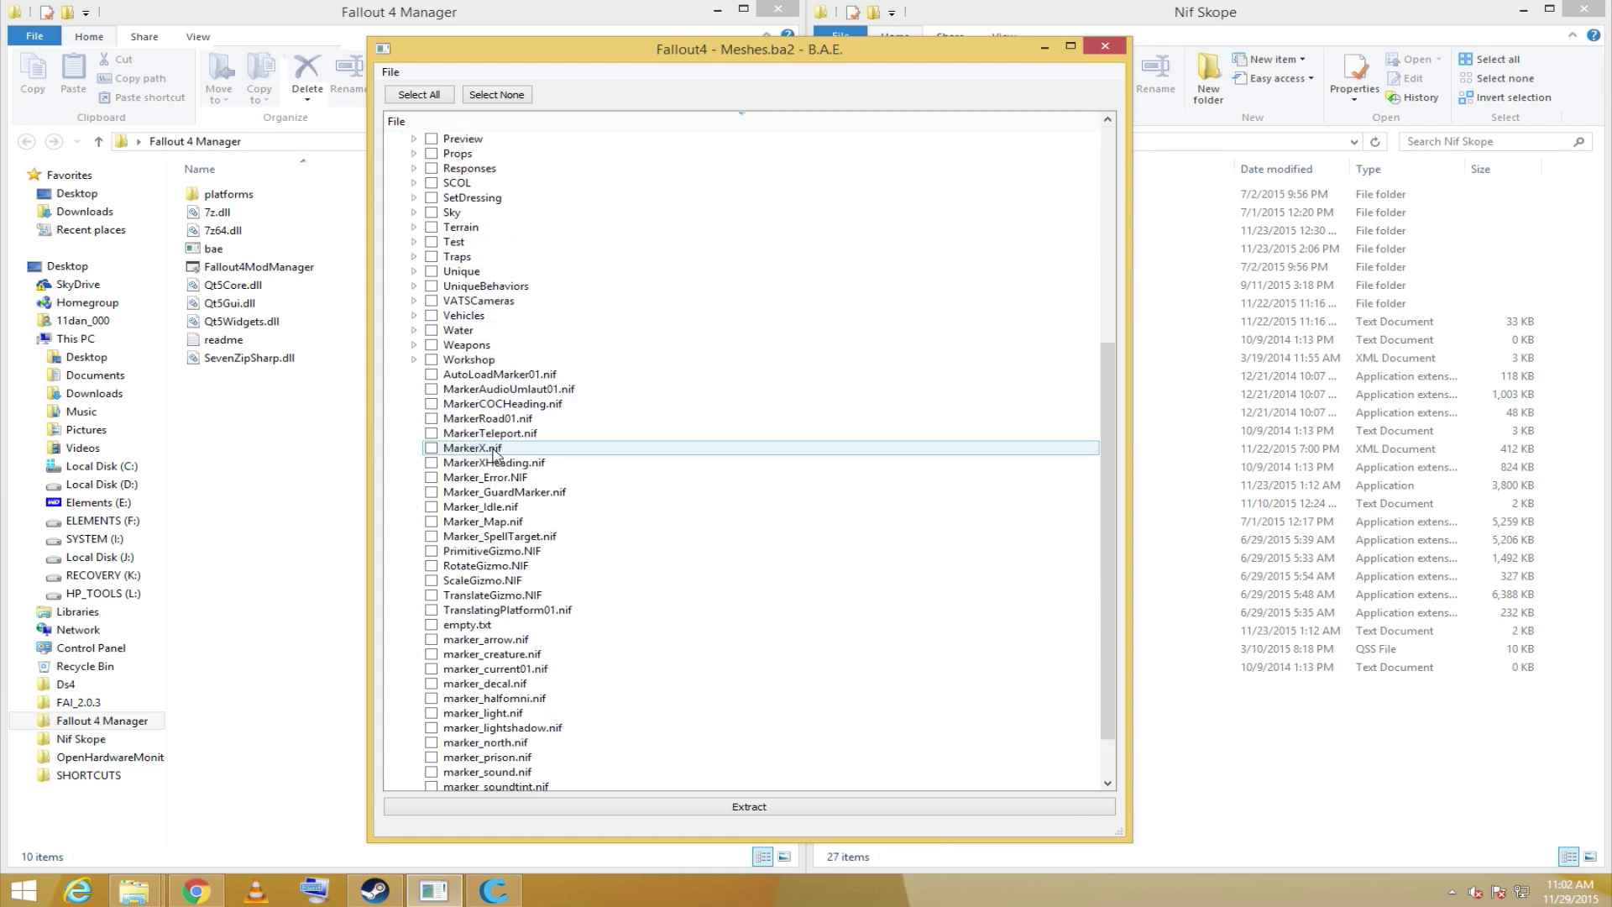
scroll(496, 455, "up", 8)
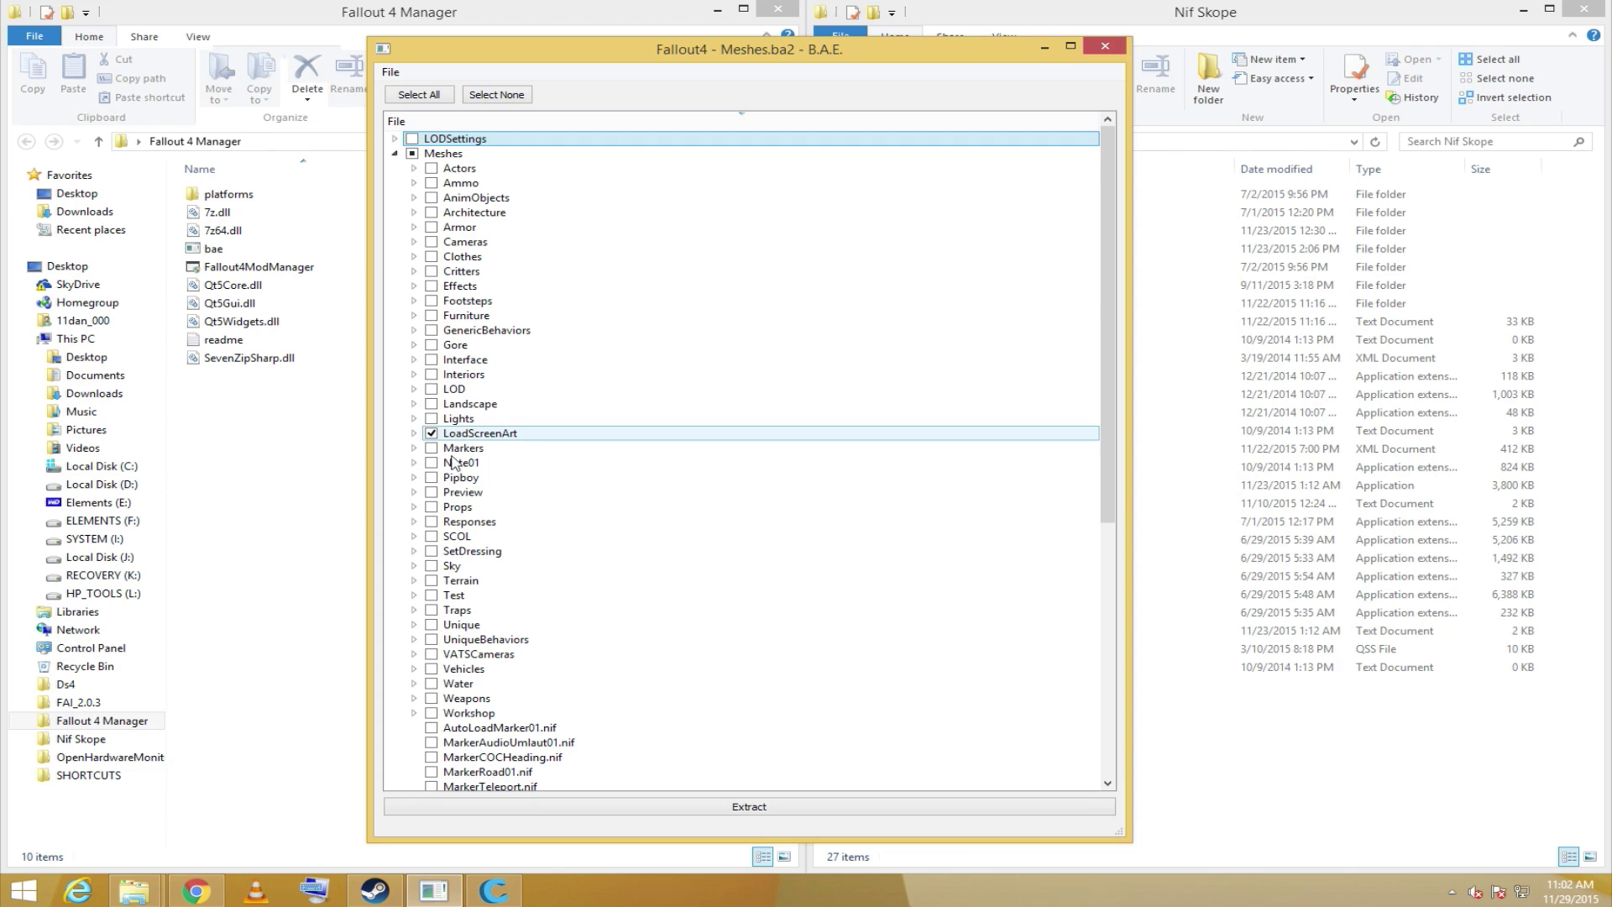
left_click(413, 183)
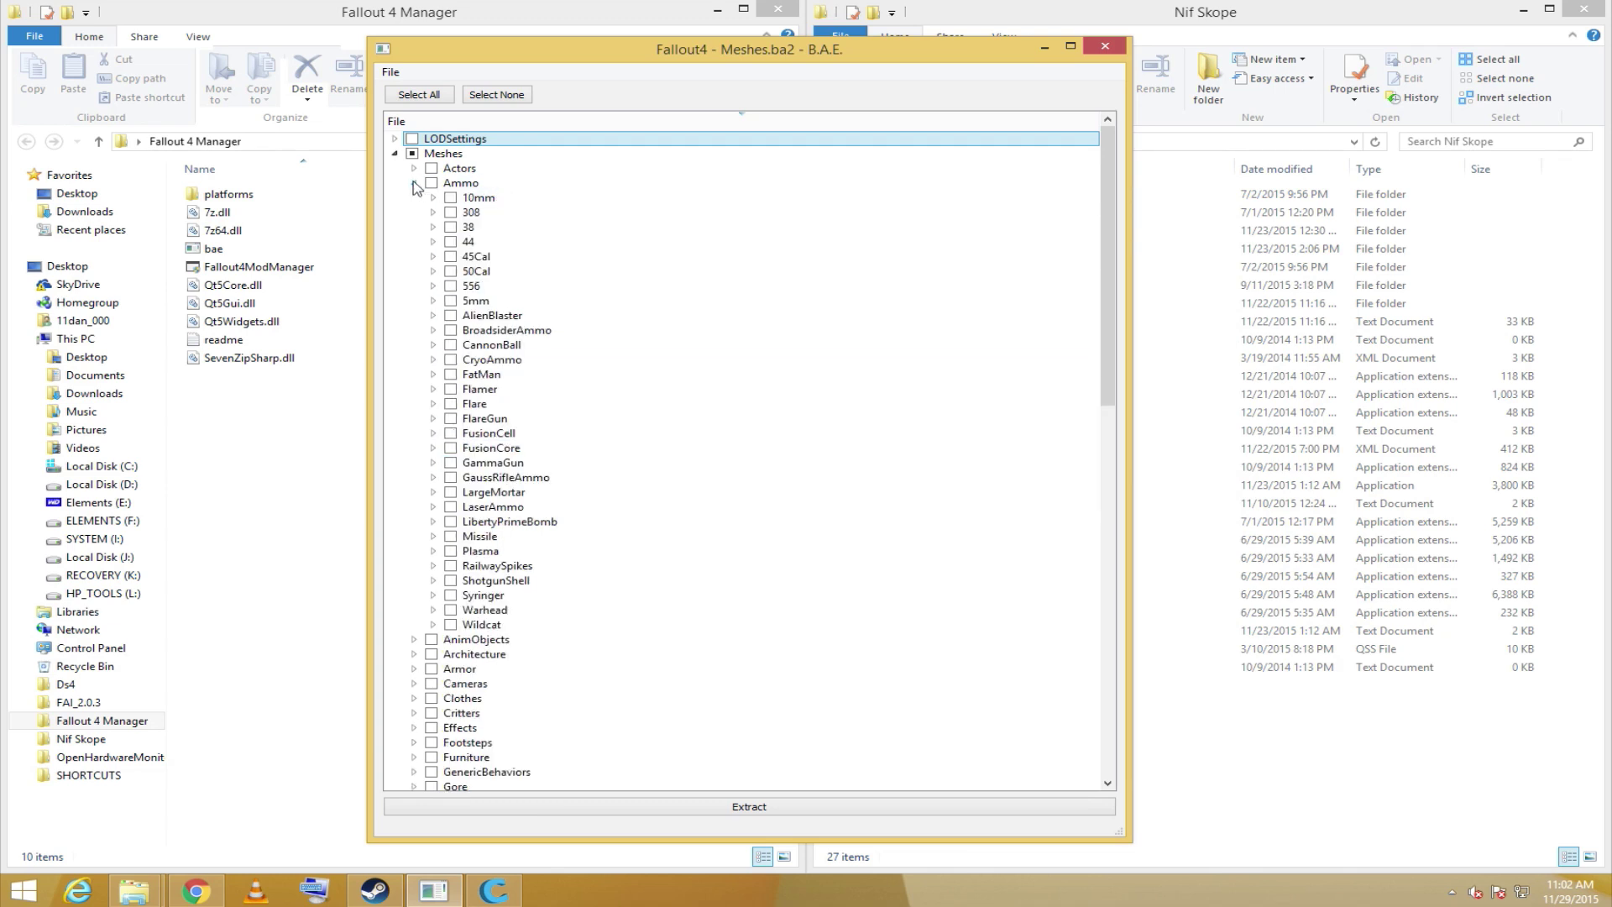
left_click(413, 183)
left_click(413, 168)
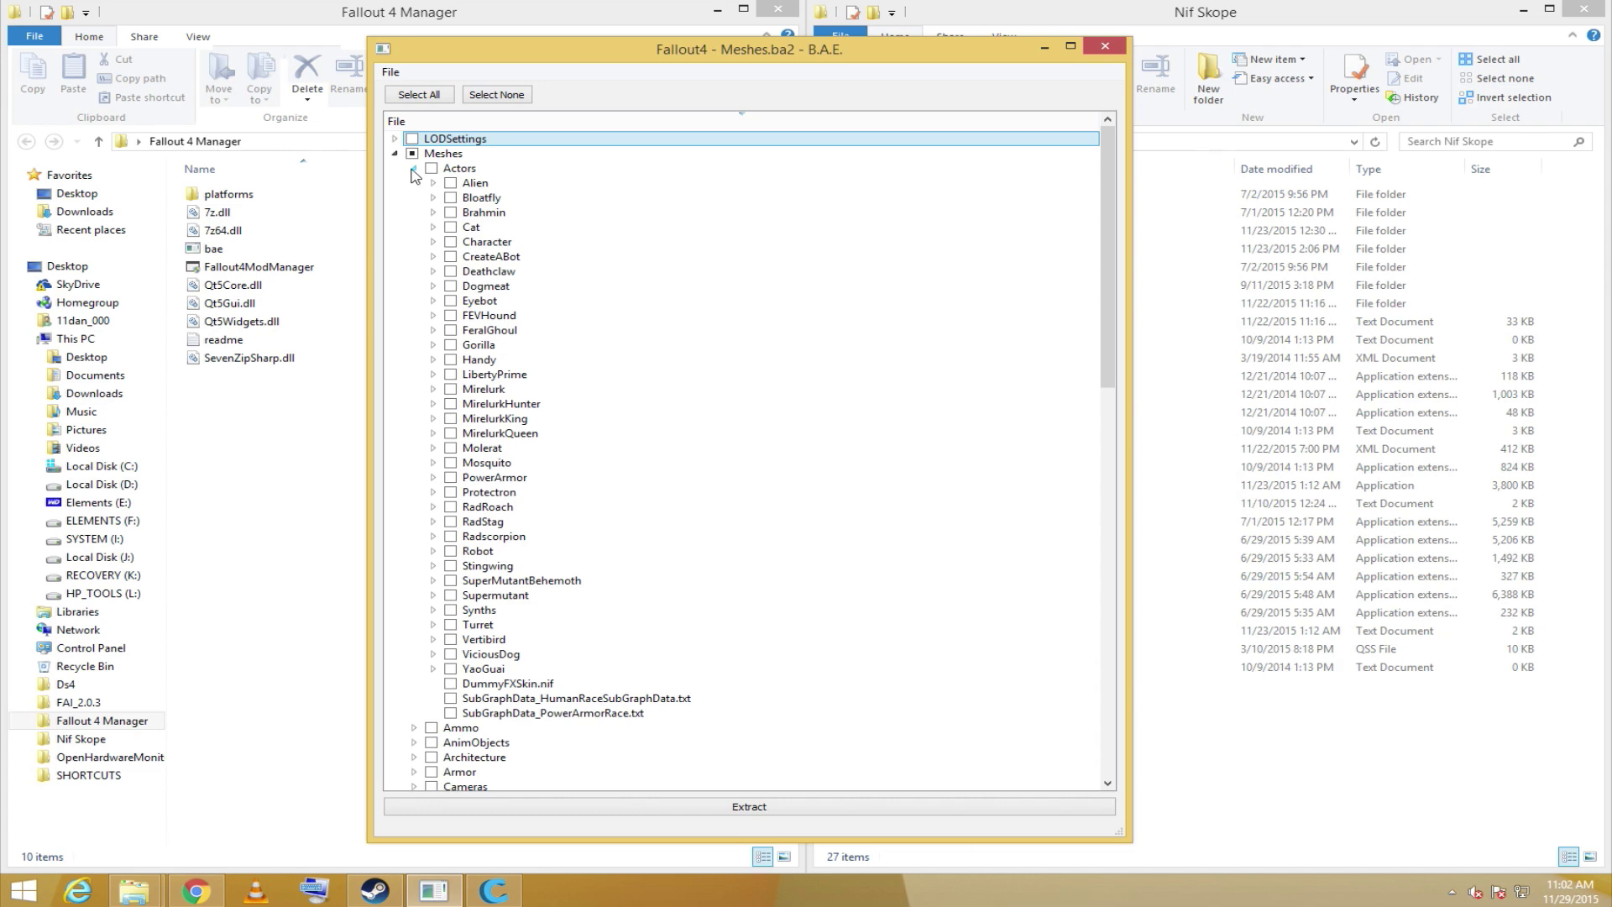
left_click(414, 169)
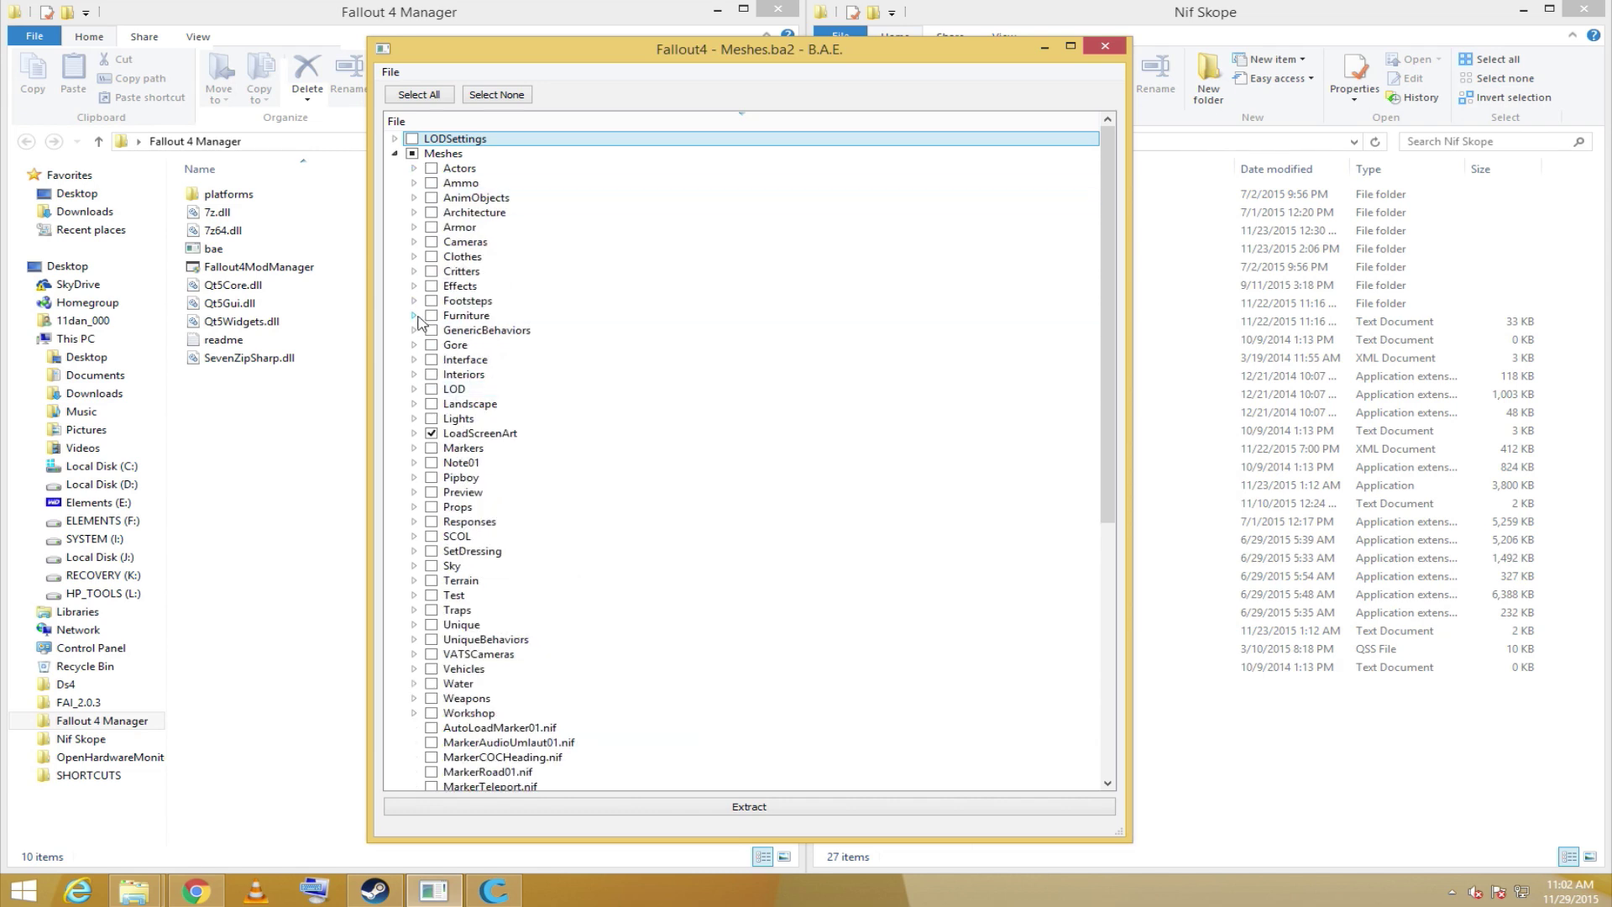
left_click(414, 316)
left_click(414, 315)
scroll(414, 323, "down", 2)
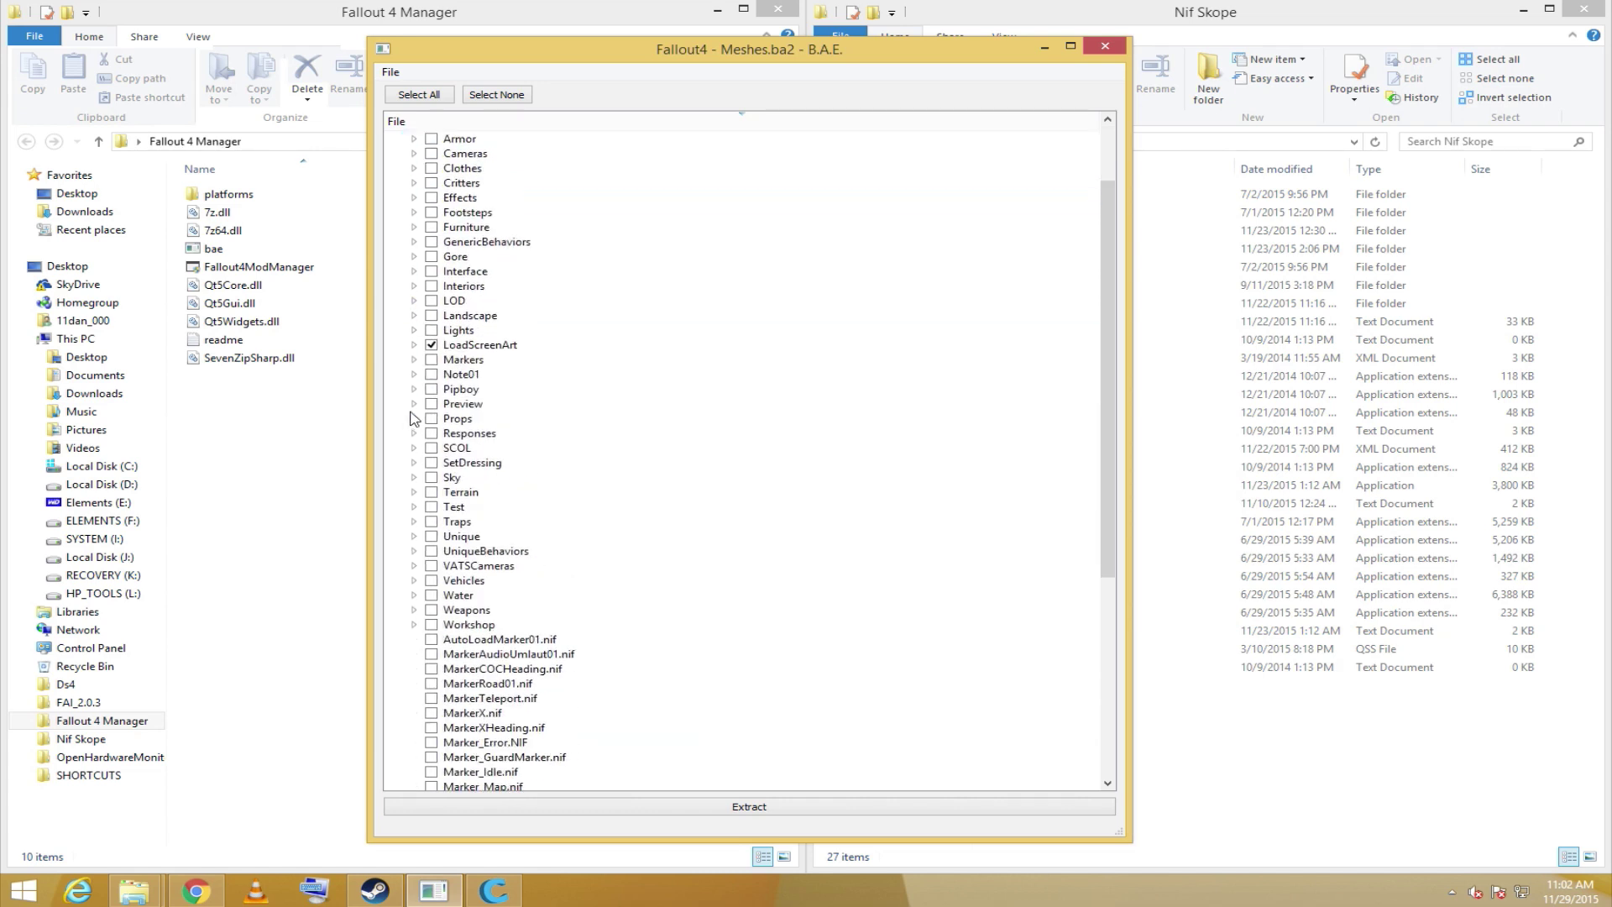
left_click(413, 581)
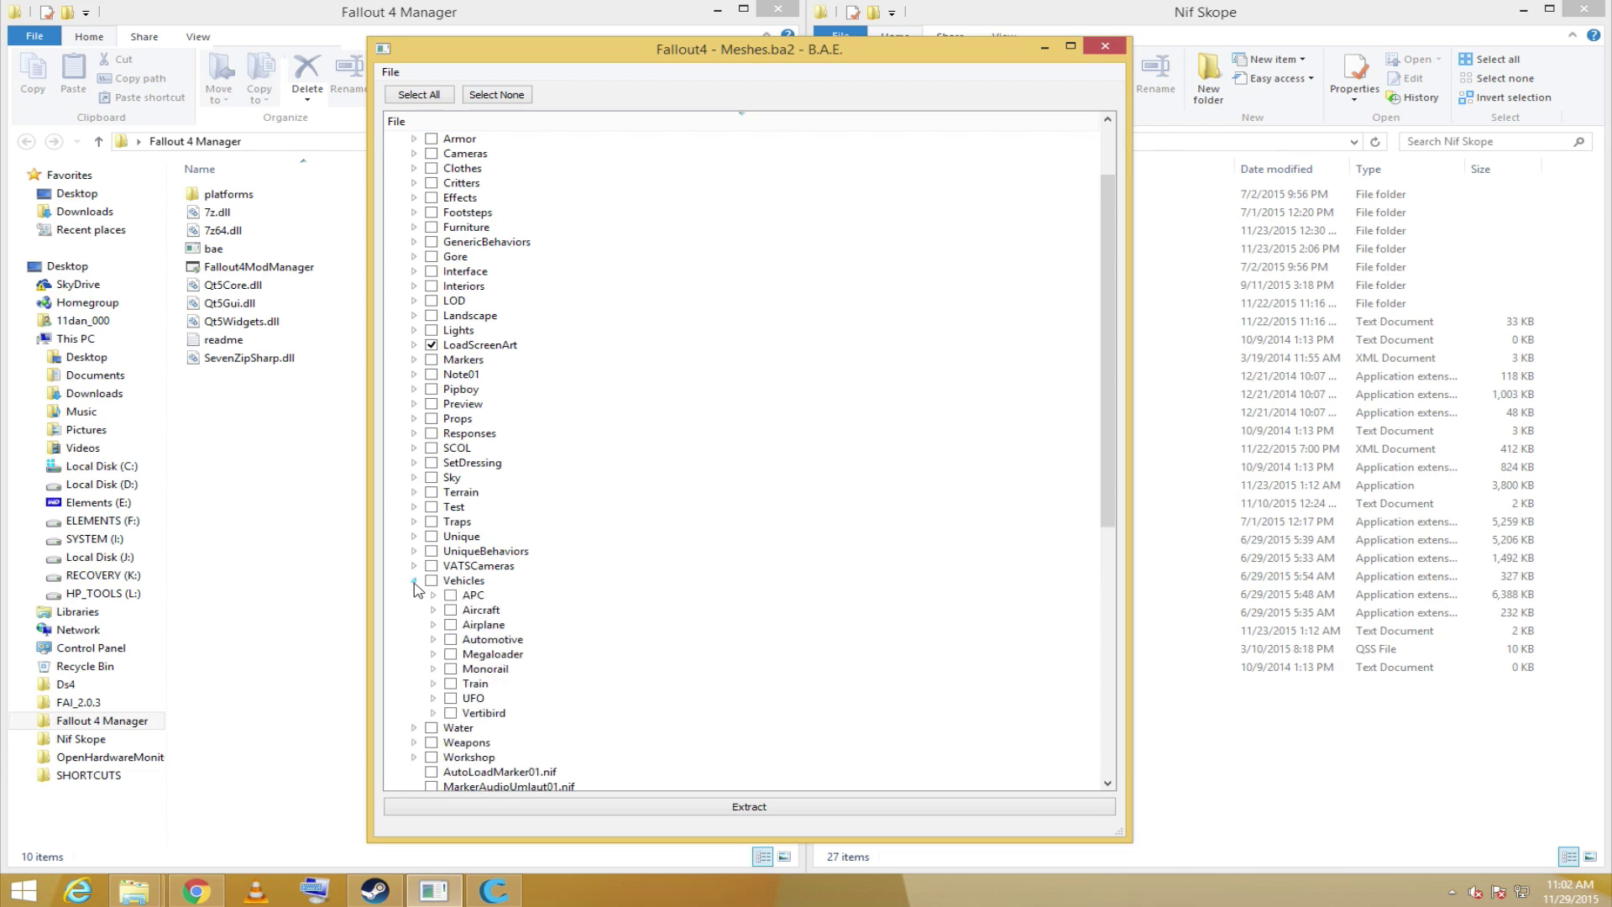
left_click(414, 581)
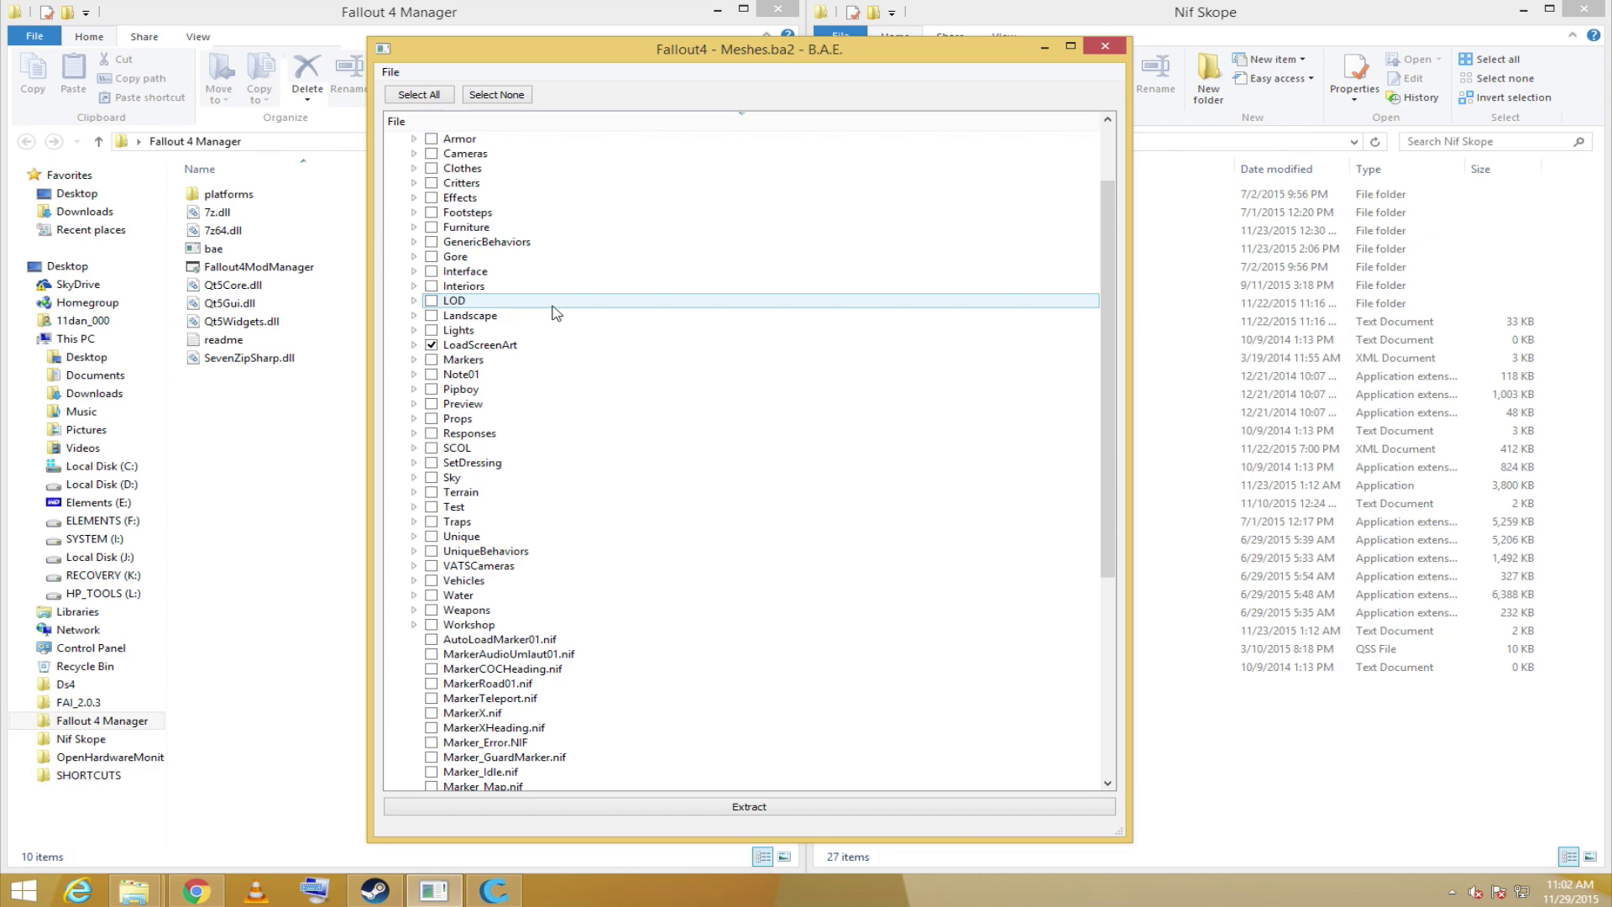
left_click(413, 345)
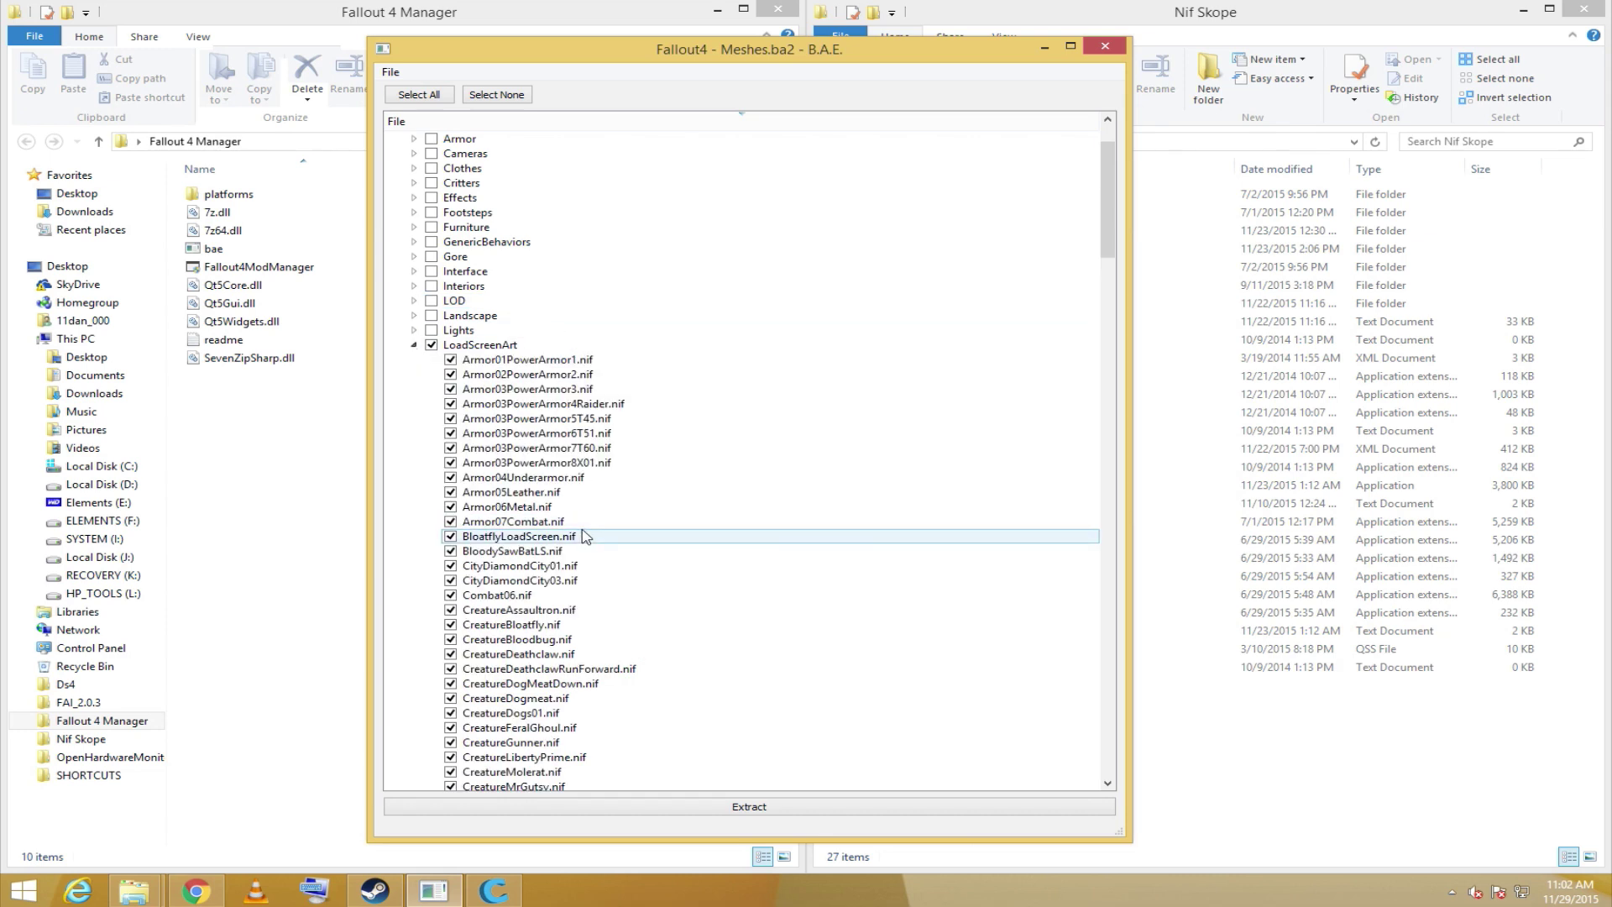
left_click(414, 346)
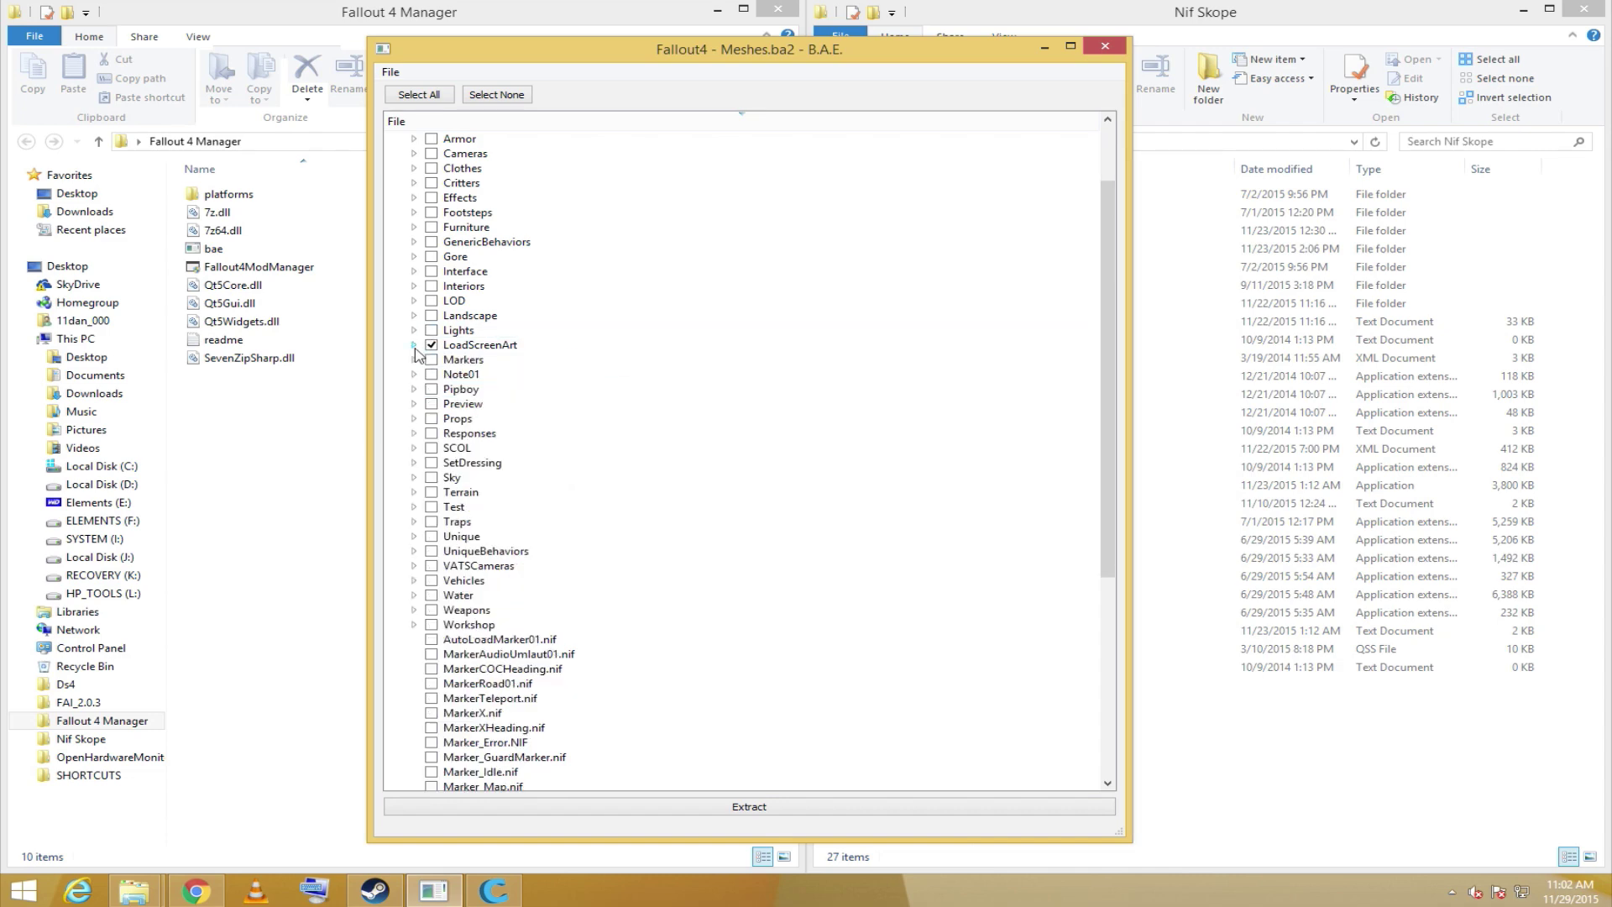
Step: Start extracting the selected LoadScreenArt meshes and choose the Nif Skope folder on the Desktop as the destination
left_click(720, 810)
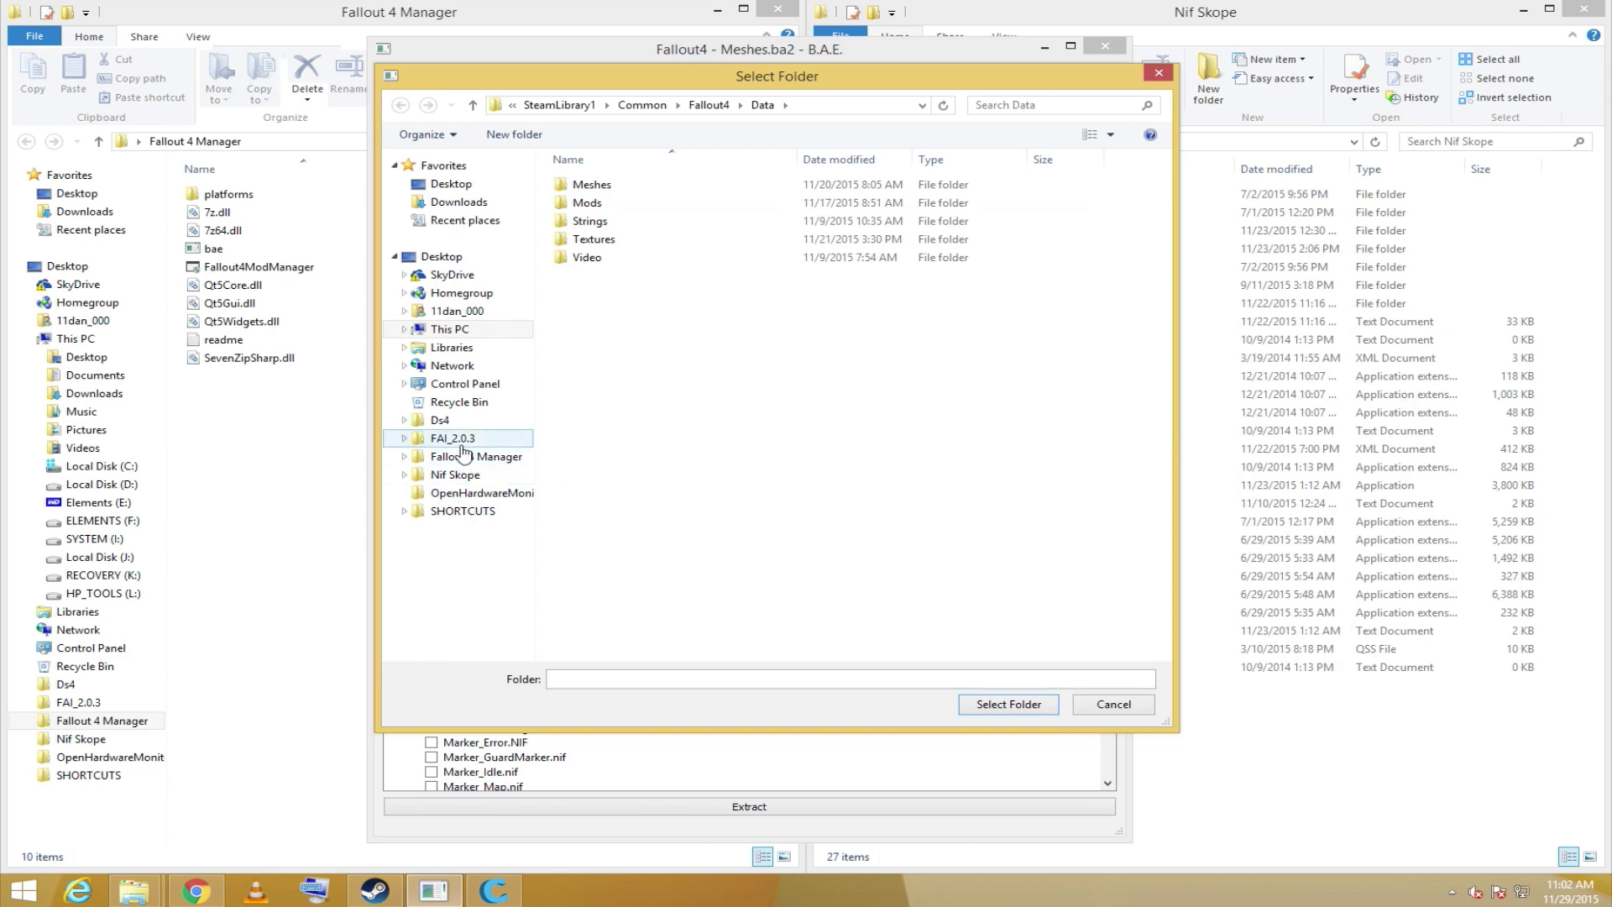
left_click(454, 476)
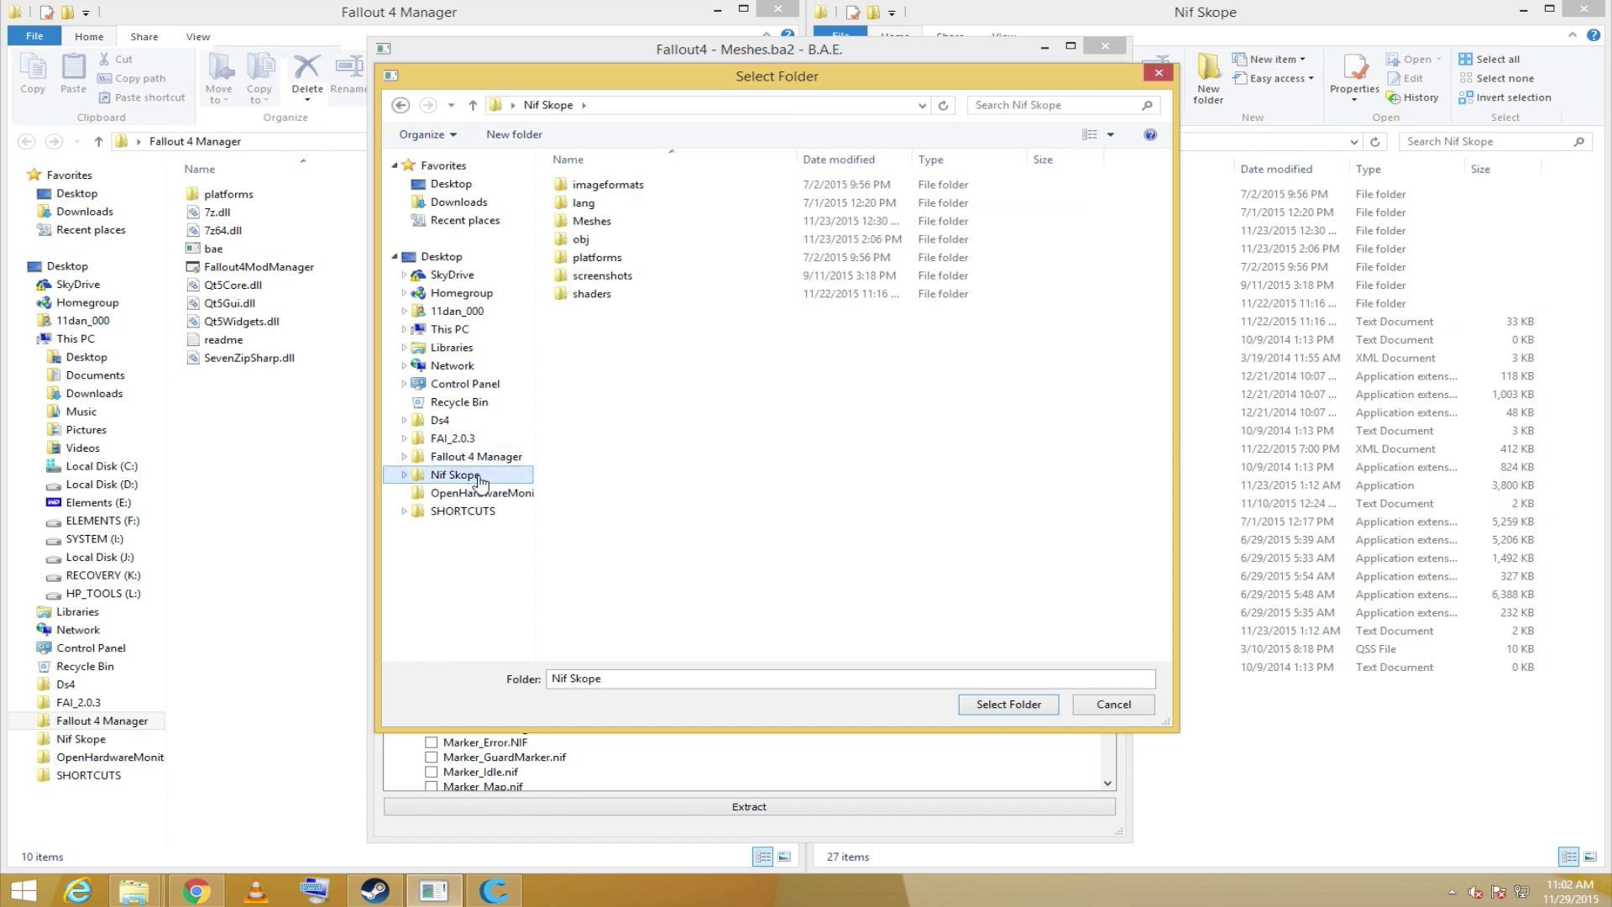
Step: Try to extract the meshes into a folder named Stuff inside Nif Skope
left_click(644, 681)
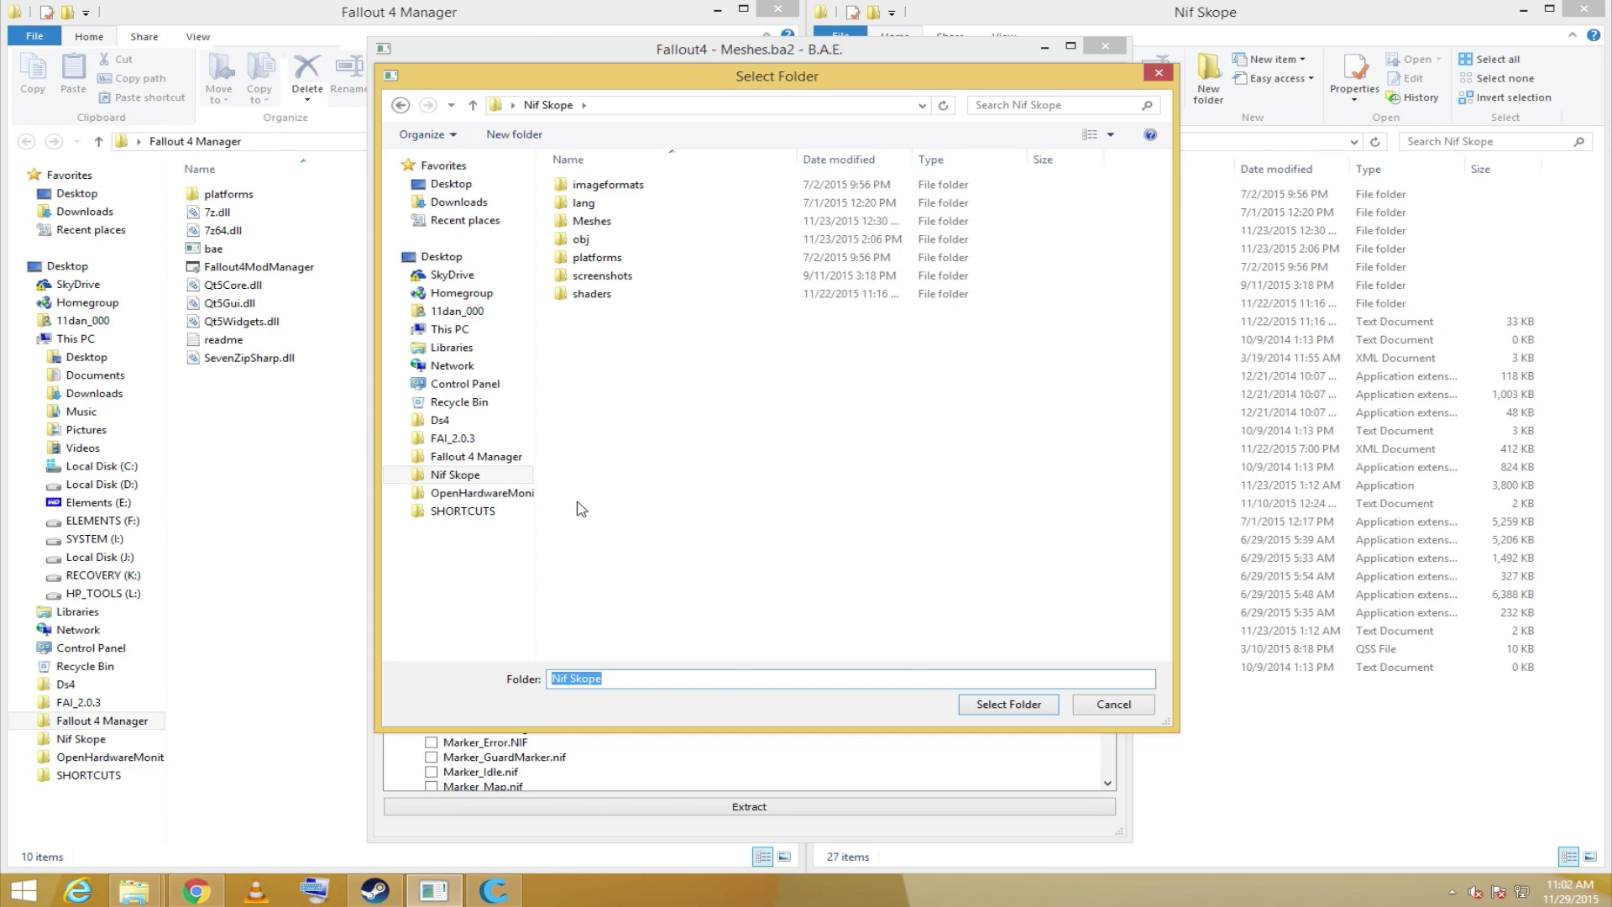
type("Stuff")
key("Return")
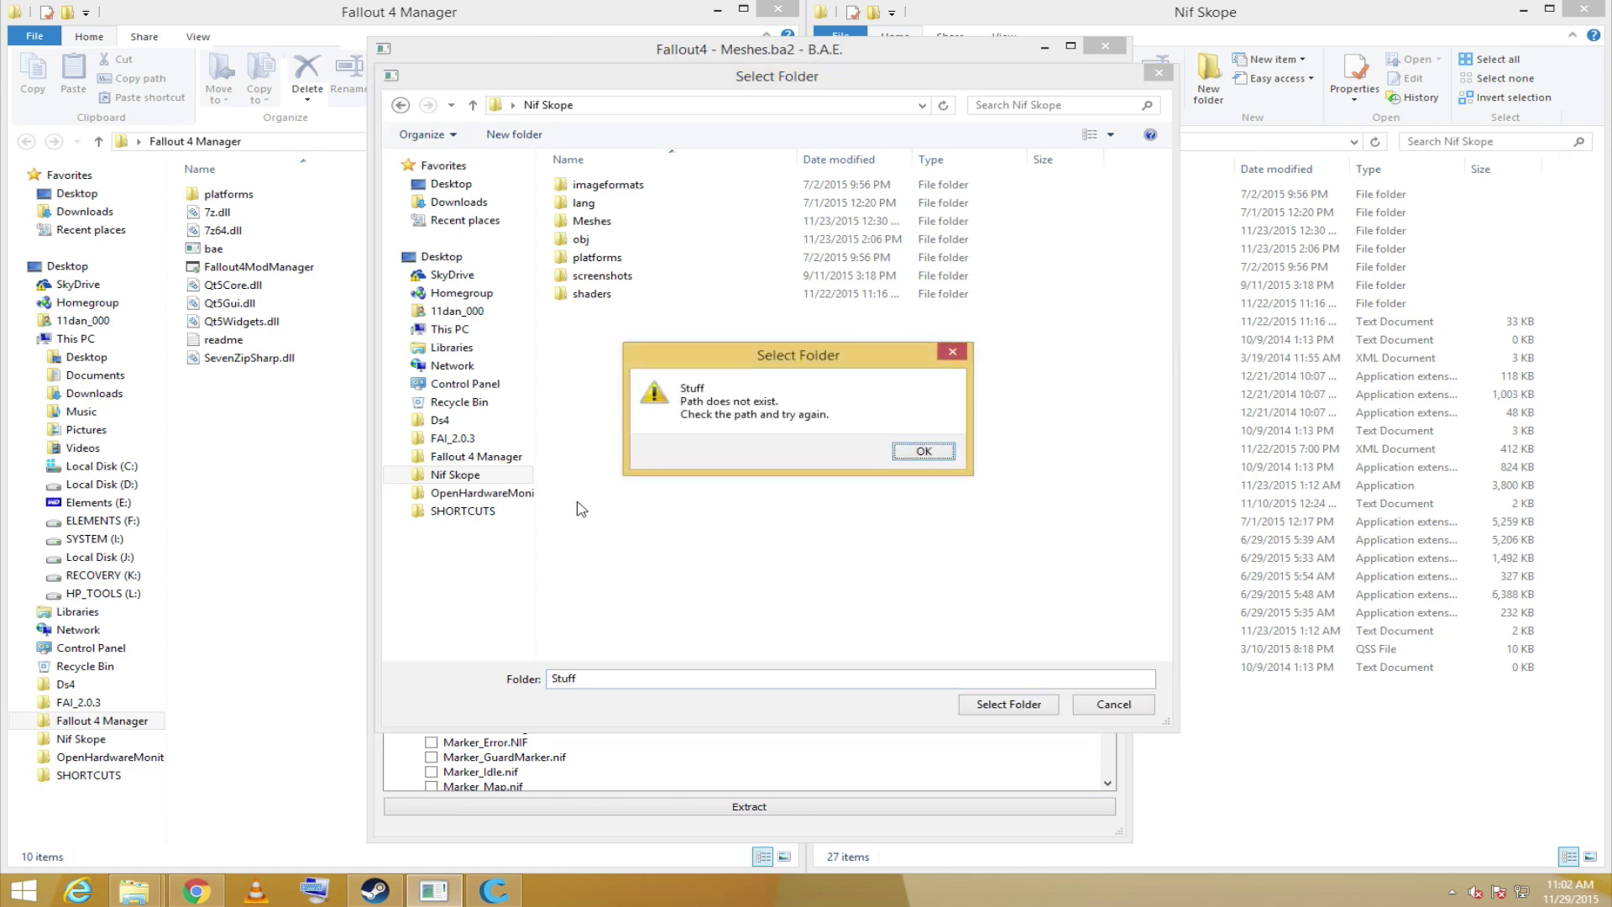
left_click(924, 451)
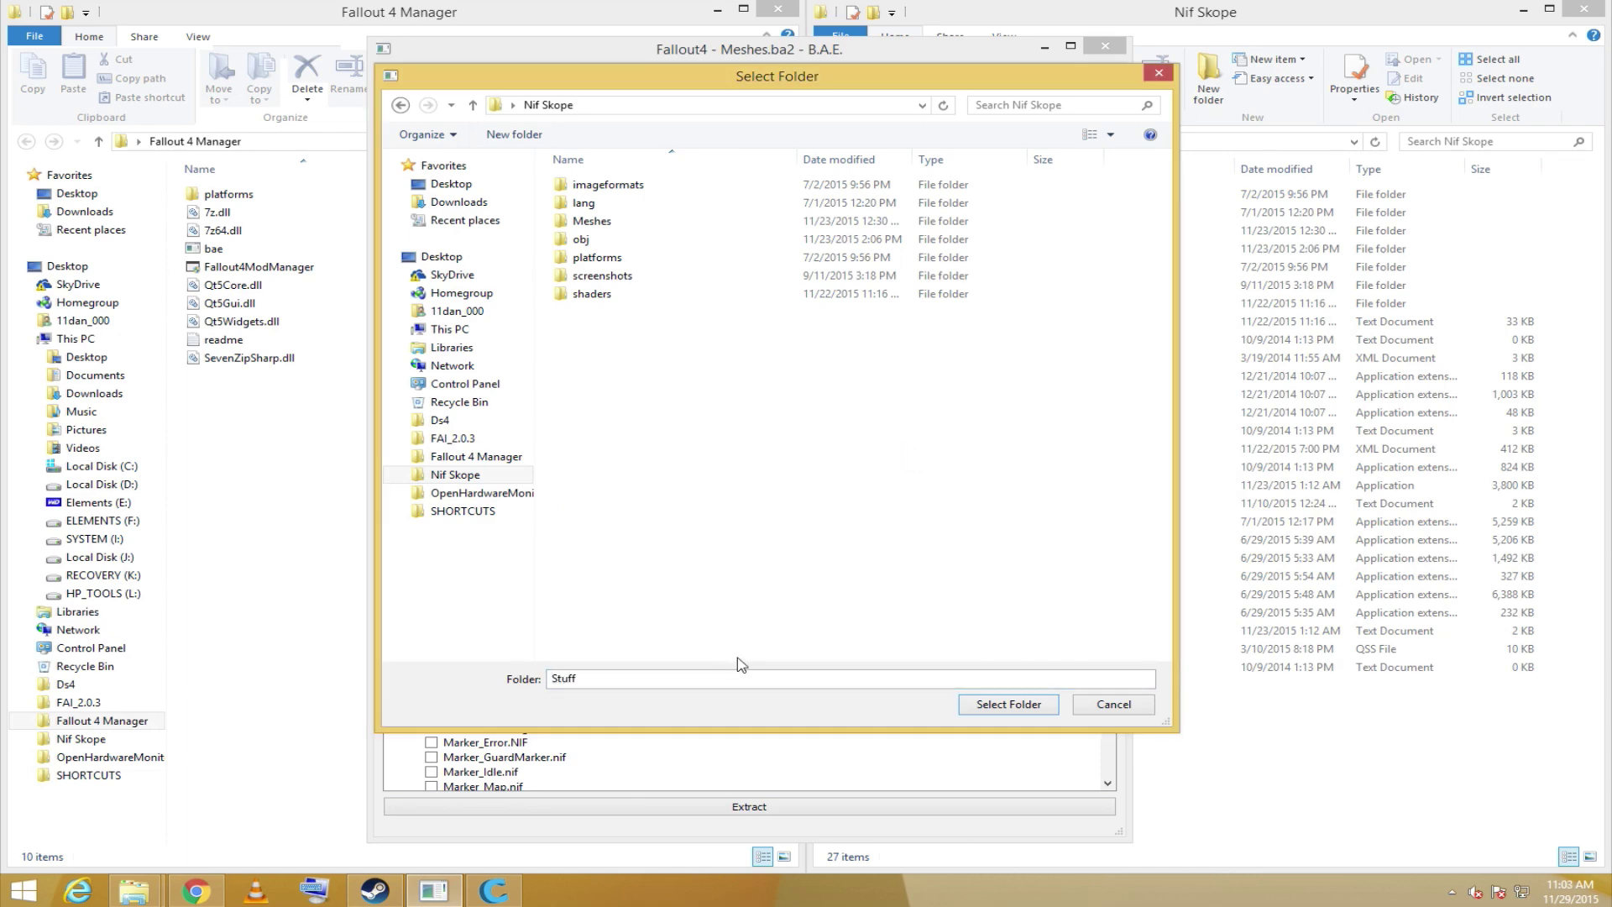
Step: Clear the destination folder name, extract the meshes directly into Nif Skope and minimize B.A.E
left_click_drag(703, 674, 488, 652)
key("BackSpace")
left_click(993, 711)
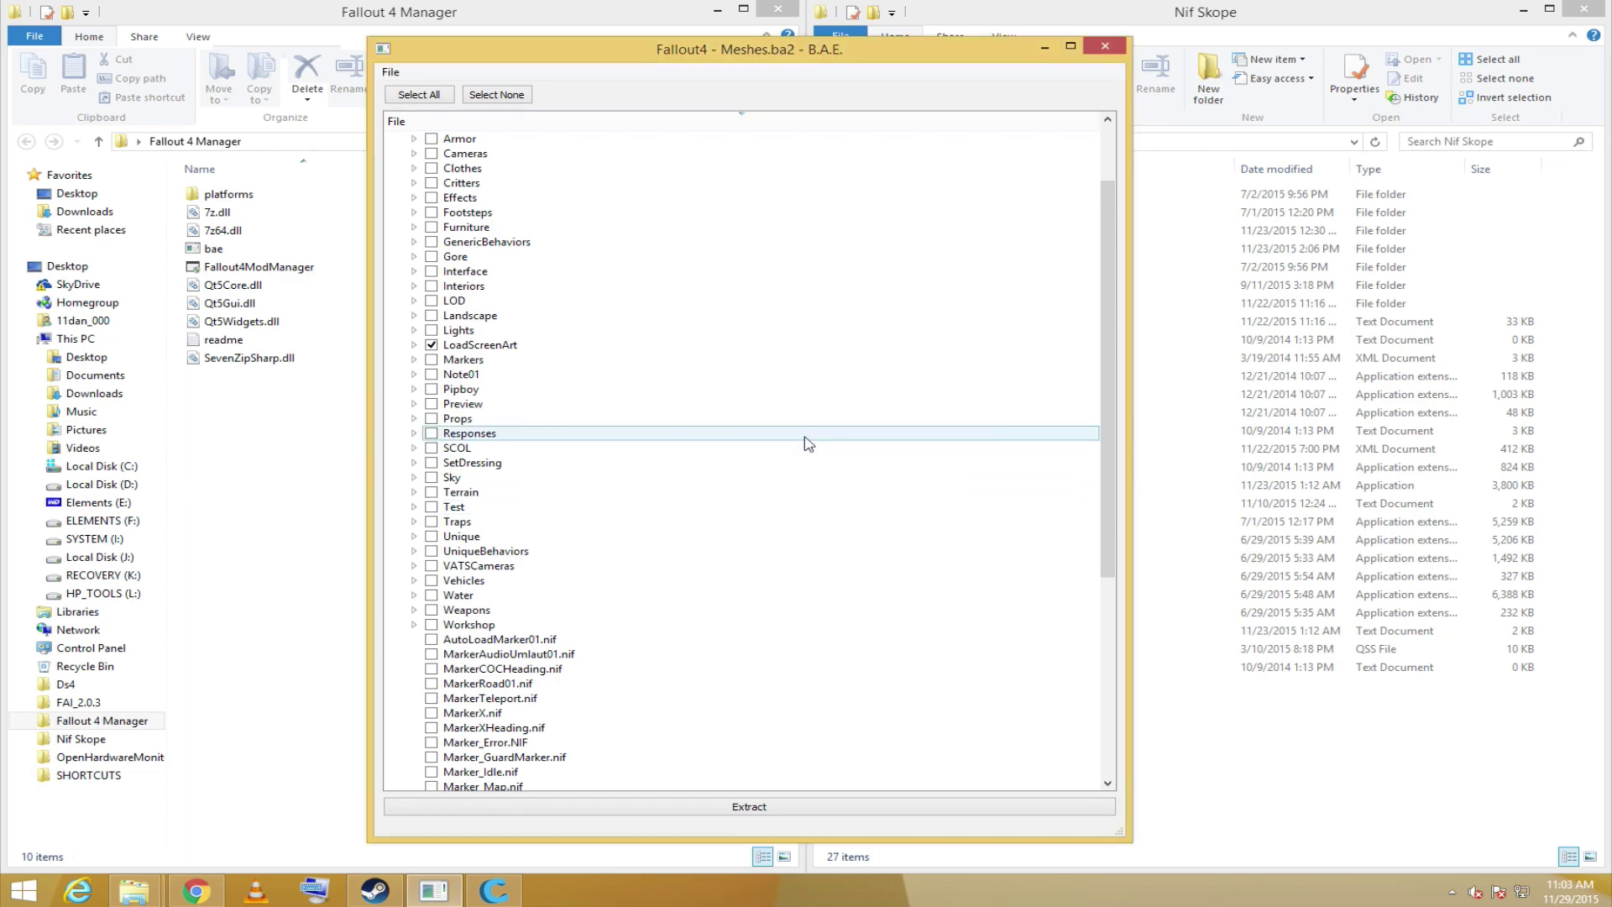
left_click(1046, 52)
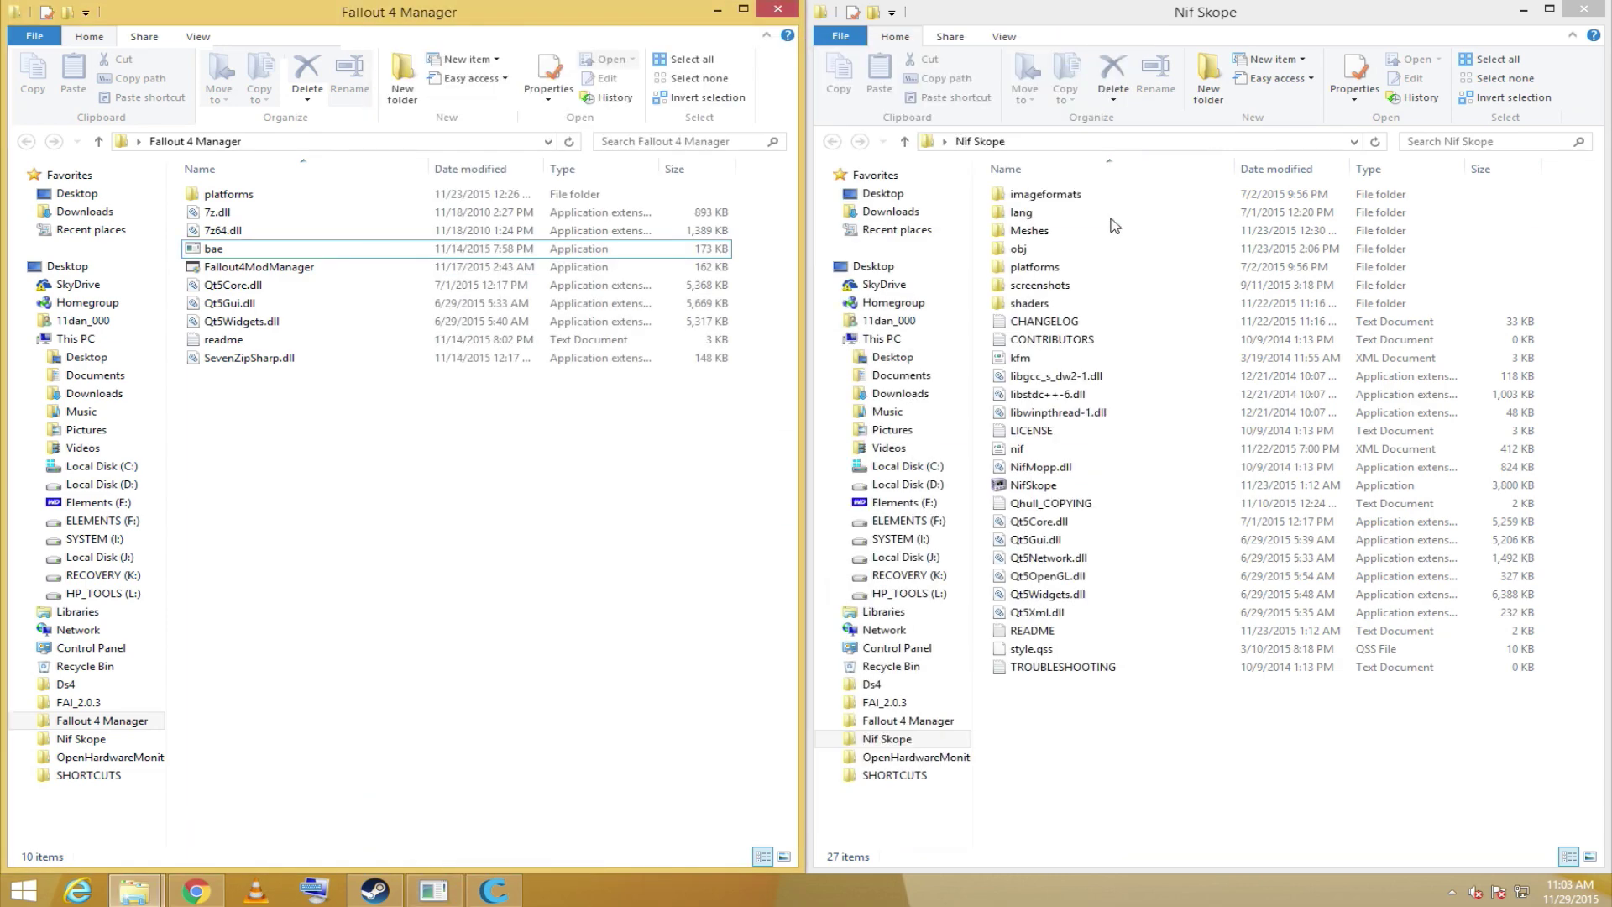
Step: Launch NifSkope from the Nif Skope folder and allow the unverified program to run
left_click(1125, 750)
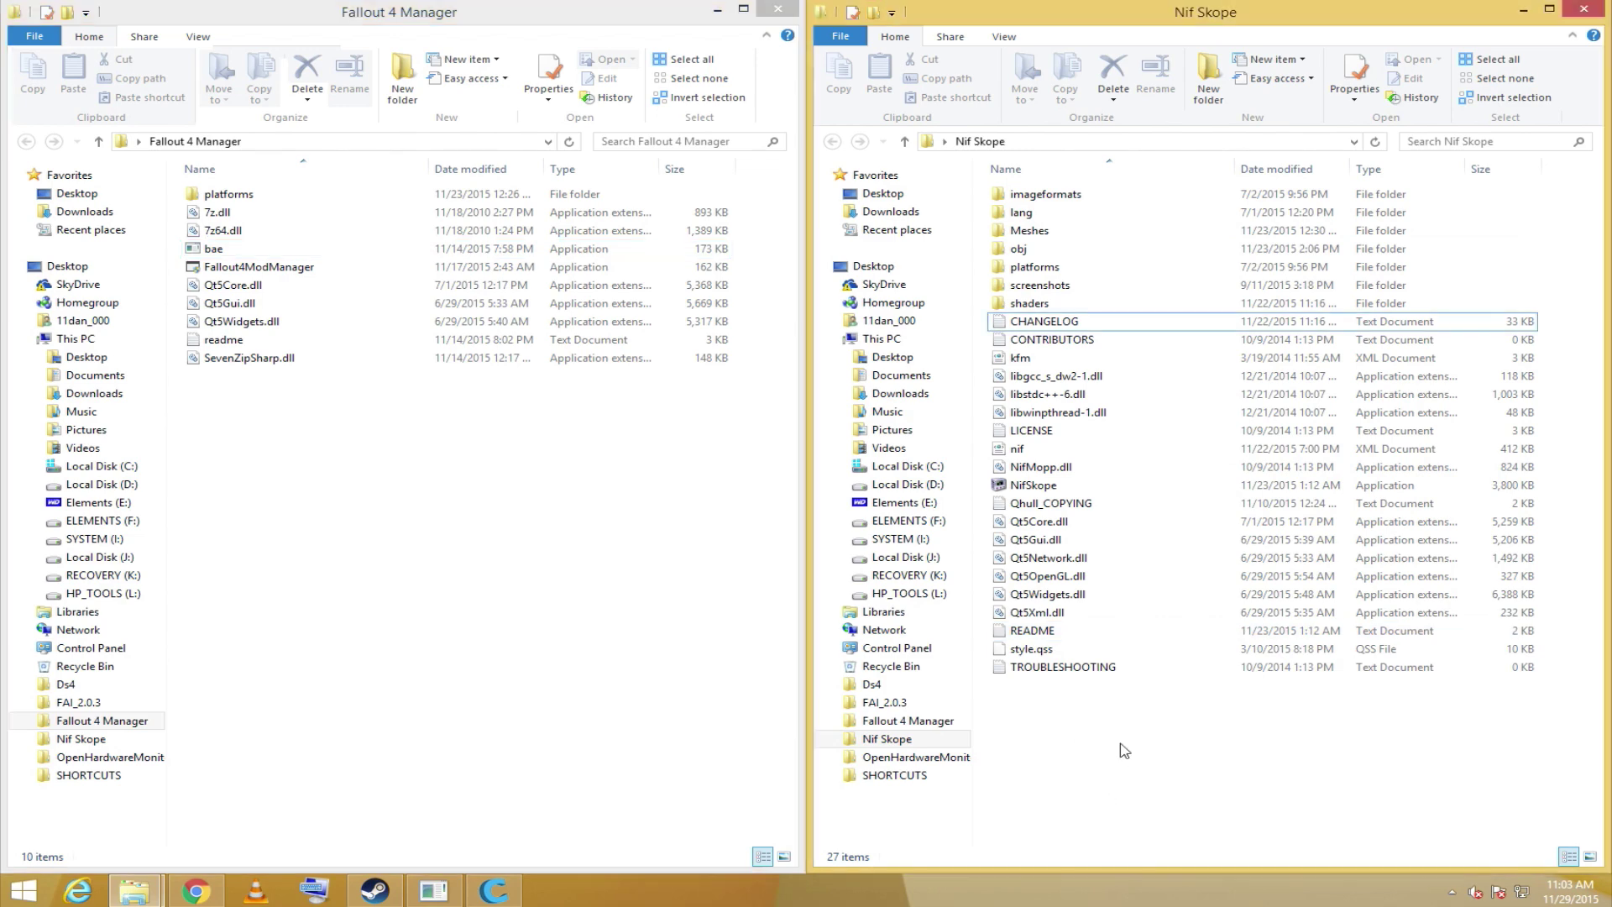
left_click(1058, 491)
double_click(1058, 492)
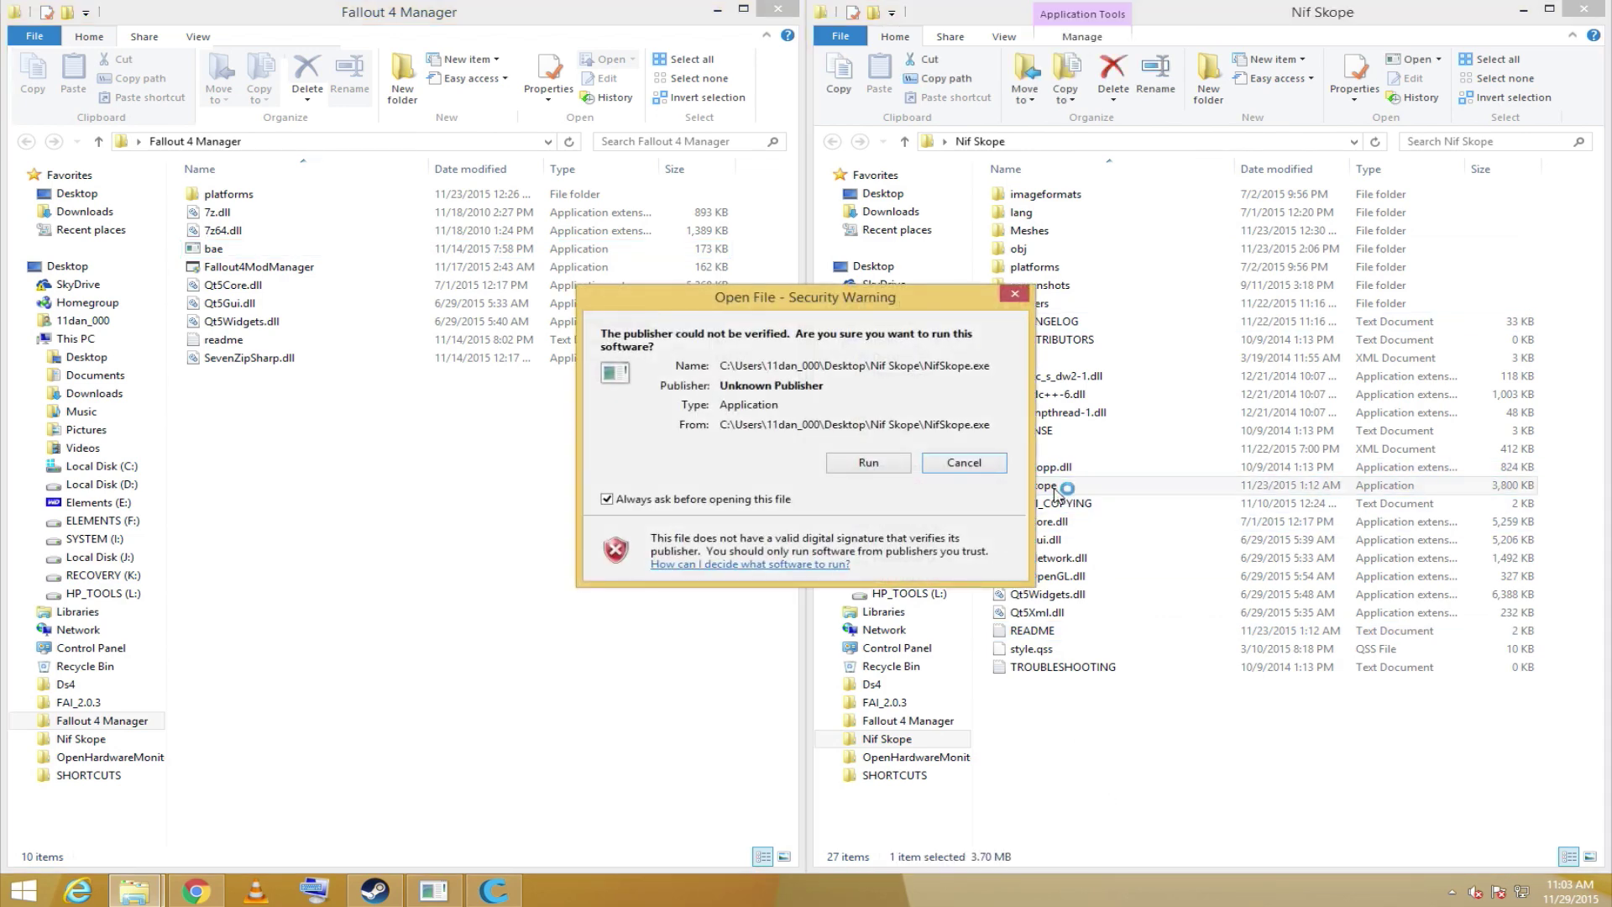
left_click(873, 464)
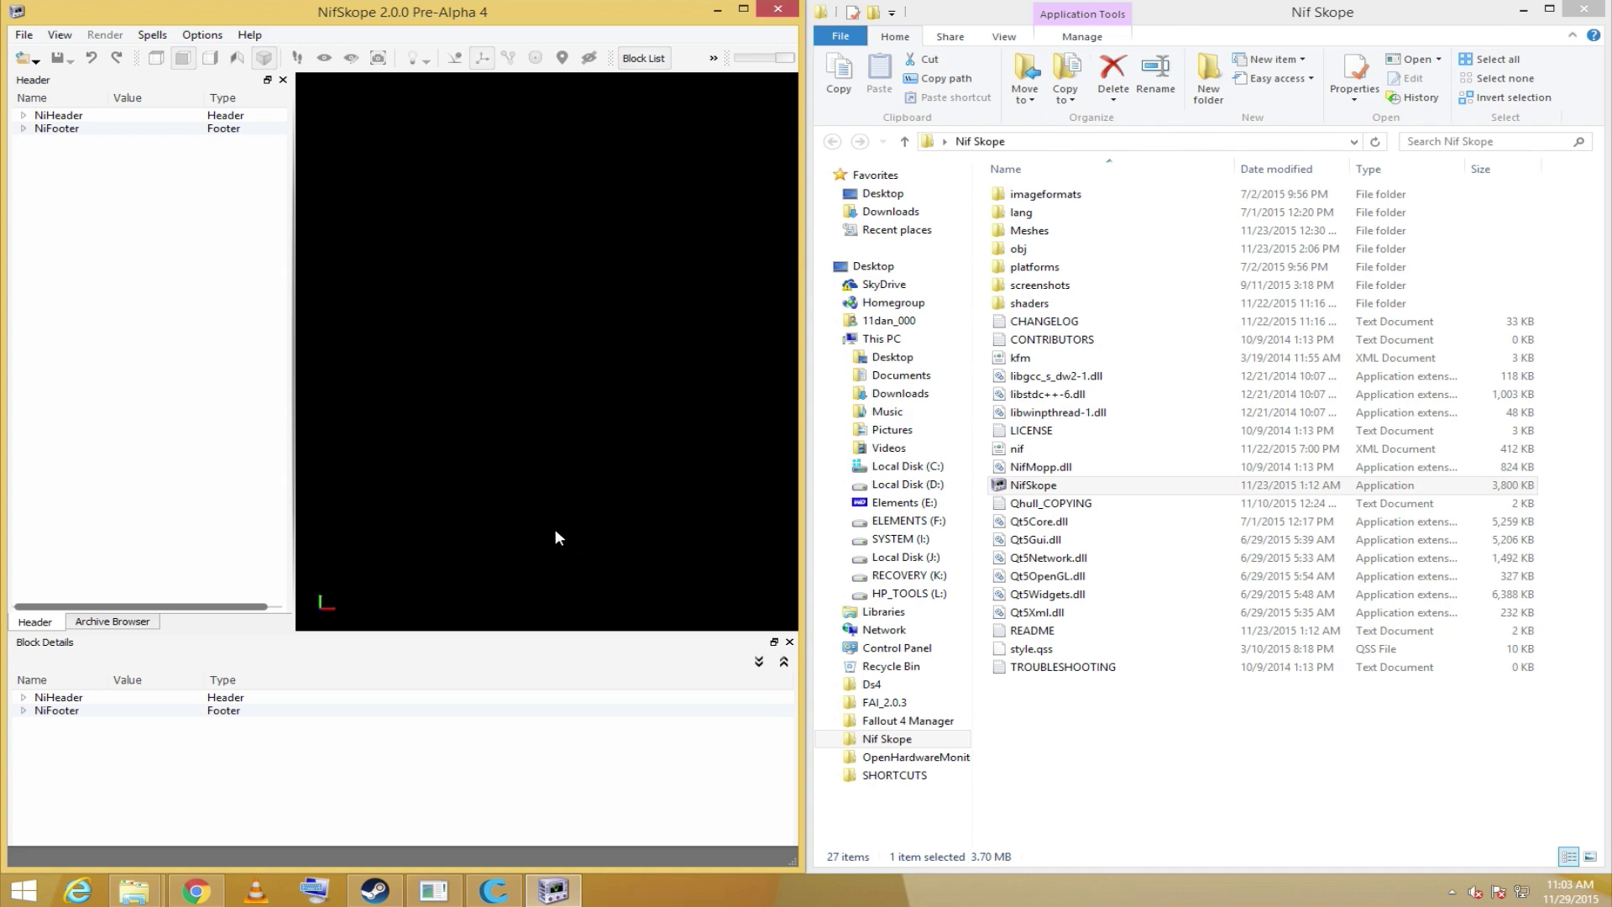
Step: In File Explorer, browse the Meshes folder inside Nif Skope and open its LoadScreenArt subfolder
left_click(1121, 760)
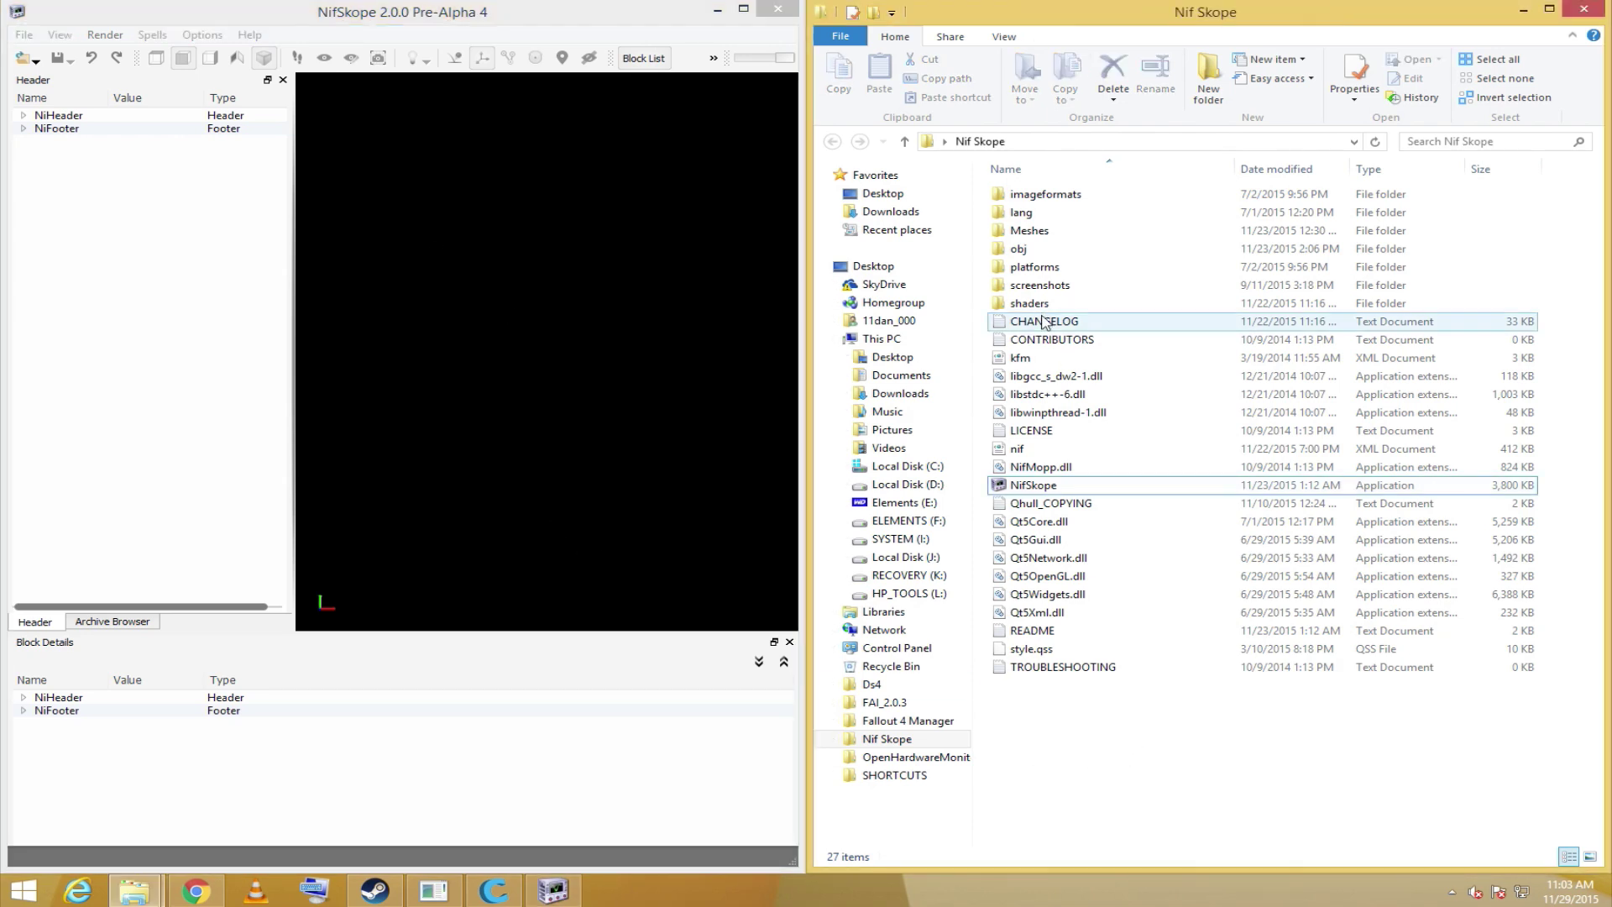
double_click(1059, 232)
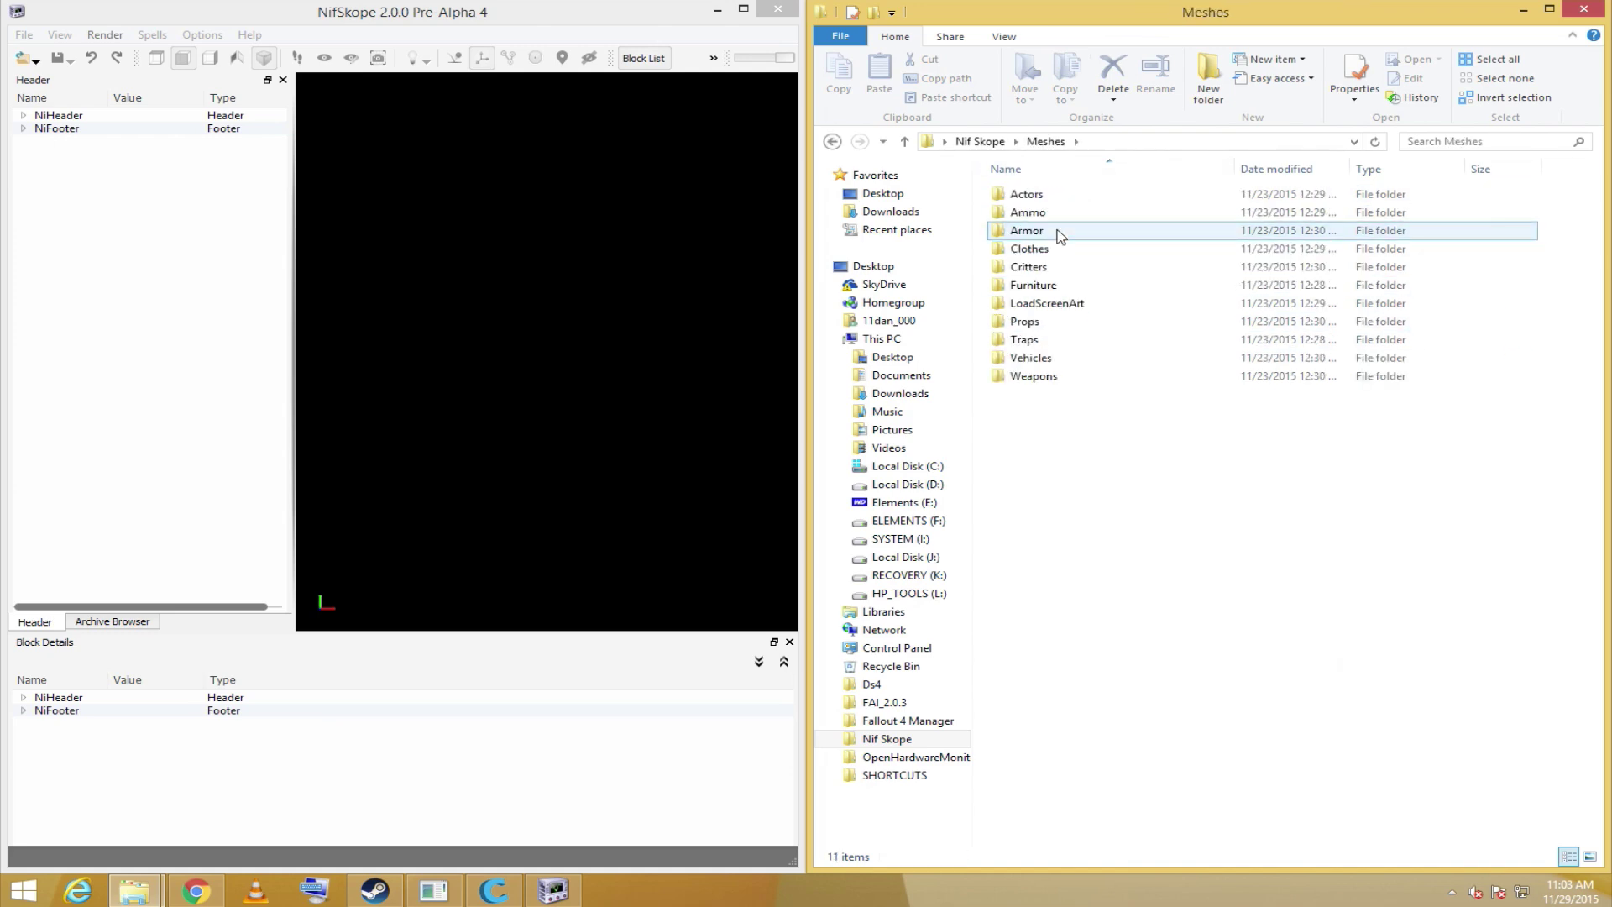
left_click(834, 143)
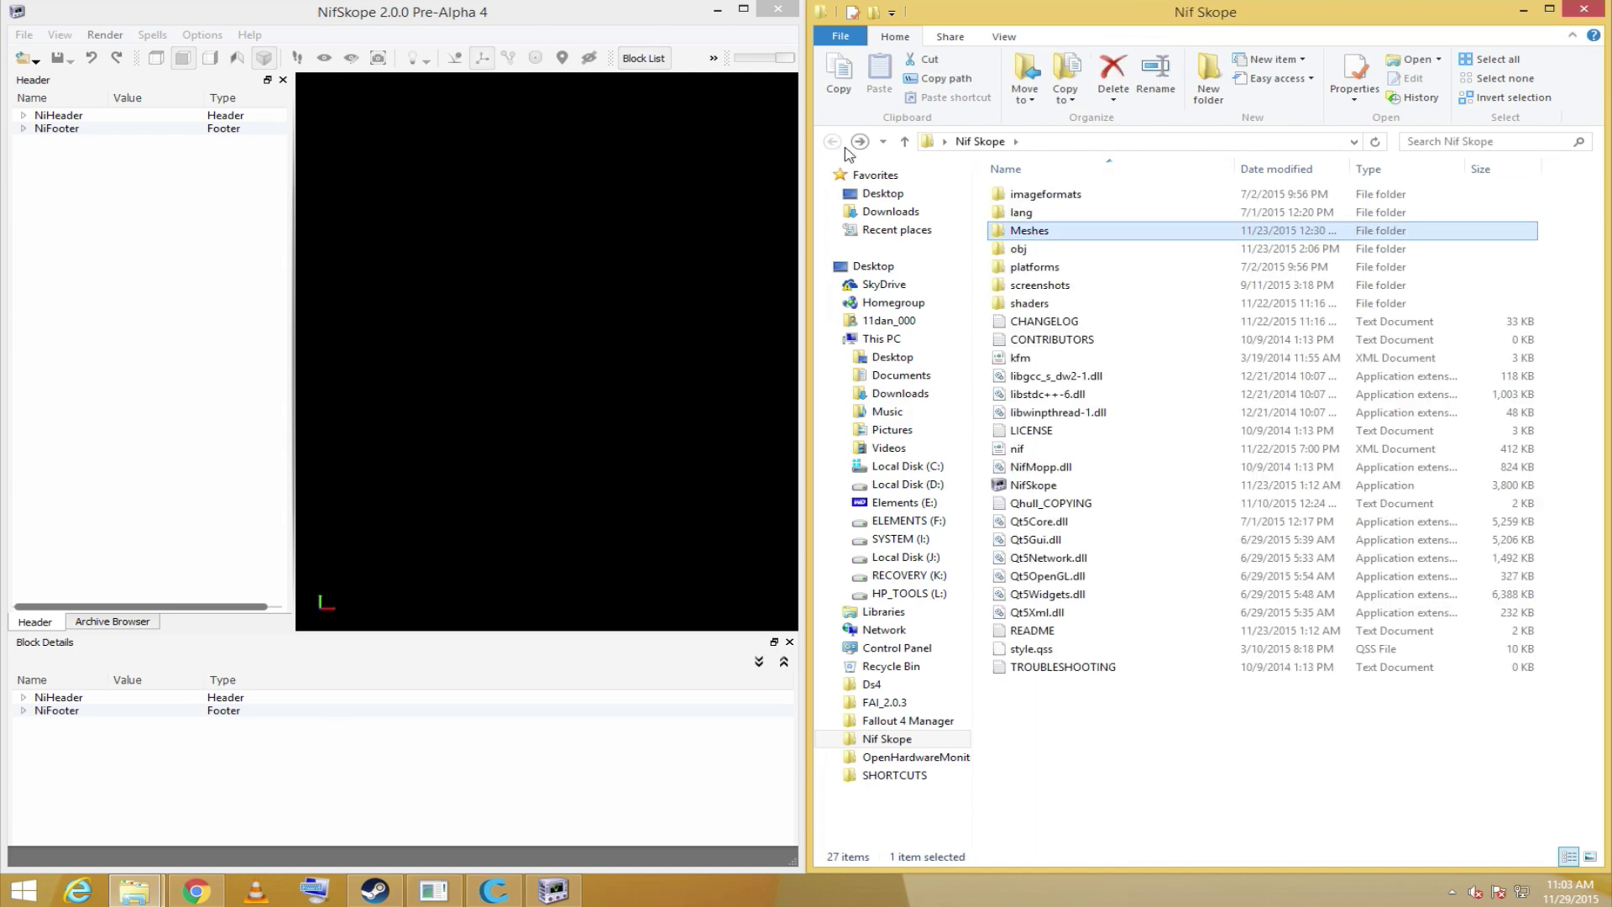
double_click(1039, 232)
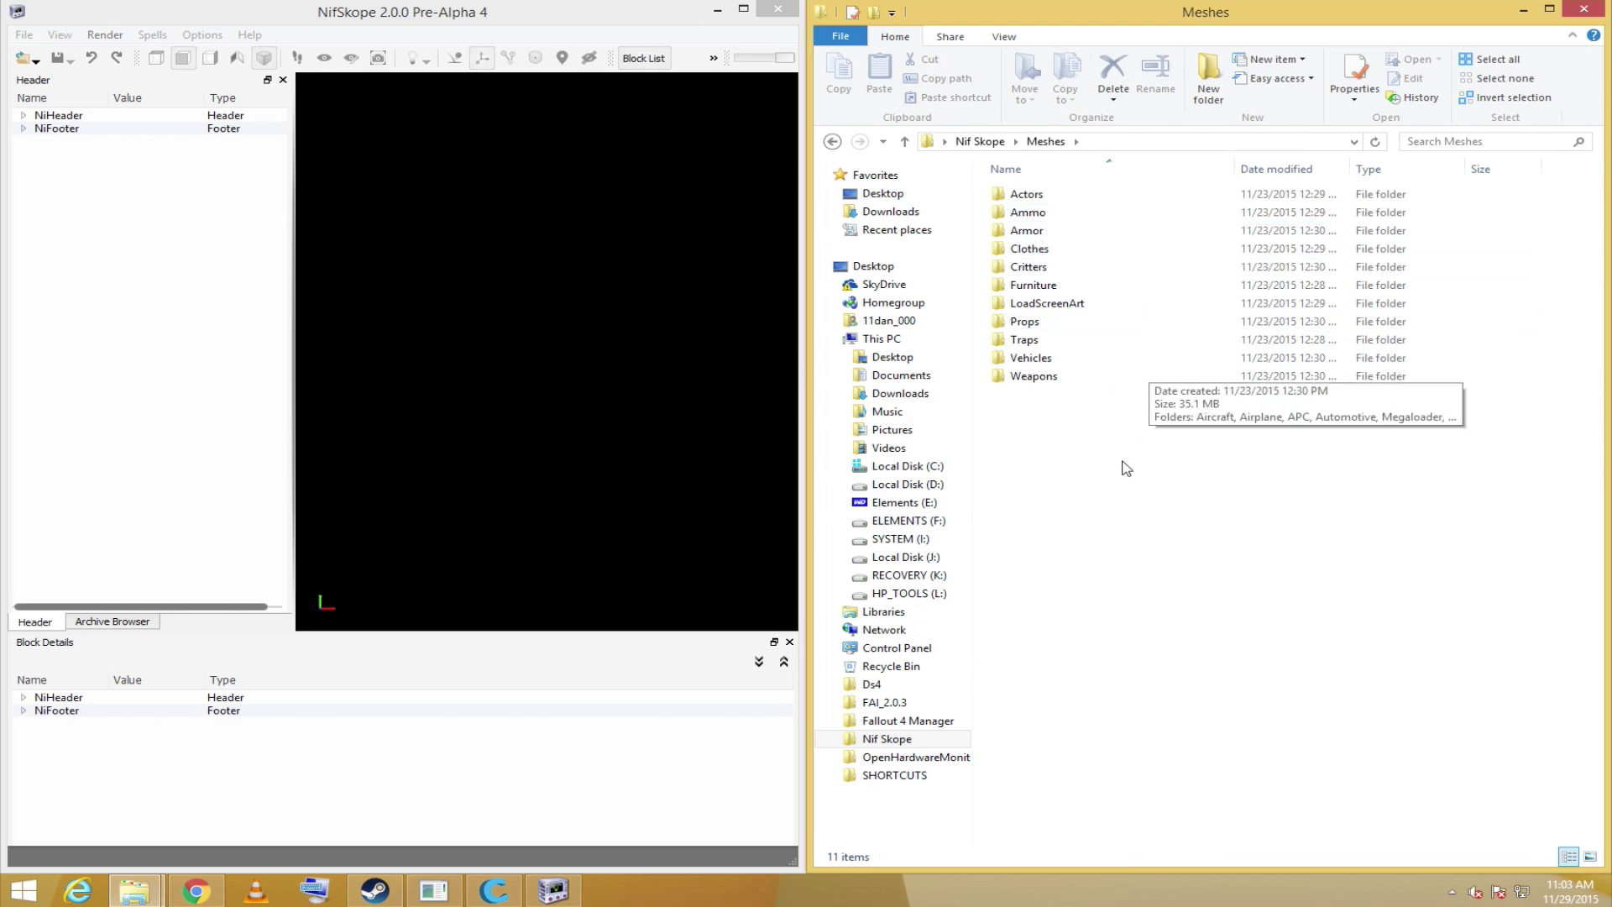
left_click_drag(1121, 466, 1060, 192)
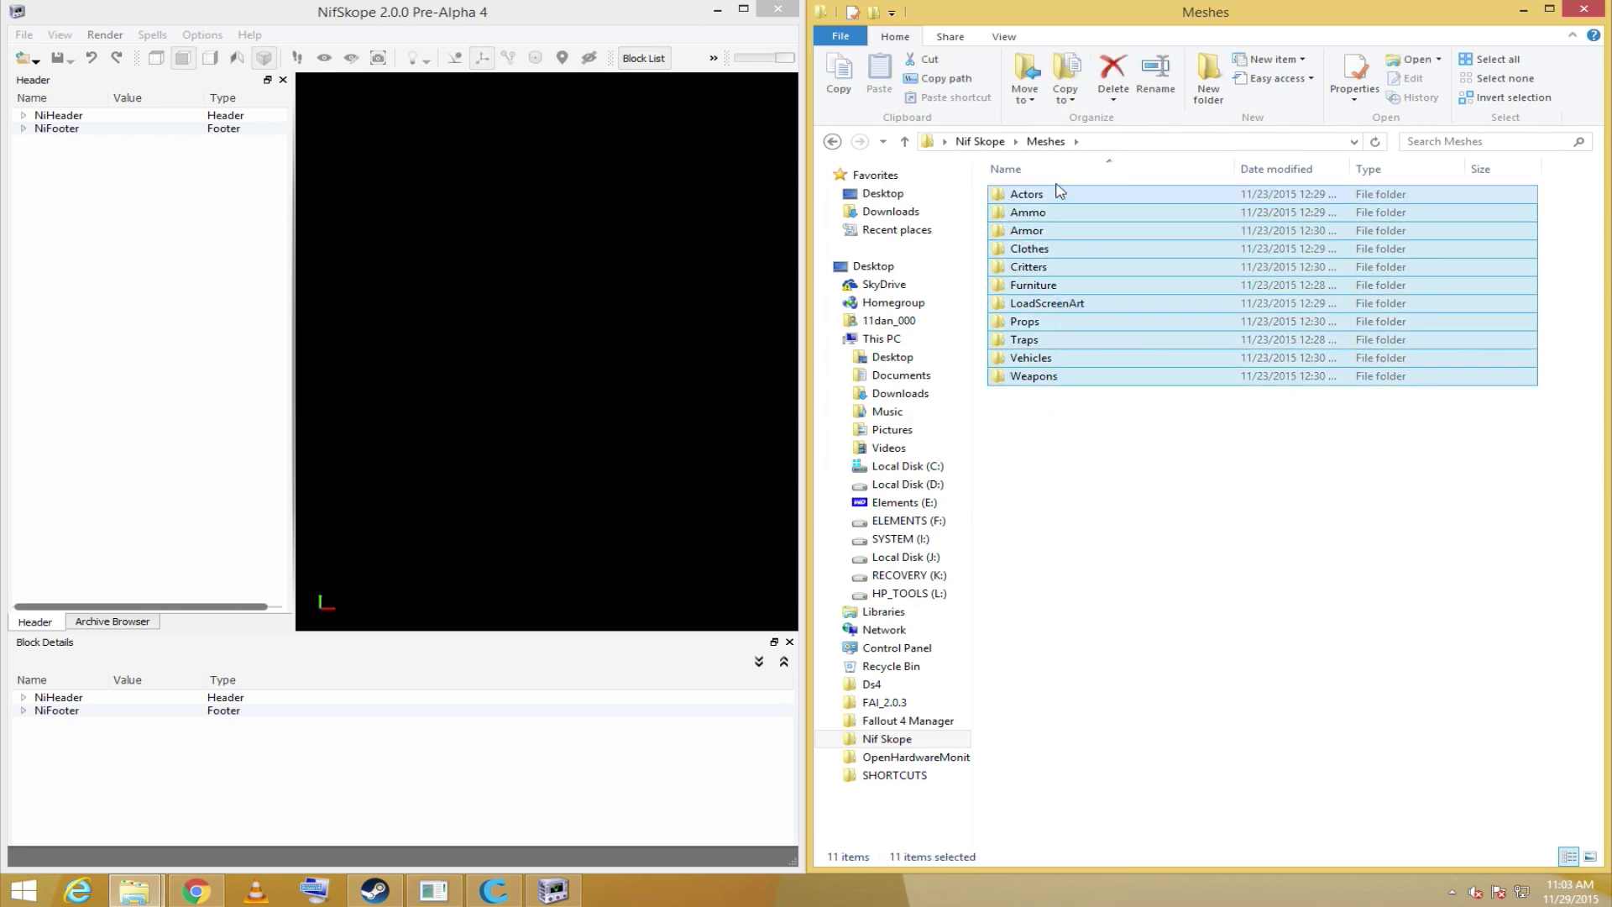
left_click(1121, 481)
double_click(1056, 304)
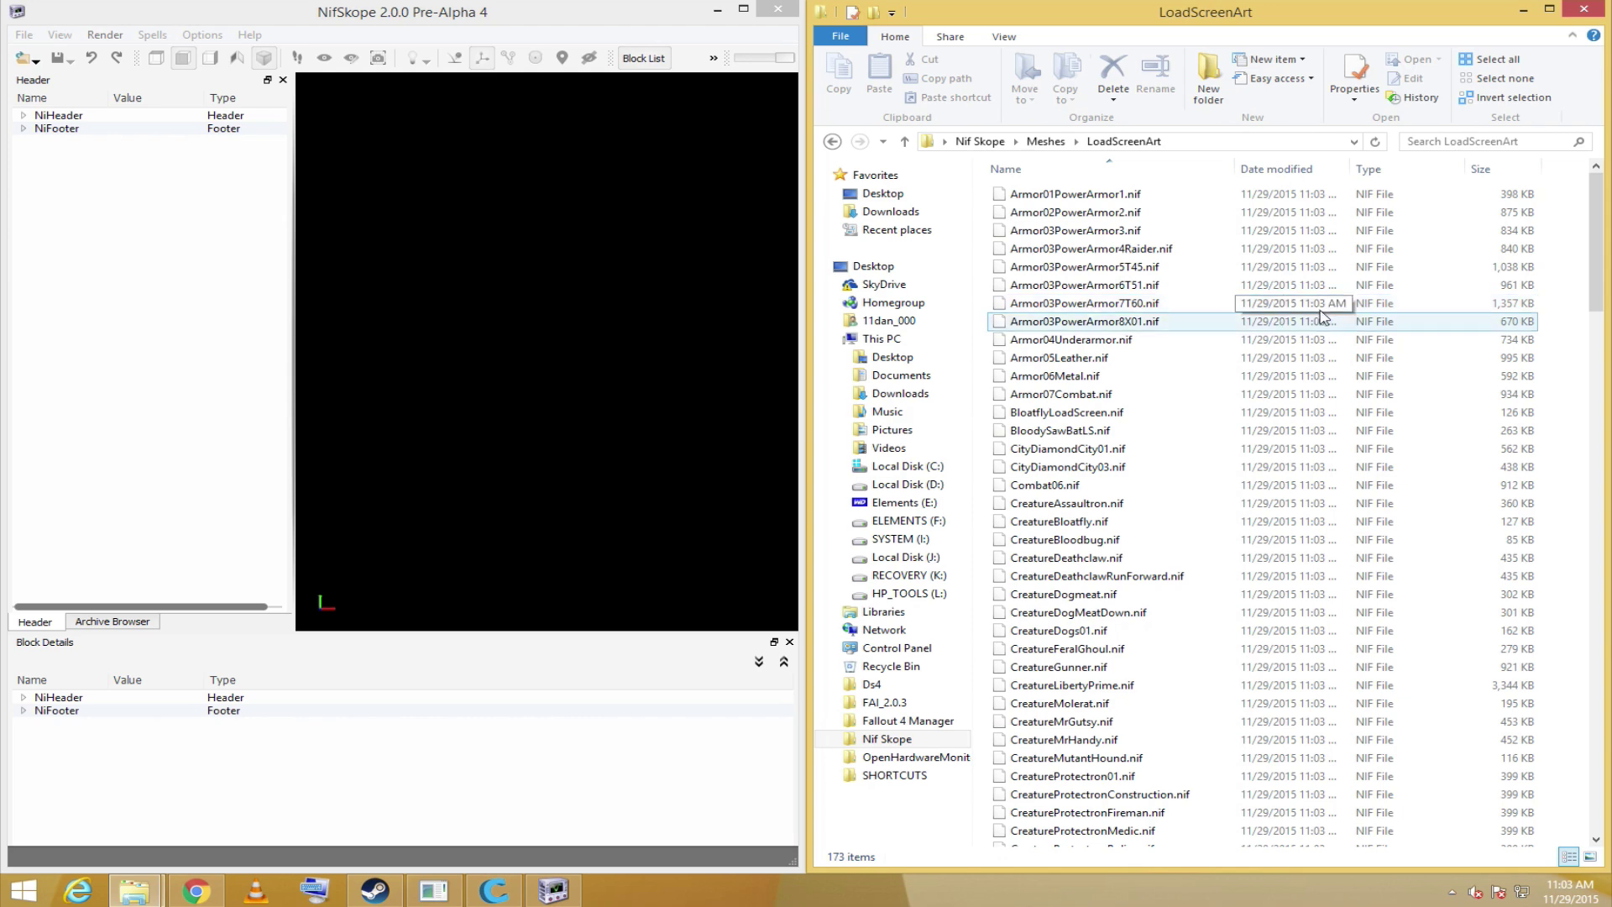
Step: Load Armor03PowerArmor8X01.nif from the LoadScreenArt folder into the NifSkope viewport
left_click(1510, 308)
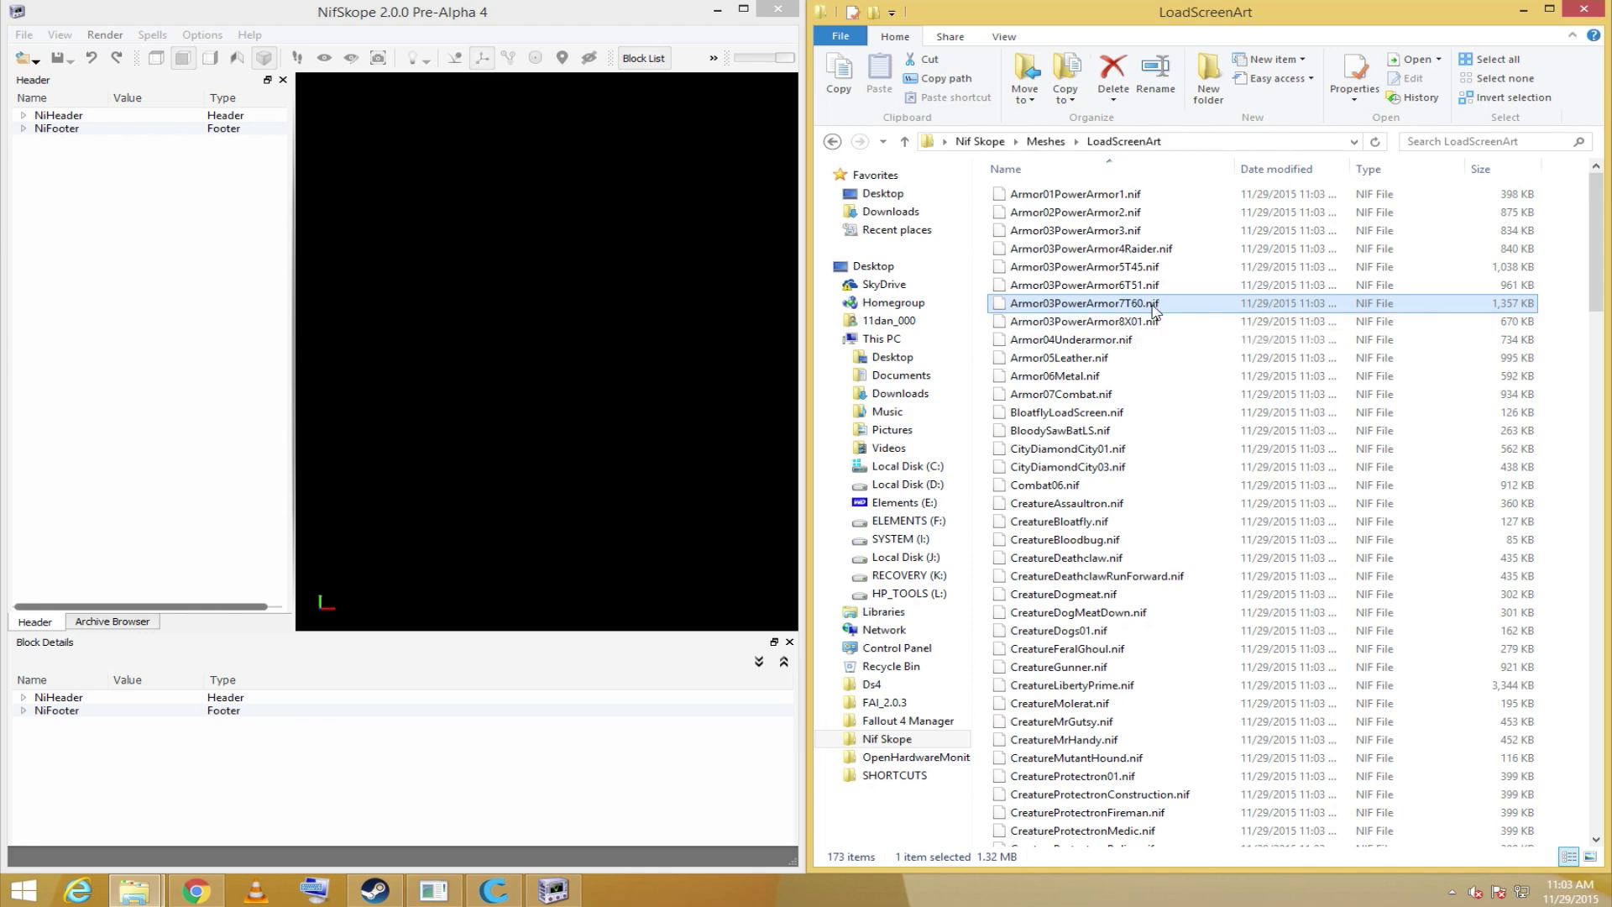
left_click(1155, 324)
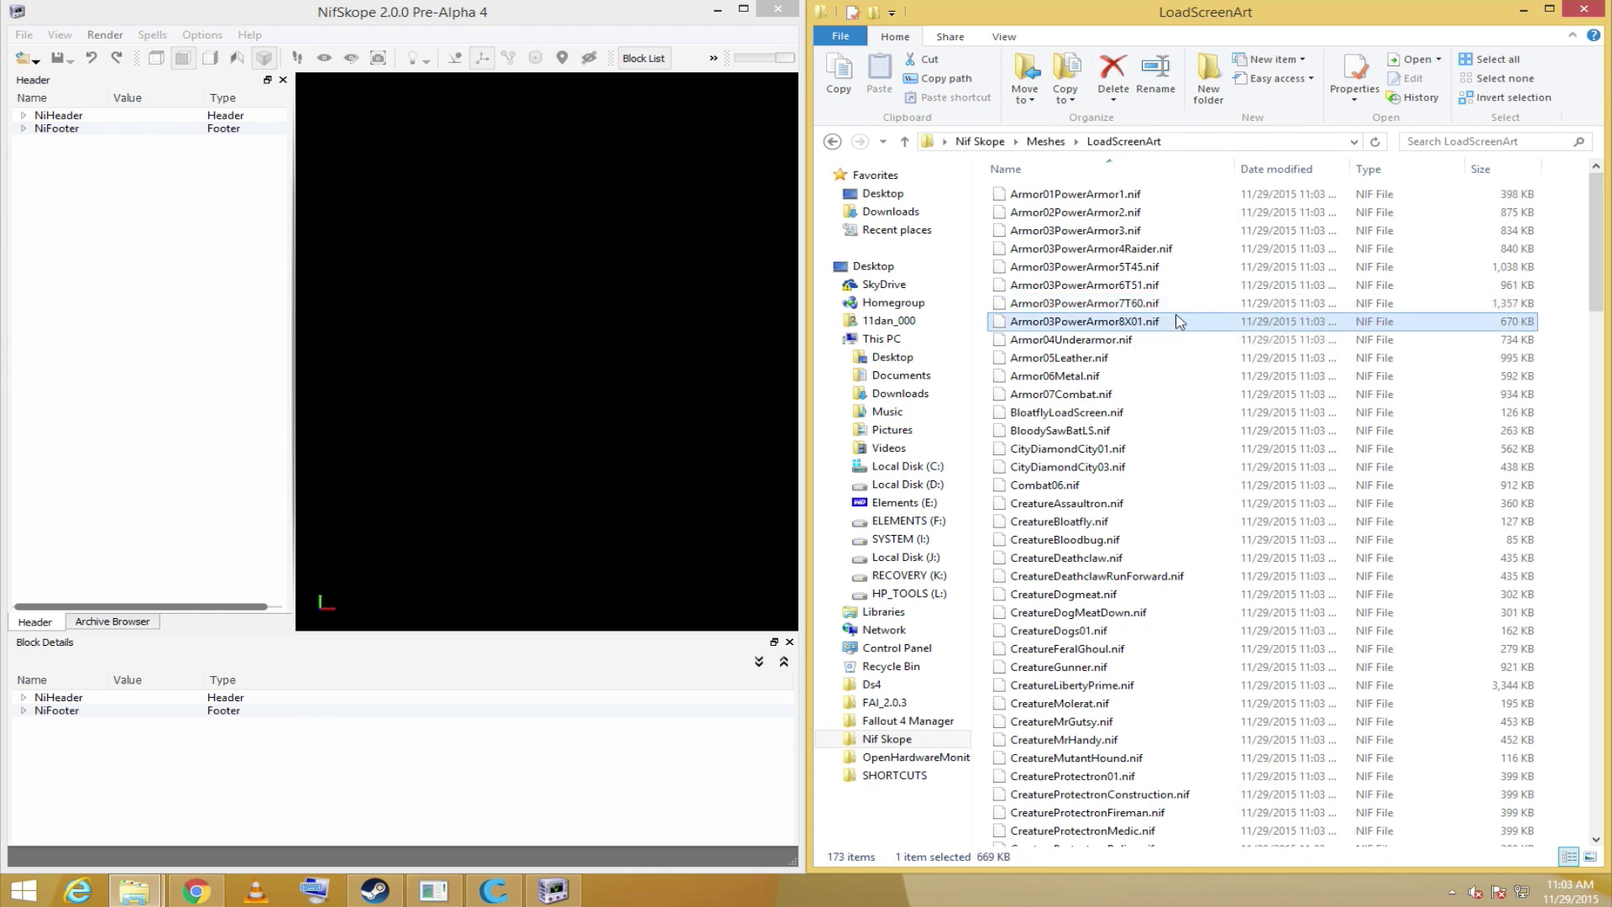
left_click_drag(1179, 330, 586, 321)
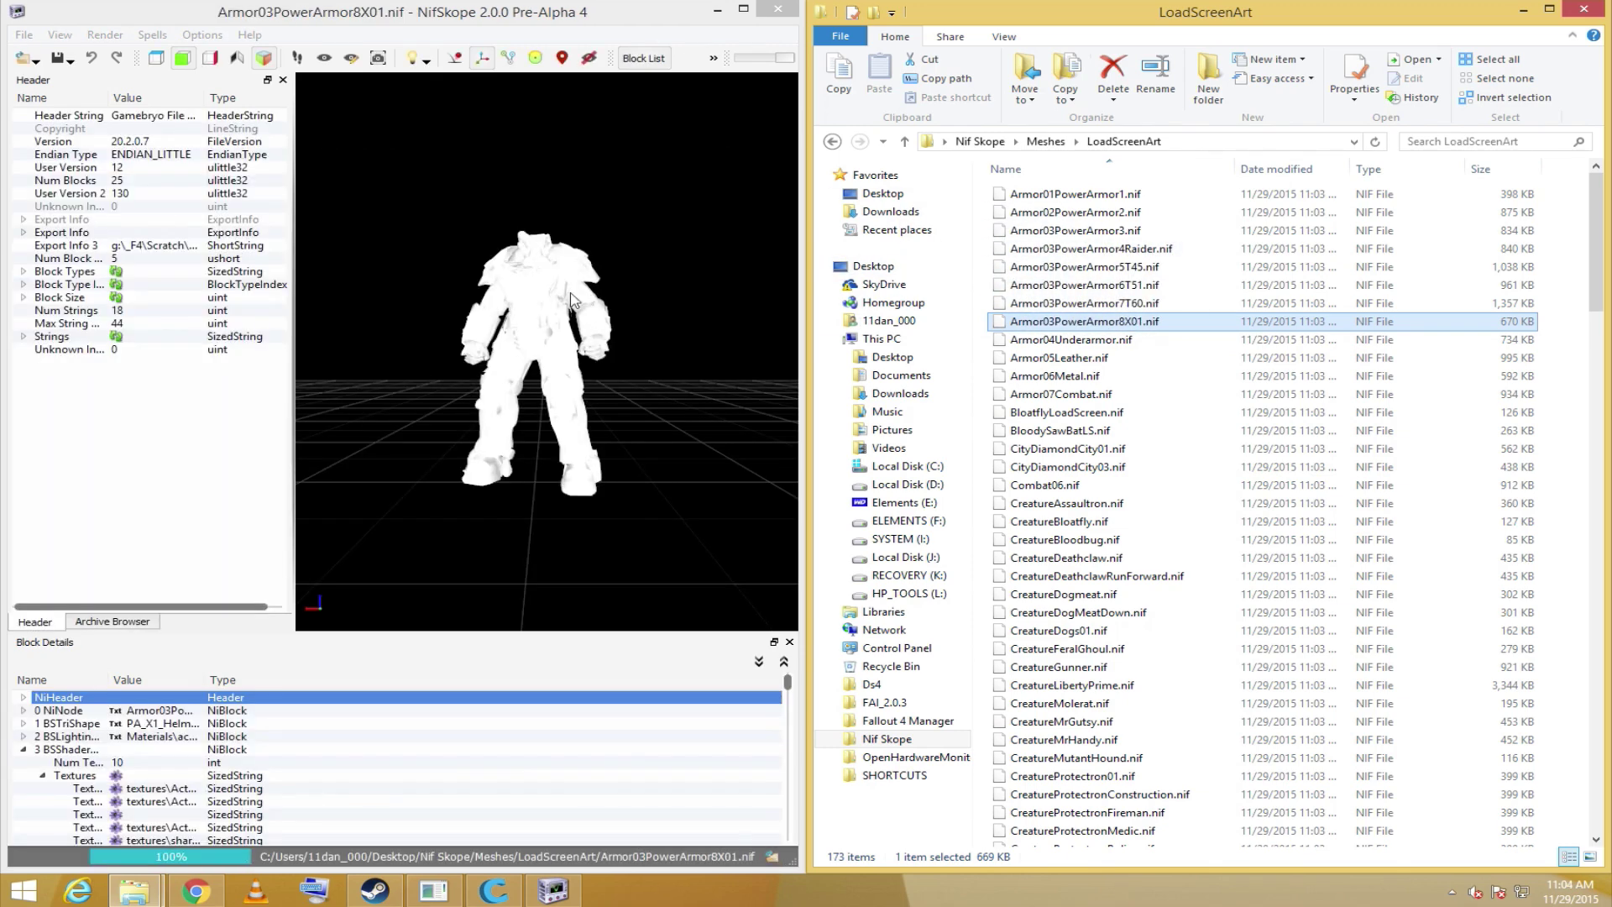
Step: Examine the power armor model by highlighting its body, leg and arm meshes and viewing the arm's Transform and Block commands
left_click_drag(422, 197, 512, 222)
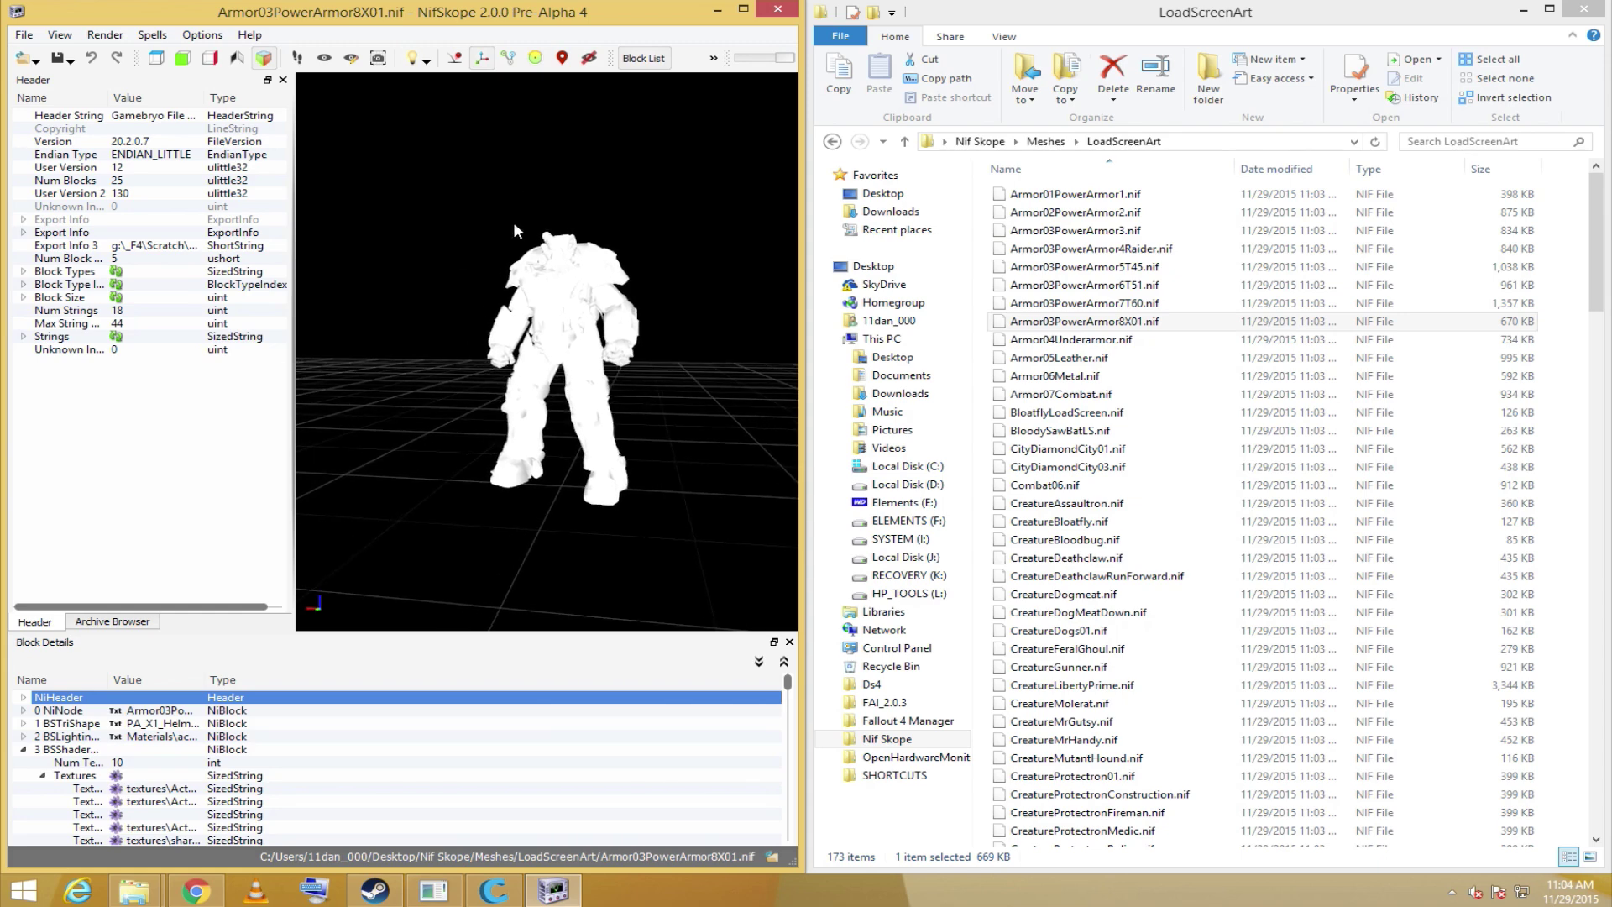
right_click(564, 313)
left_click(514, 336)
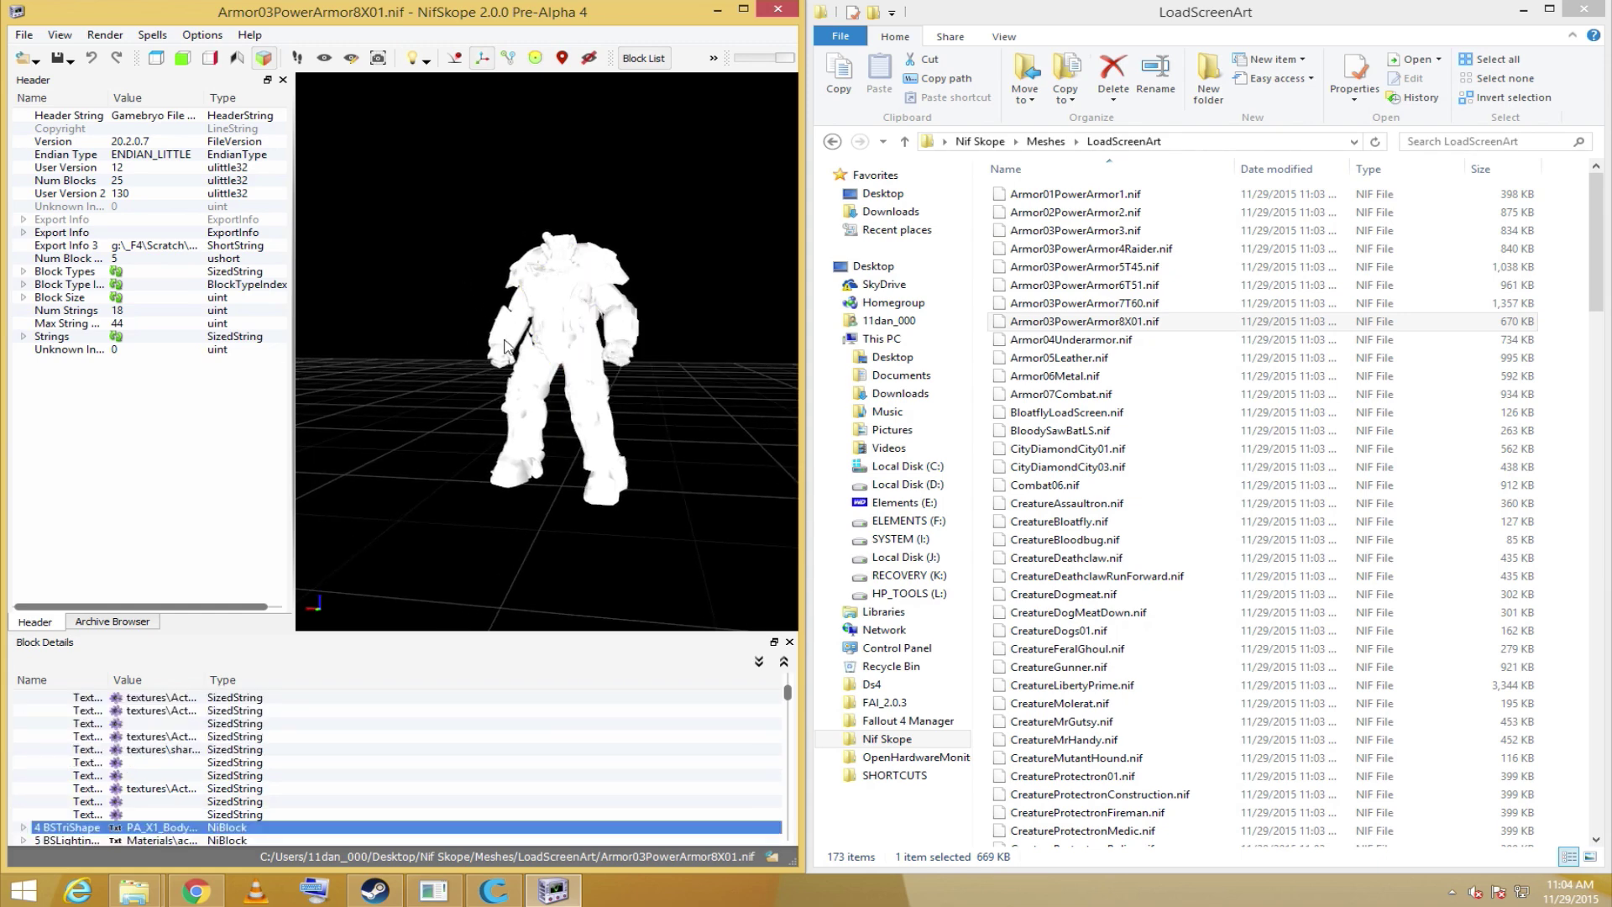
left_click(510, 343)
left_click(586, 467)
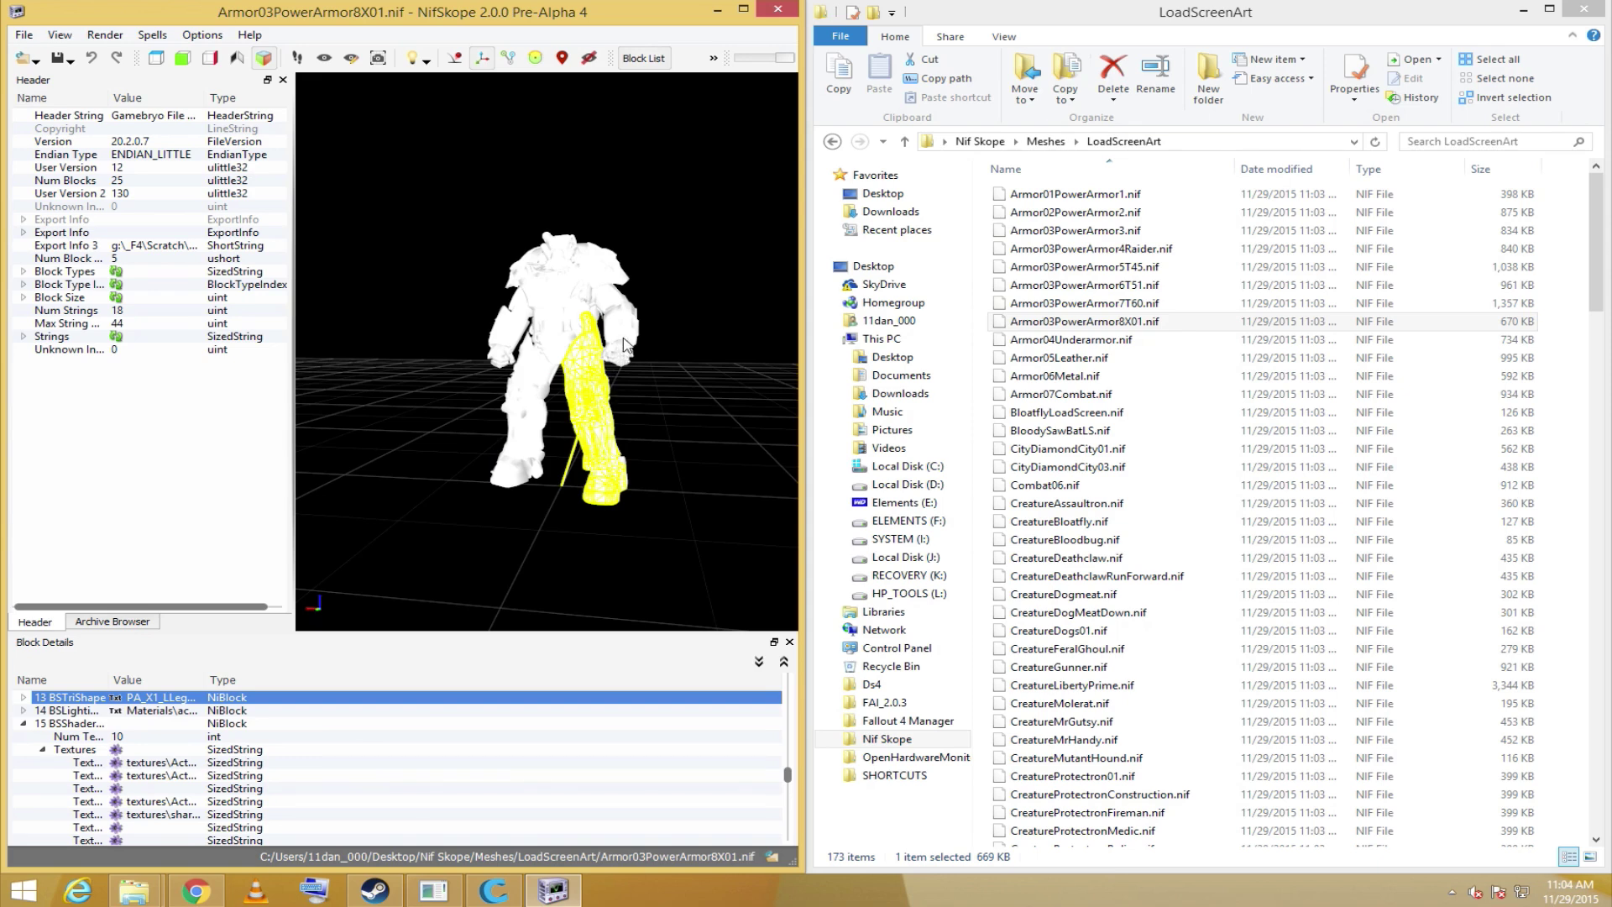
right_click(624, 338)
mouse_move(678, 388)
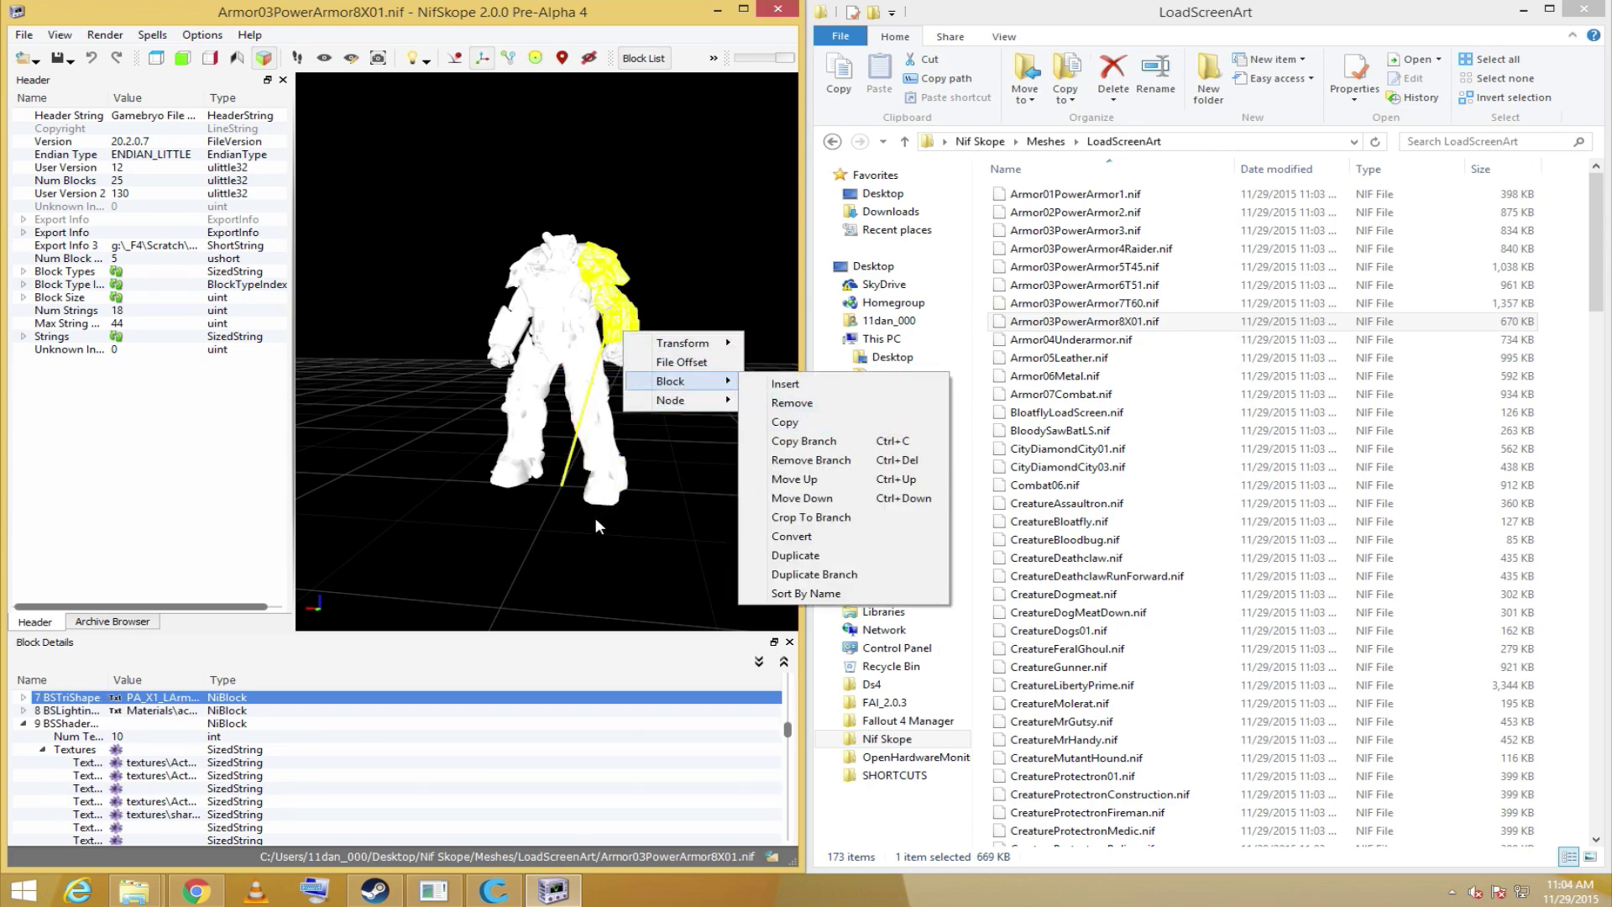
mouse_move(712, 344)
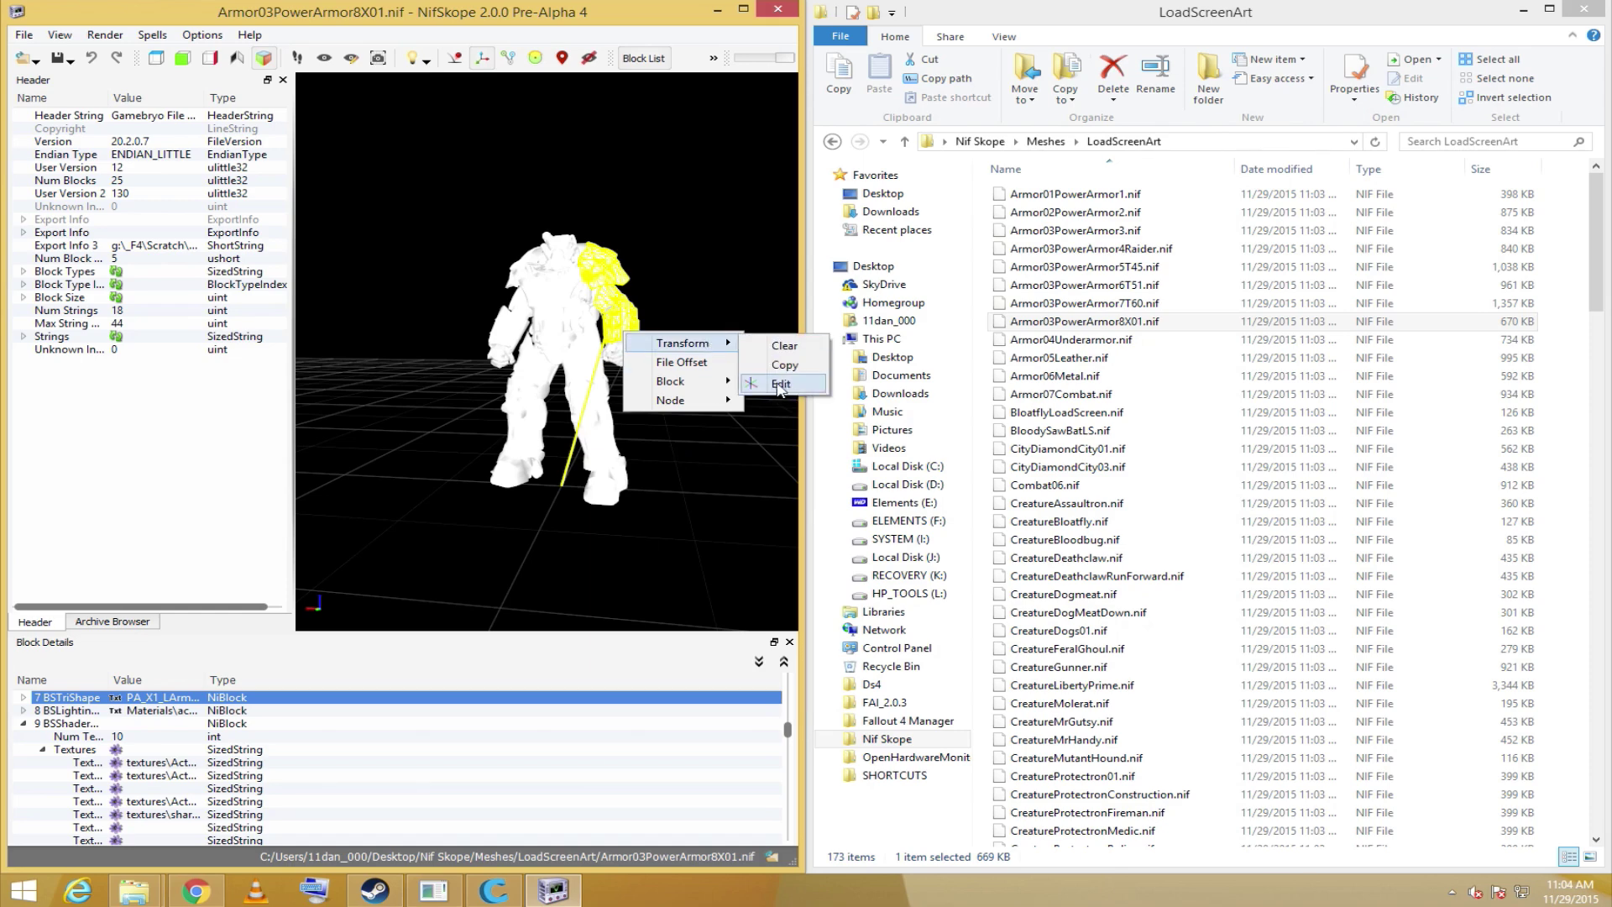
left_click(628, 224)
left_click(598, 209)
scroll(598, 209, "up", 5)
scroll(578, 275, "down", 3)
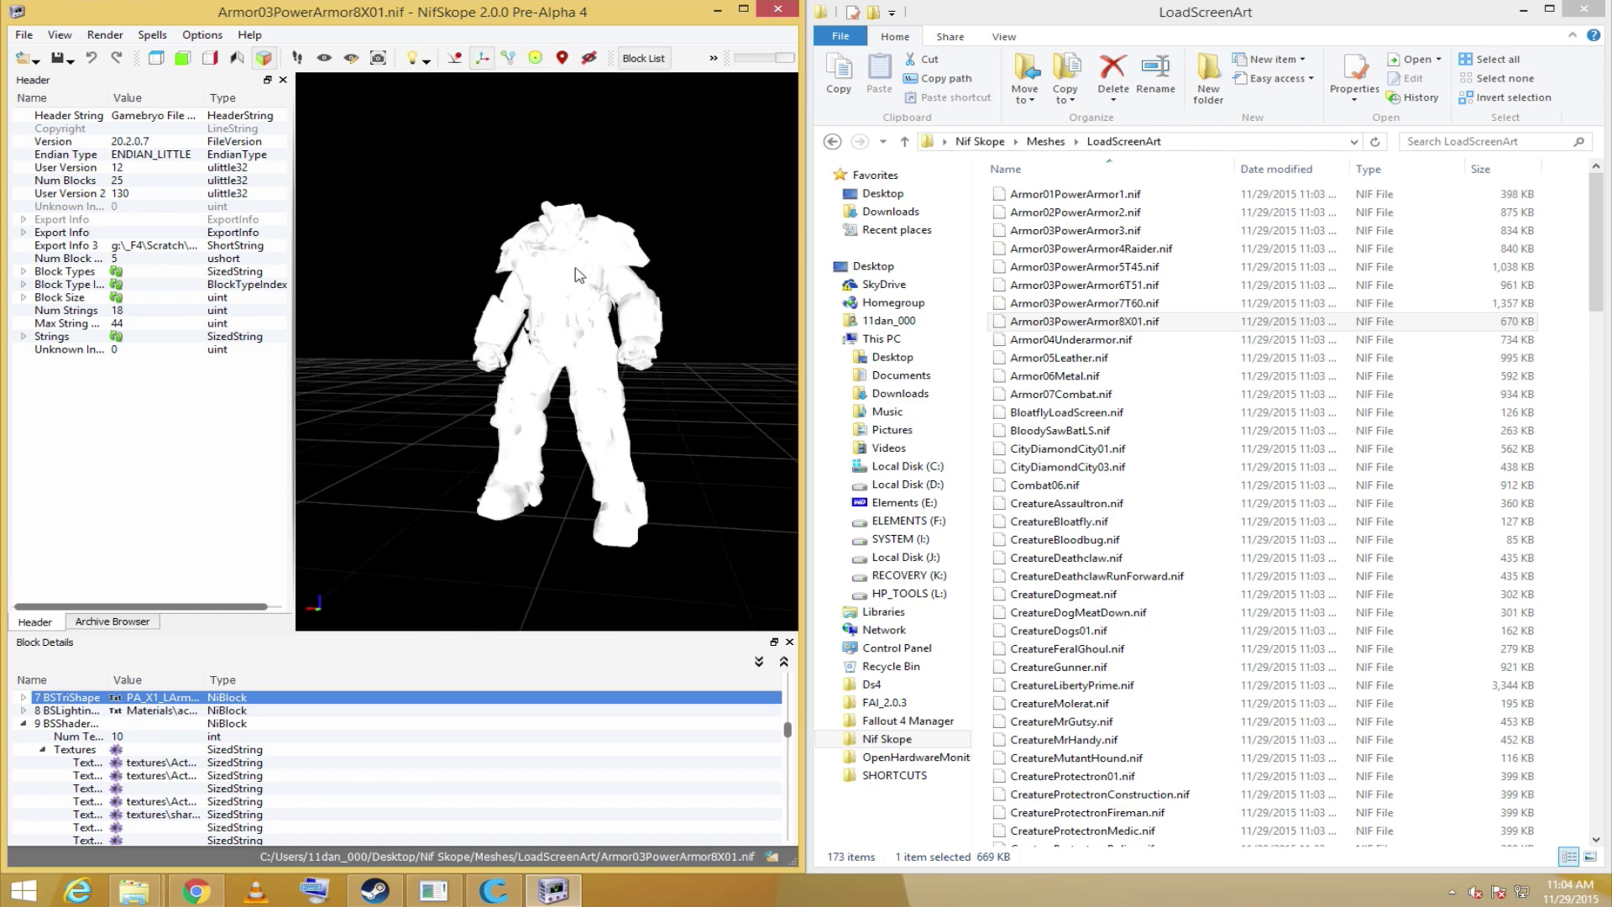
Step: Set the power armor model's rendering to Lighting Only
left_click(104, 36)
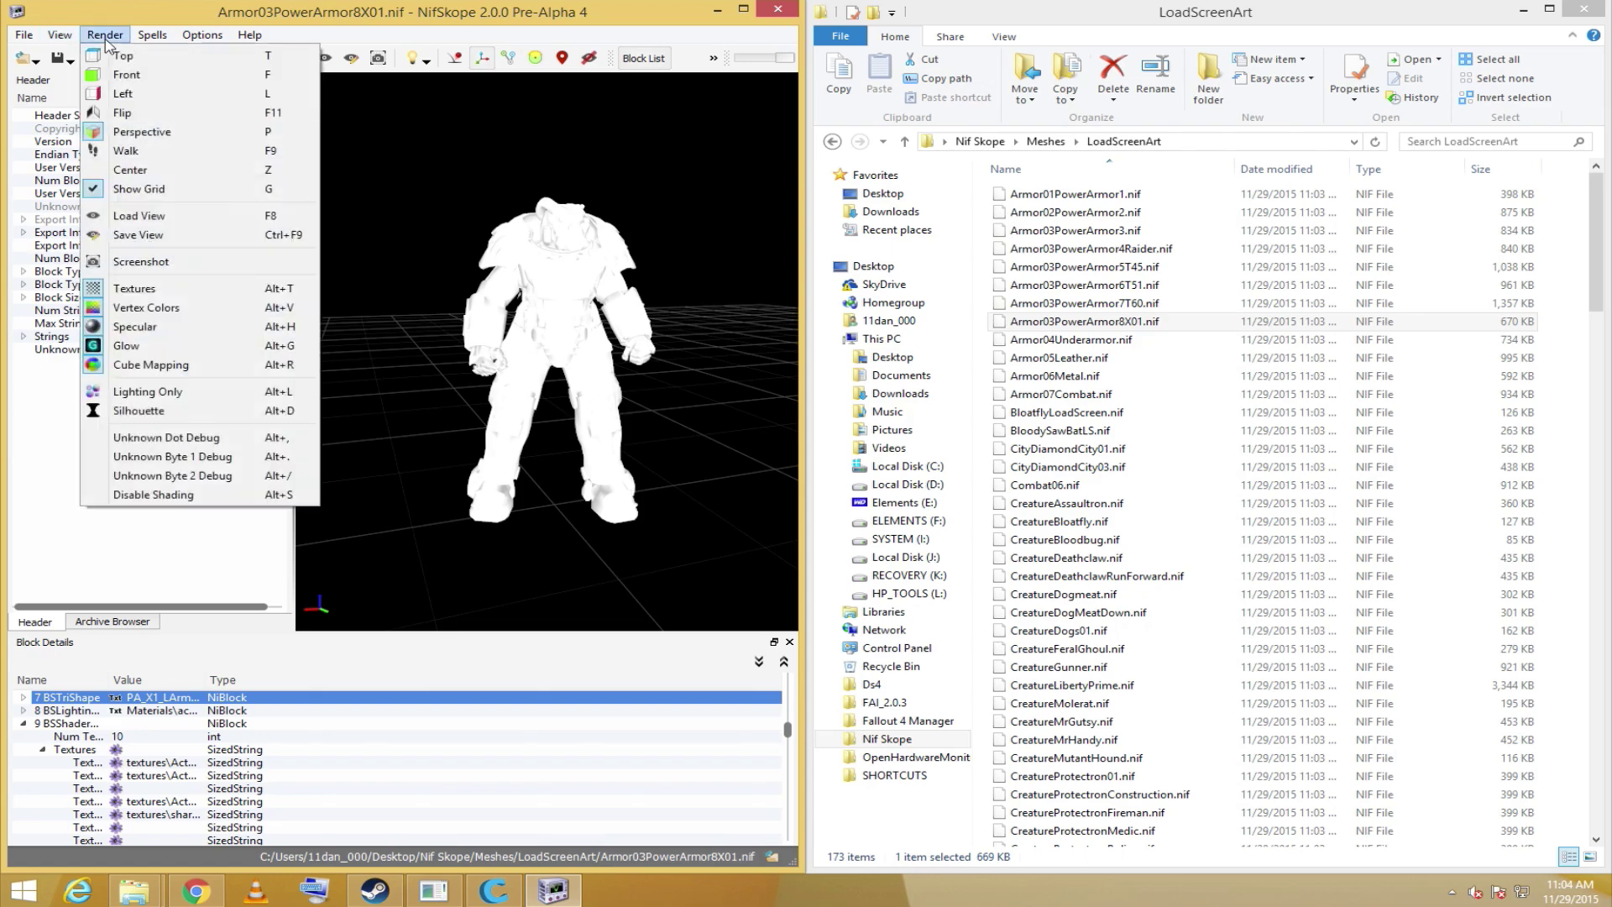
left_click(196, 401)
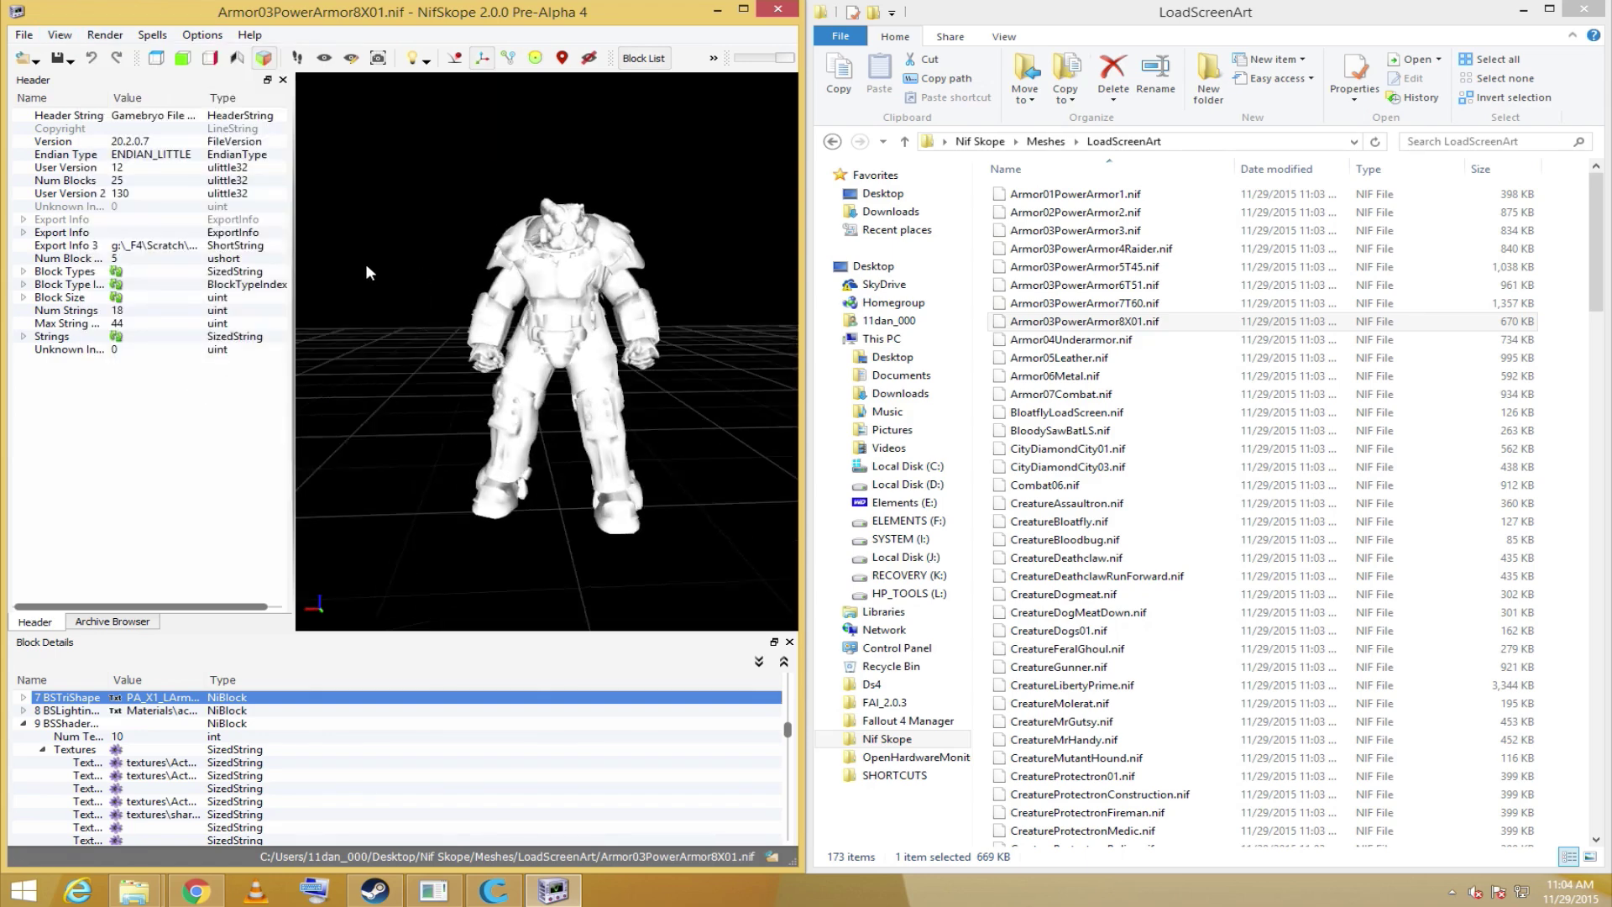
scroll(400, 219, "up", 5)
scroll(412, 193, "down", 5)
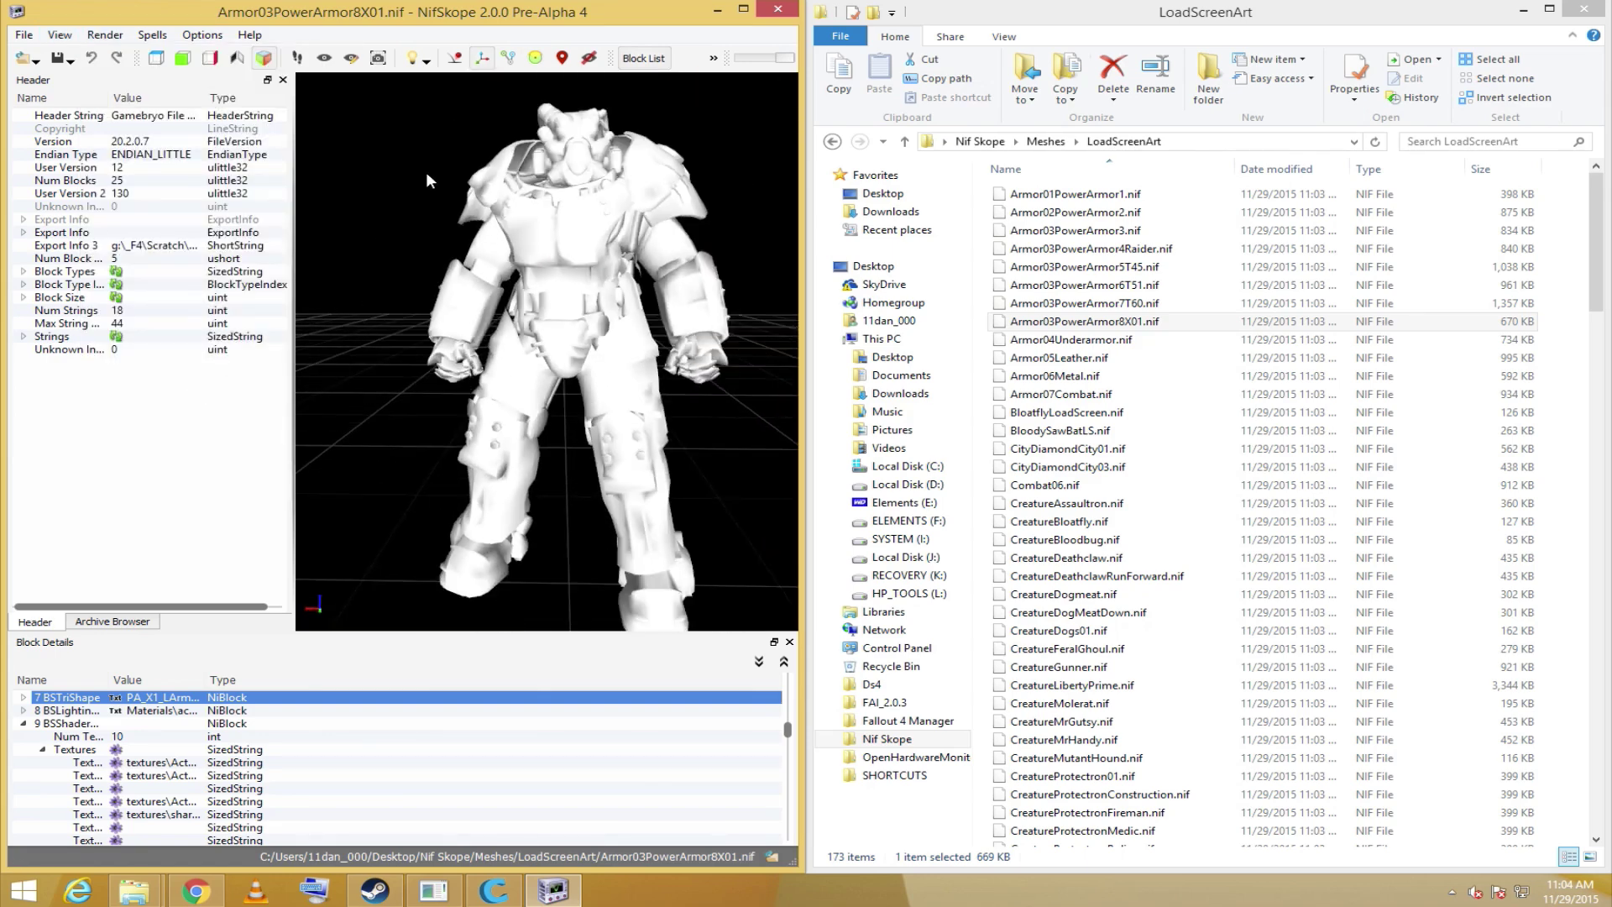
Step: Examine the power armor from several angles and up close around the head, highlighting the helmet mesh
left_click_drag(431, 164, 542, 204)
scroll(542, 204, "up", 5)
scroll(529, 201, "down", 5)
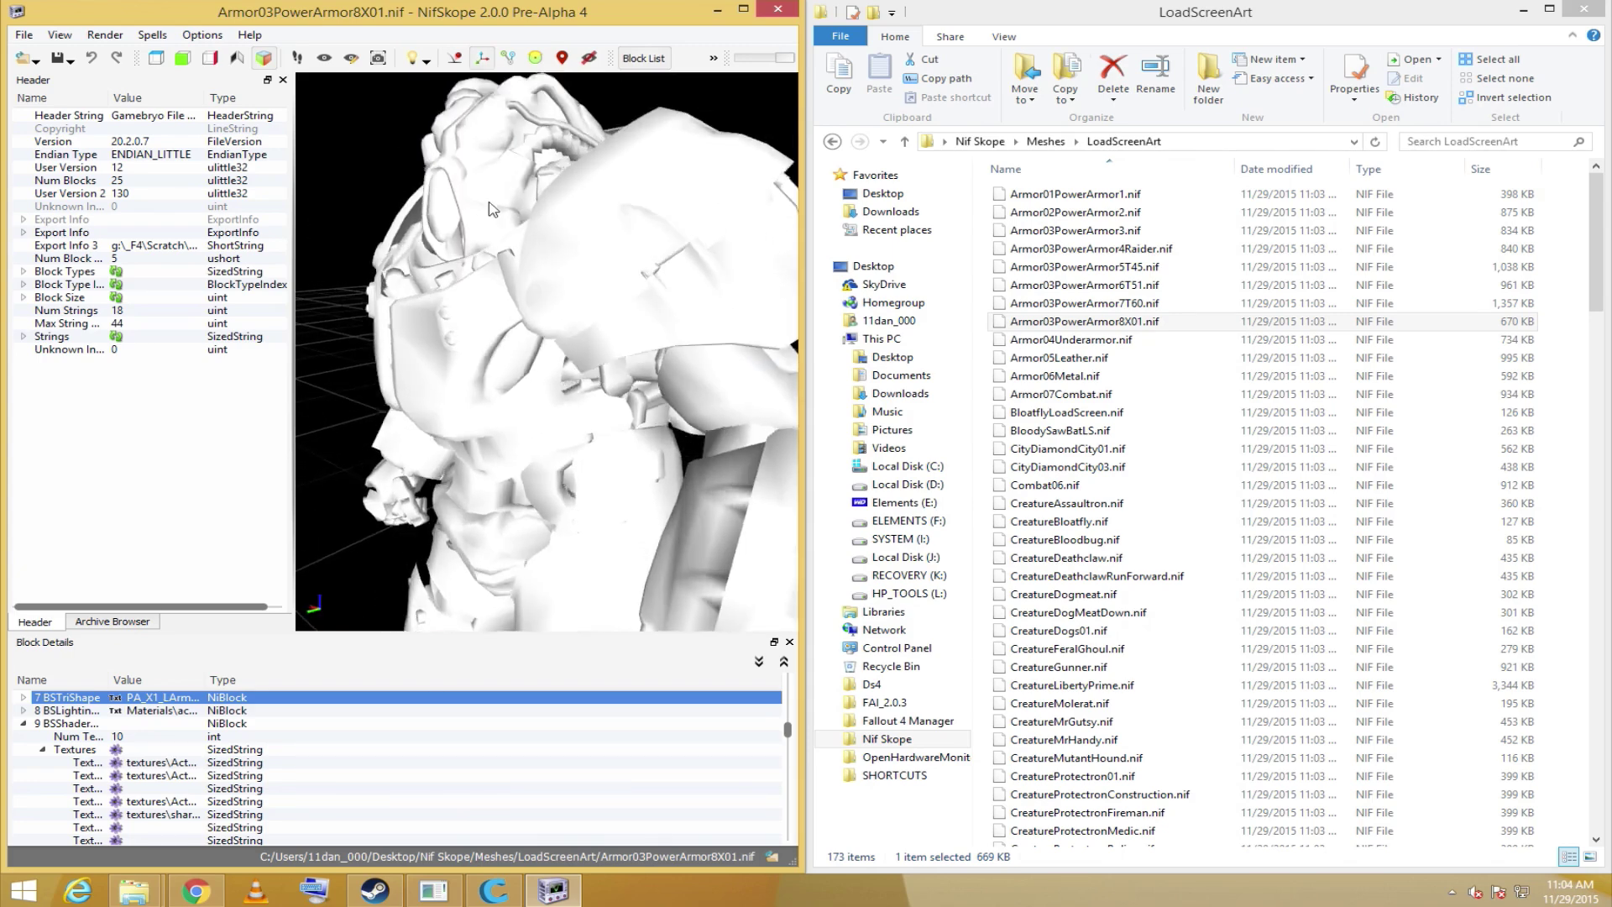
left_click_drag(481, 312, 475, 285)
scroll(451, 314, "up", 5)
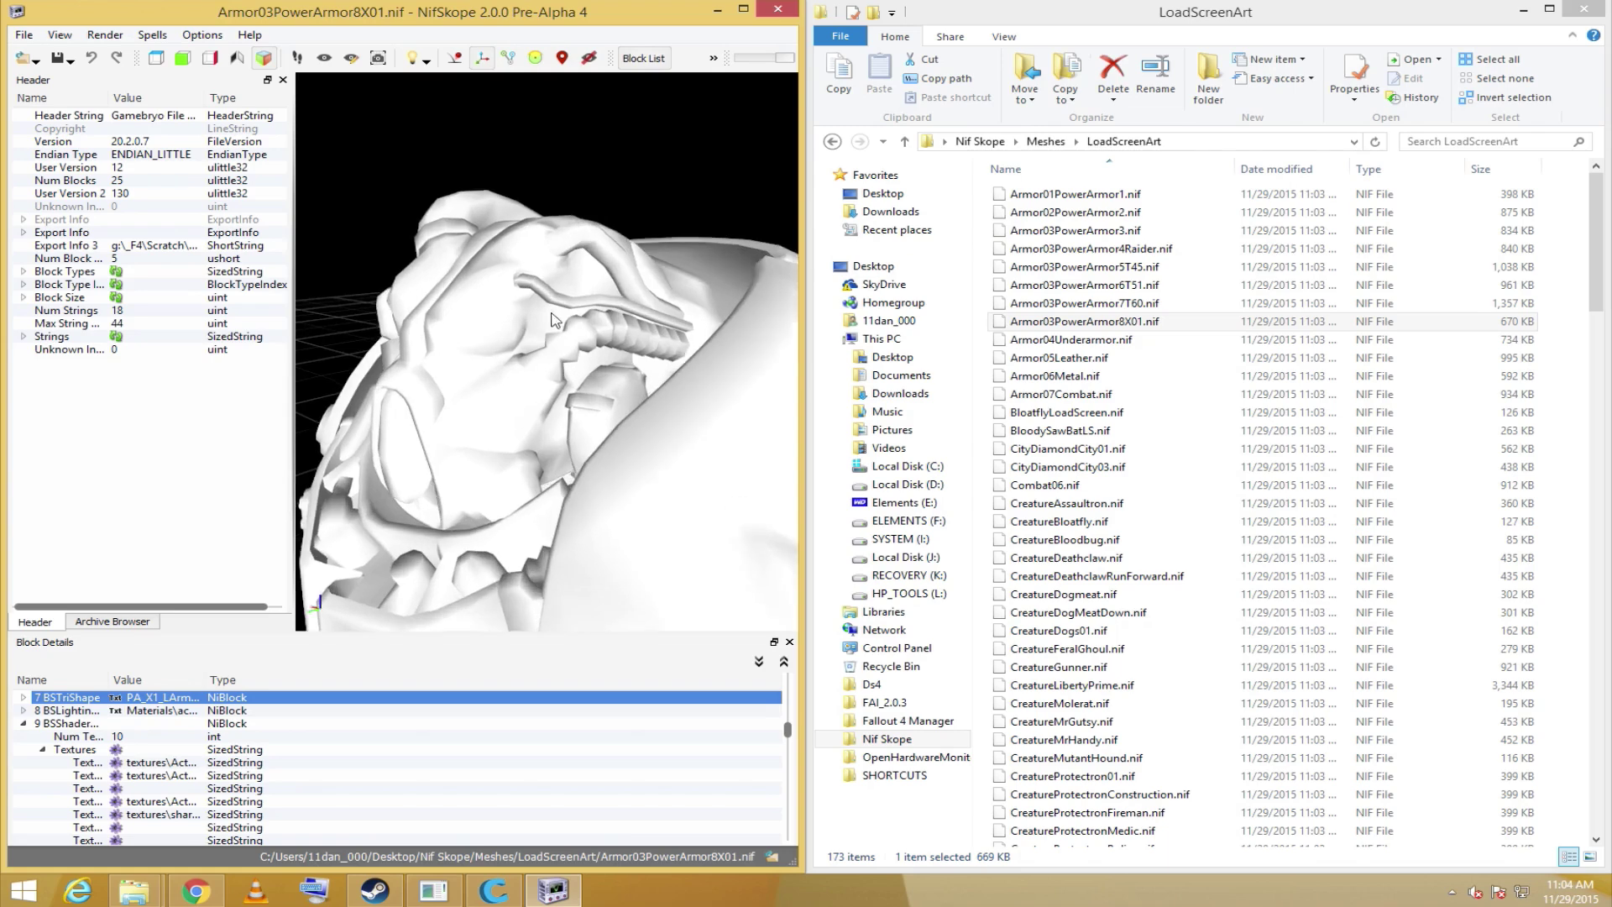
right_click(530, 364)
left_click(391, 110)
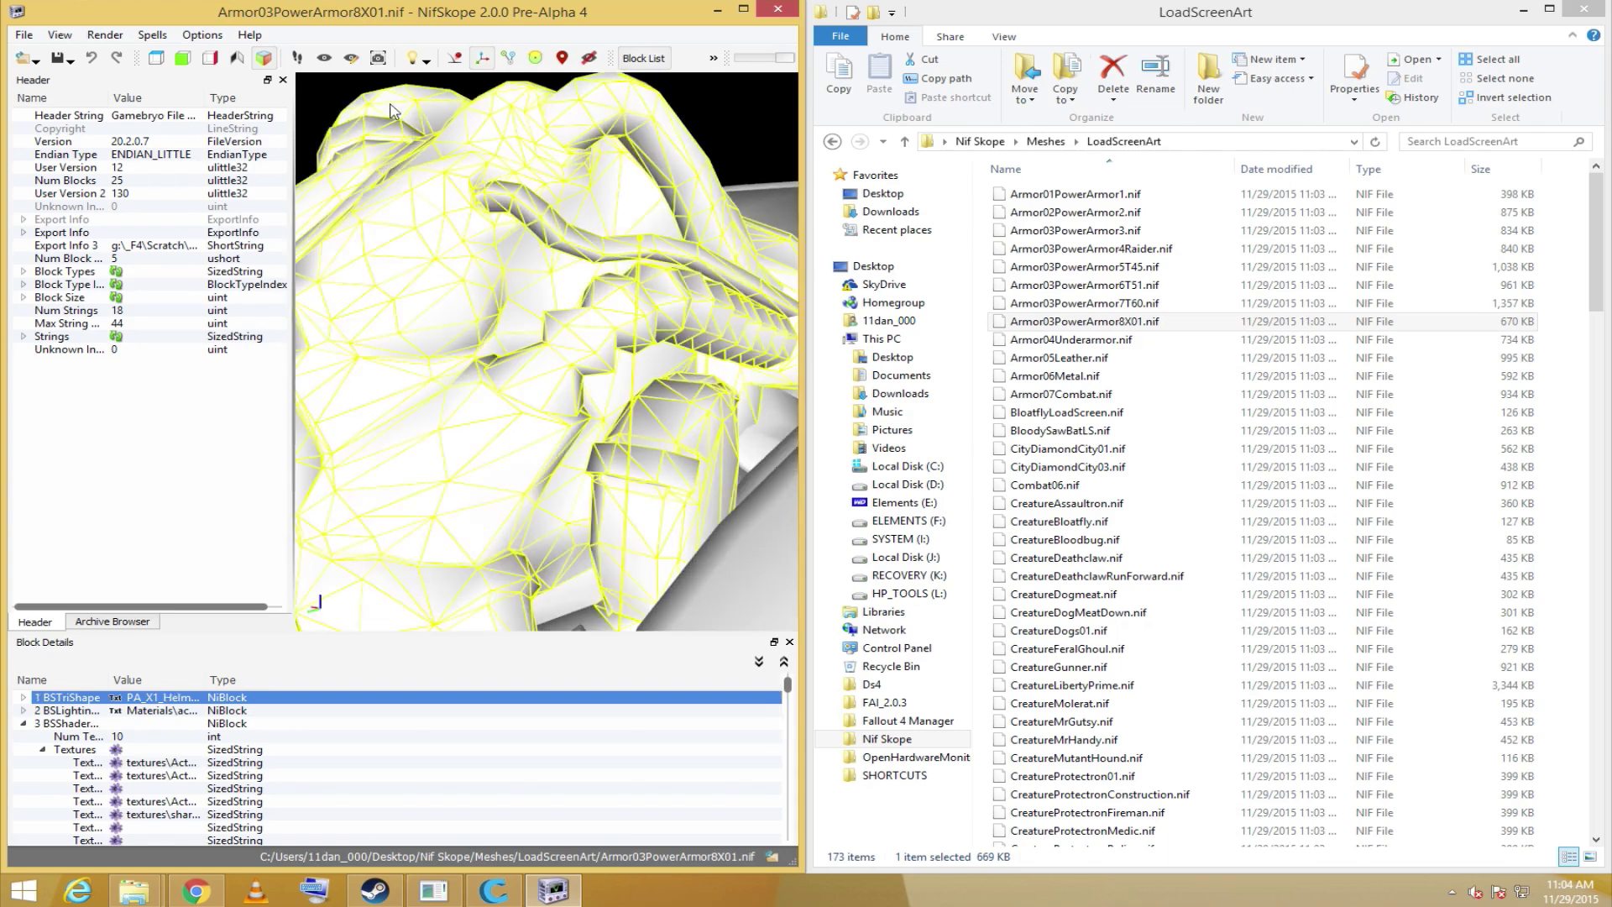
scroll(400, 220, "down", 5)
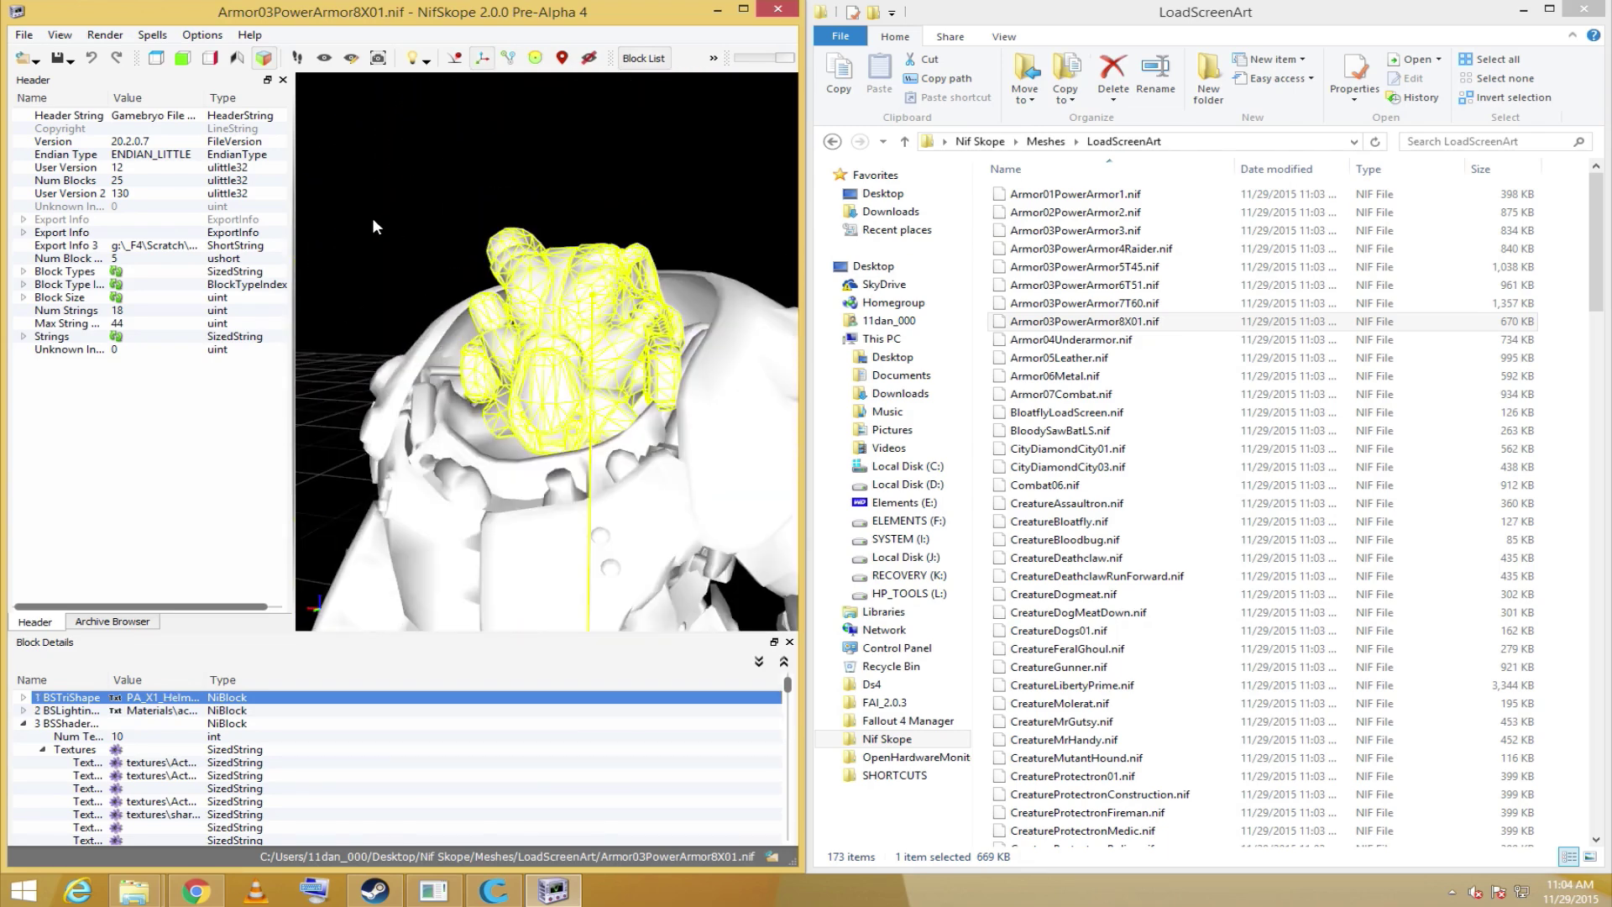
left_click_drag(450, 222, 498, 212)
scroll(506, 230, "down", 5)
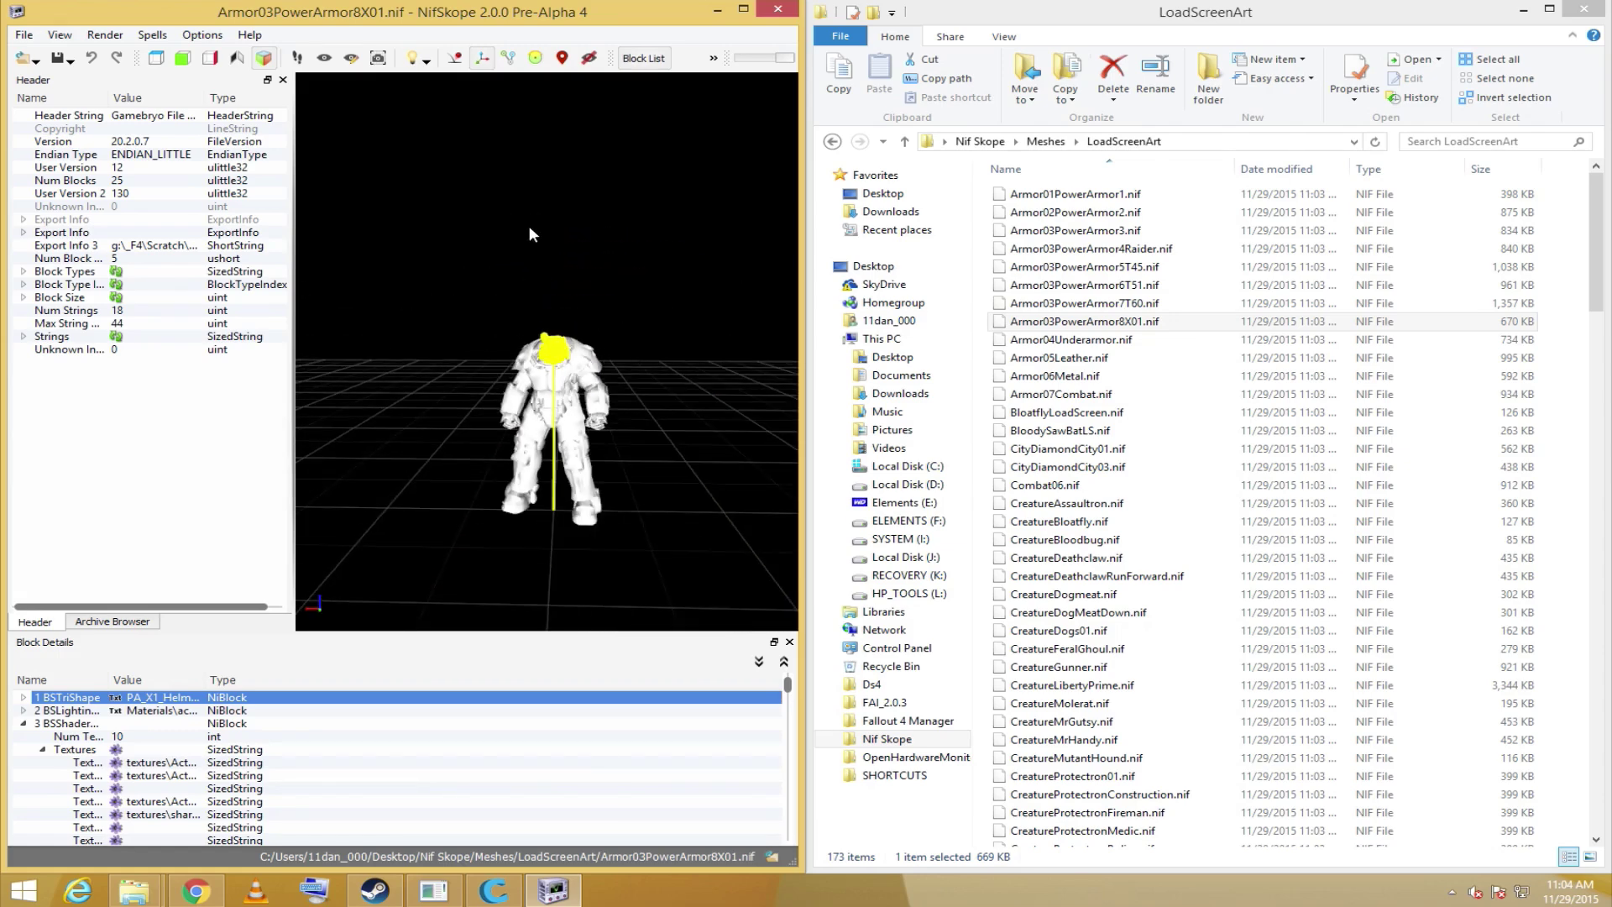
scroll(545, 240, "up", 2)
scroll(588, 249, "down", 2)
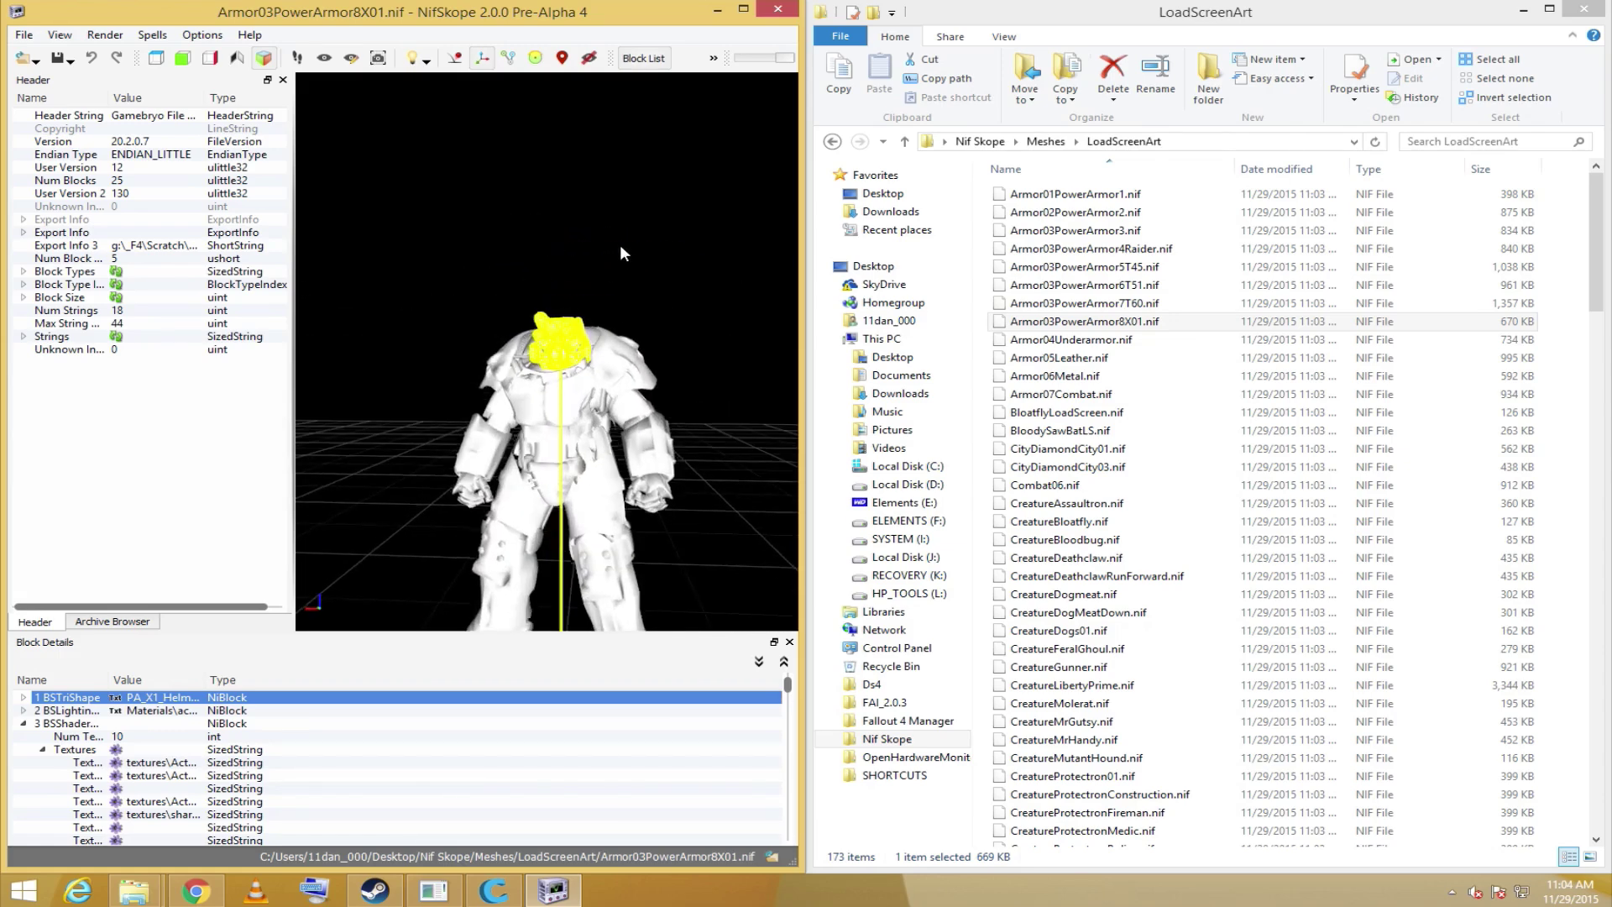
Step: Export the entire power armor scene as an OBJ file named x01 in the Nif Skope folder
left_click(23, 34)
mouse_move(143, 278)
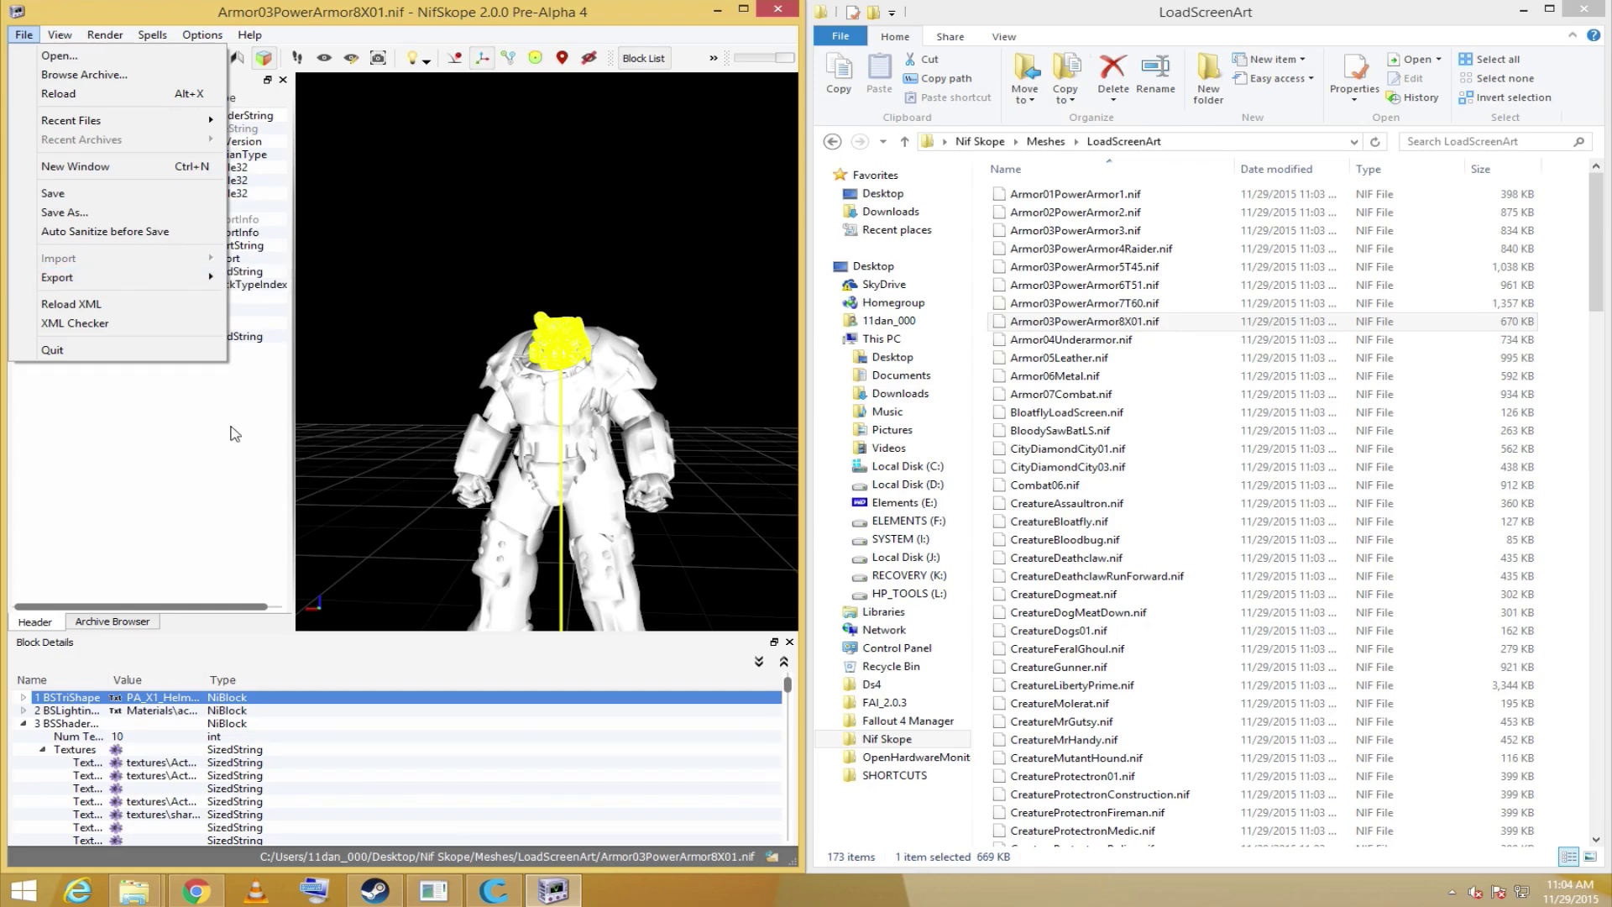
left_click(253, 279)
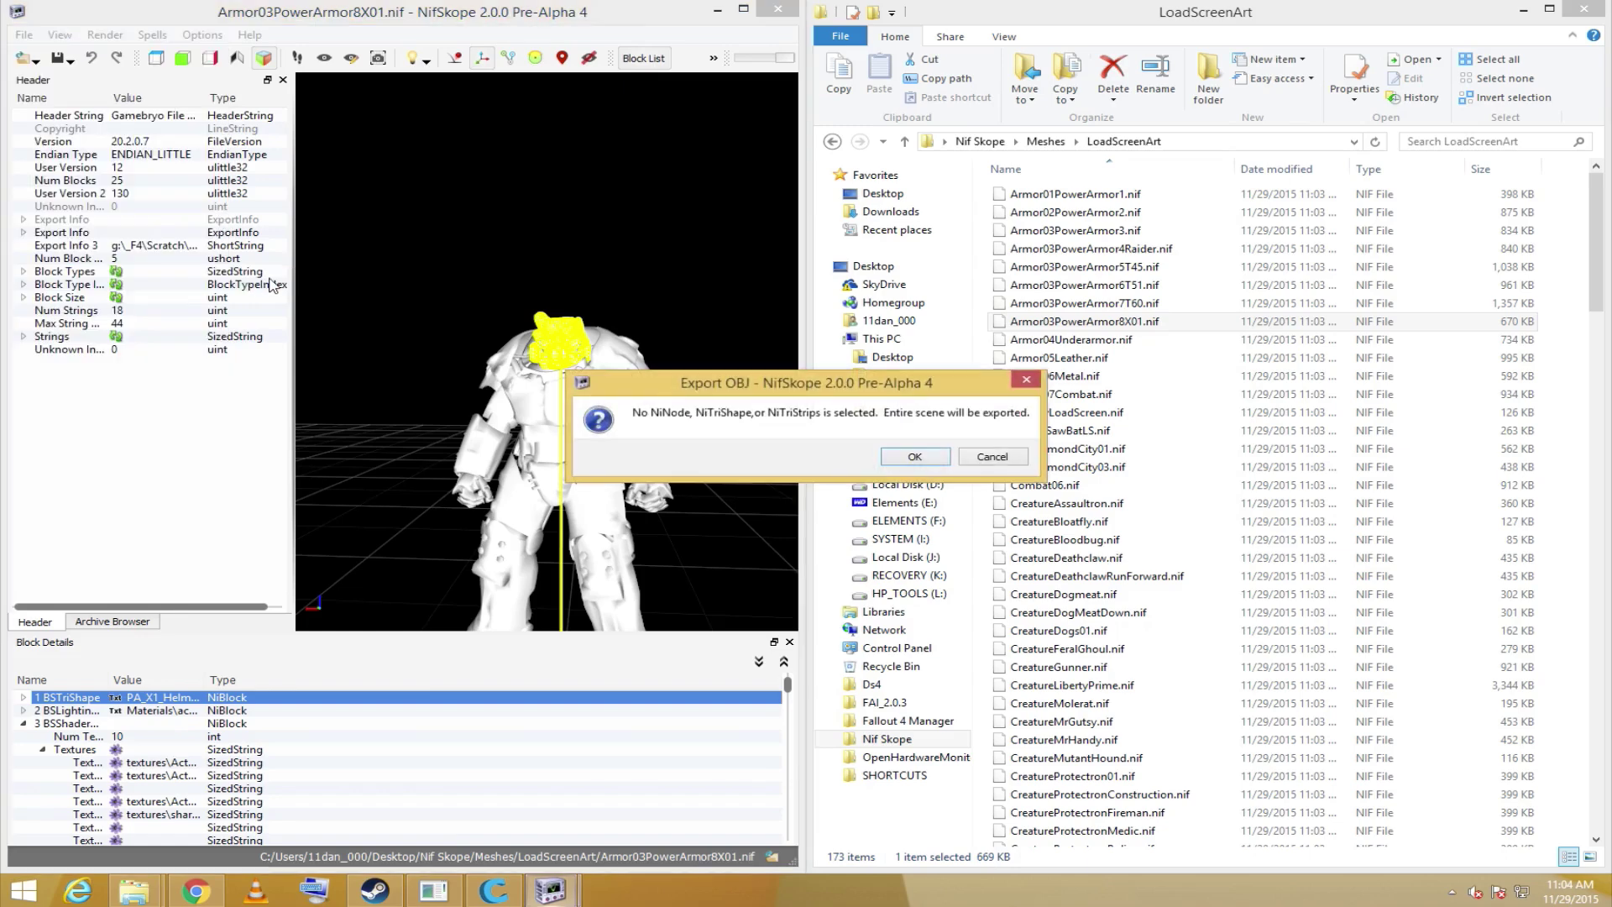
left_click_drag(687, 388, 601, 320)
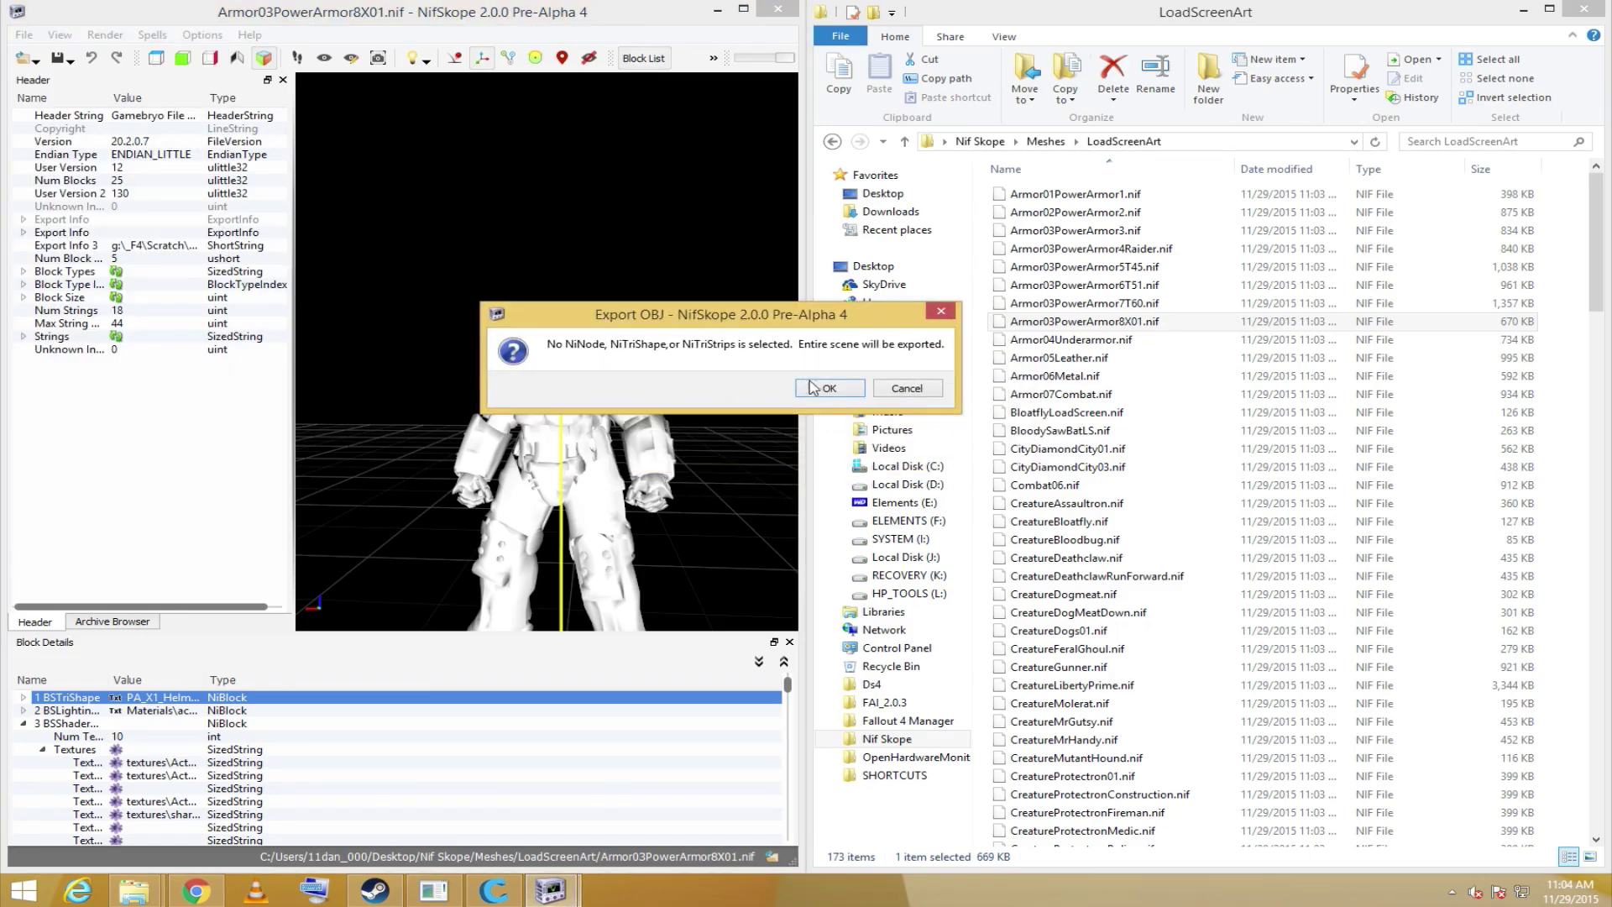
left_click(813, 387)
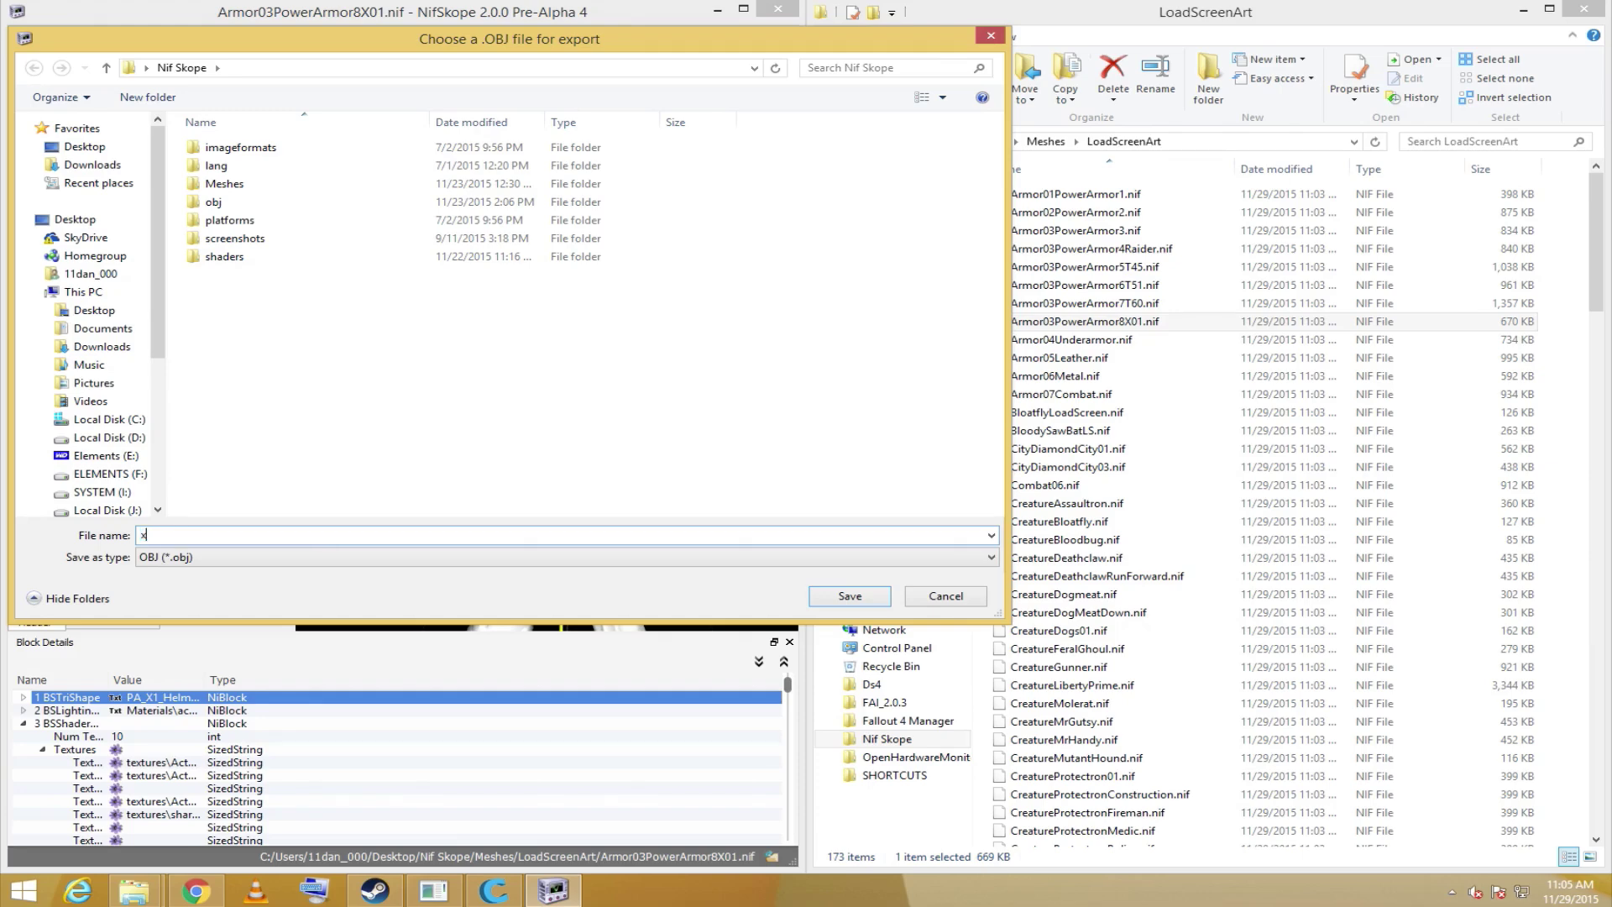
key("Return")
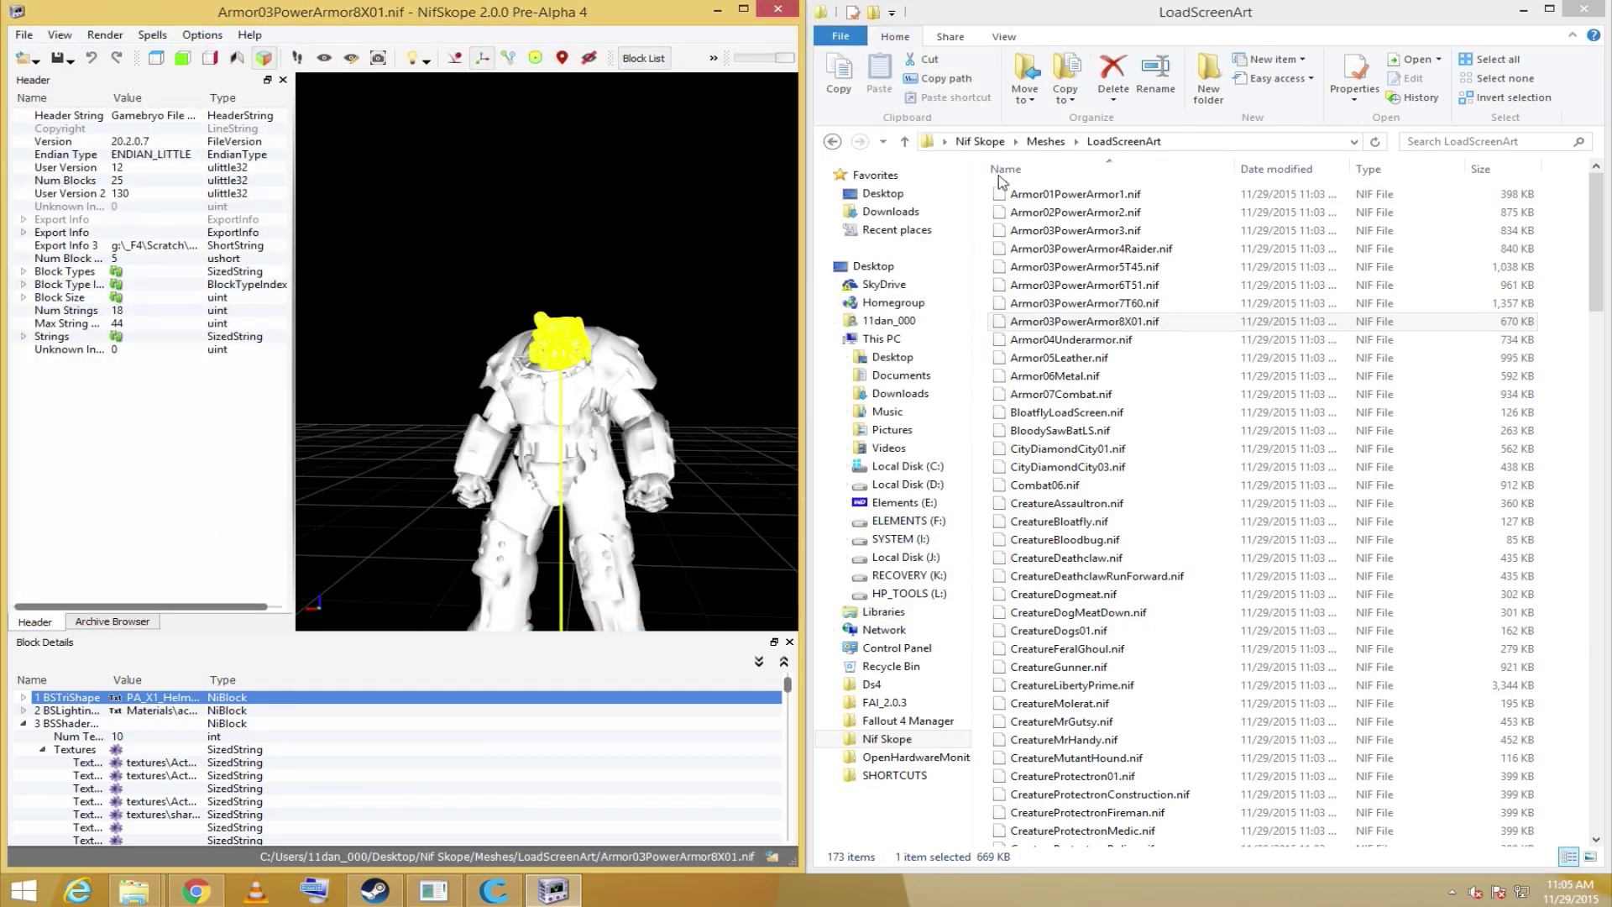
Step: Go to the Nif Skope folder in File Explorer and check the exported x01 OBJ and MTL files
left_click(979, 141)
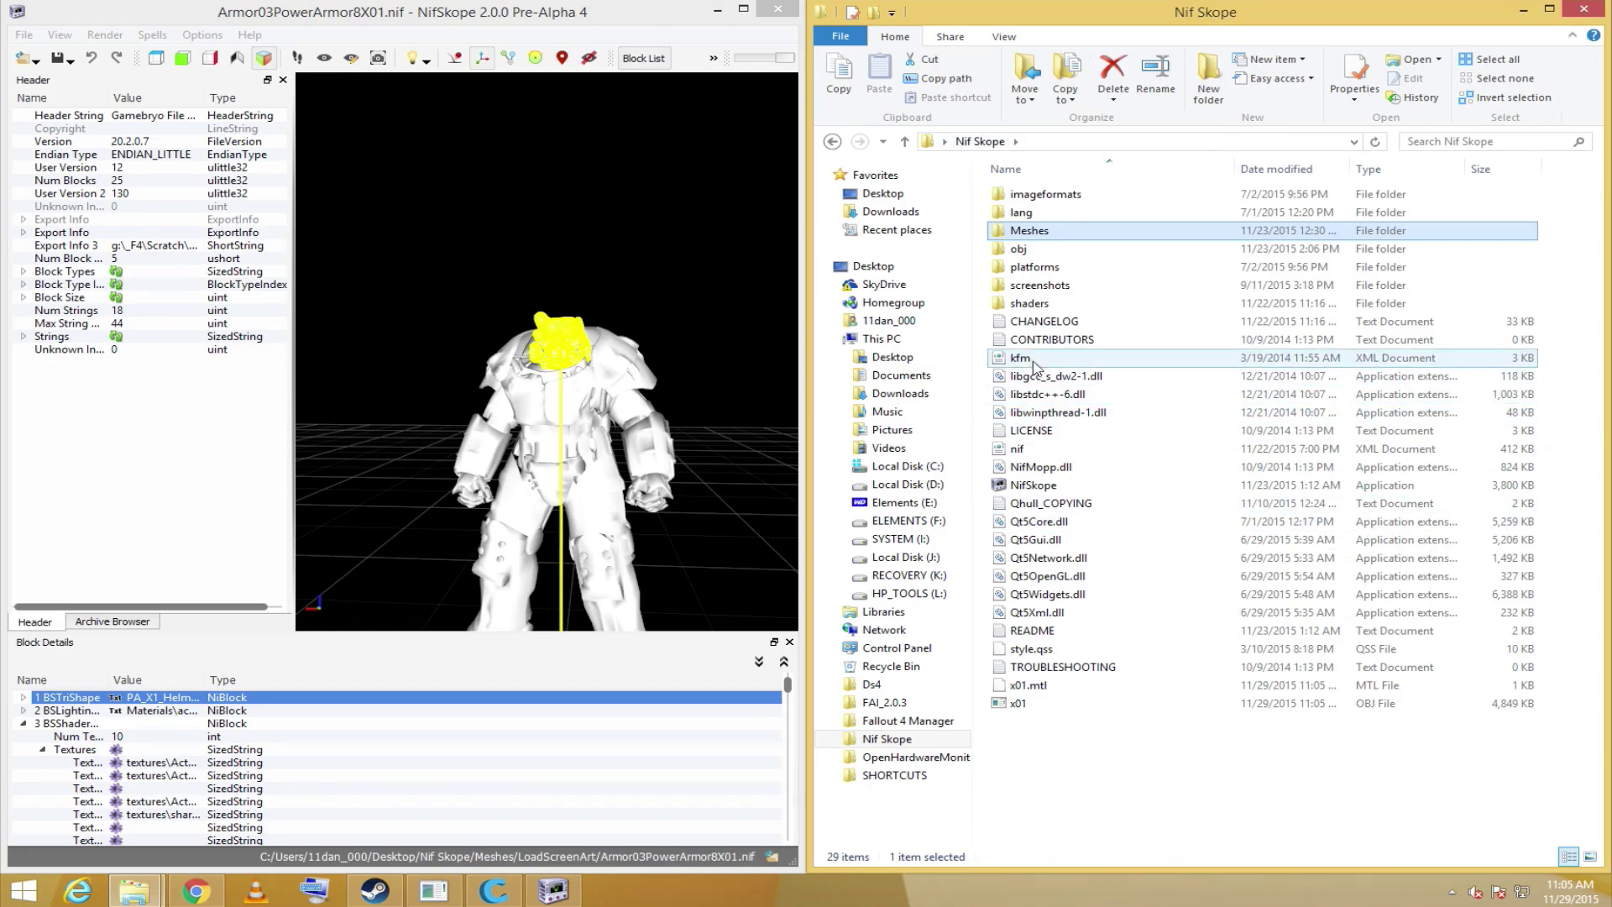
left_click(1165, 781)
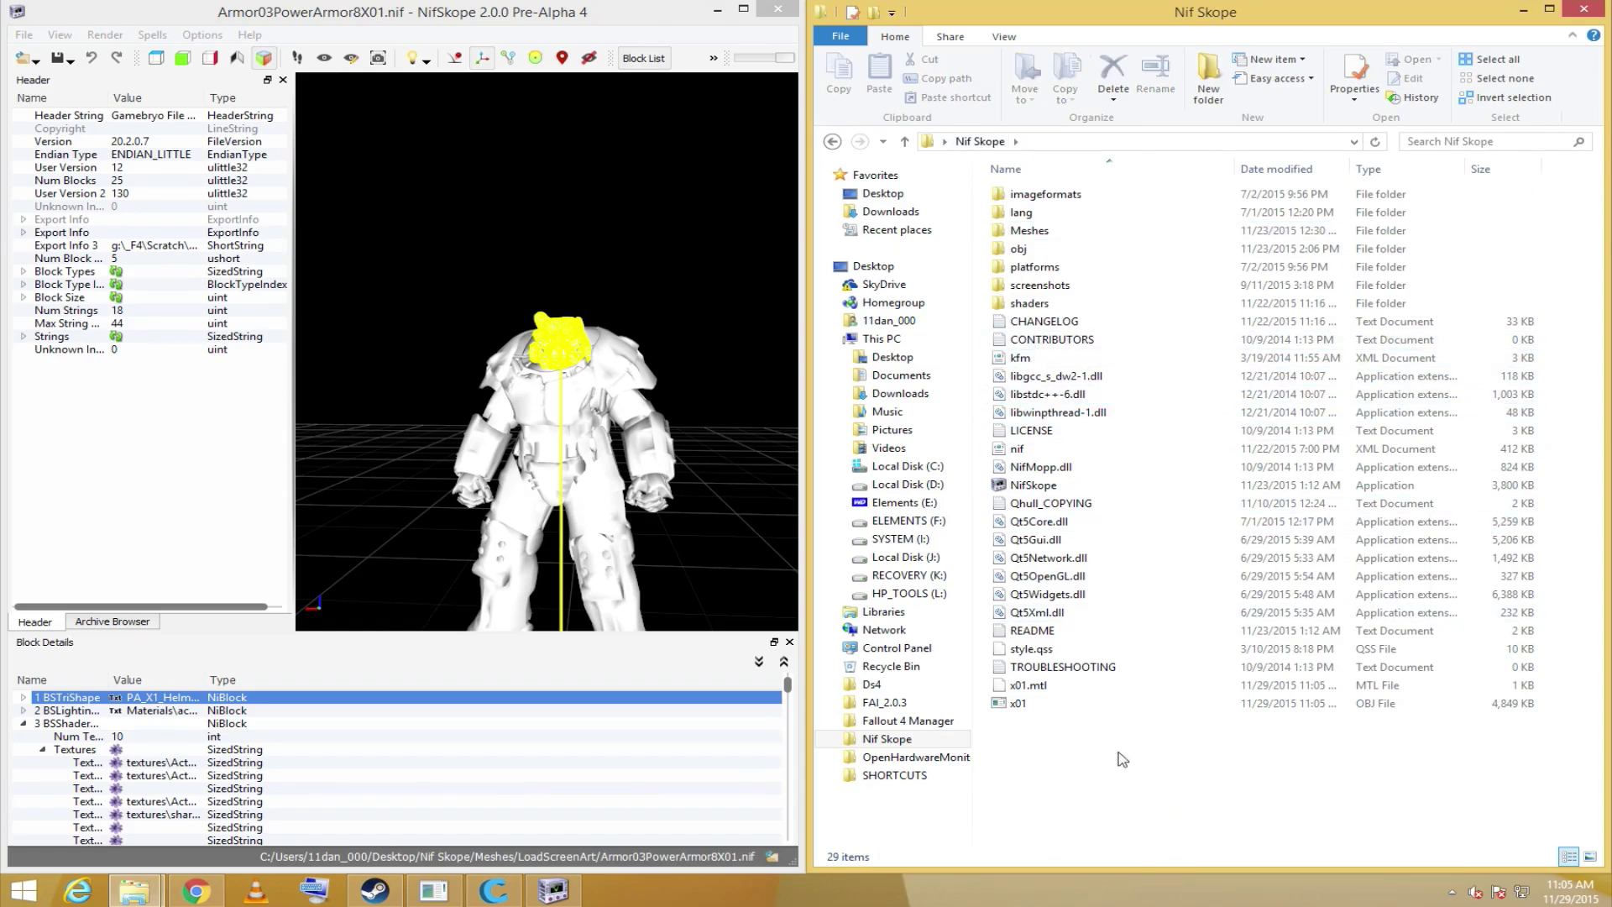
left_click(1028, 692)
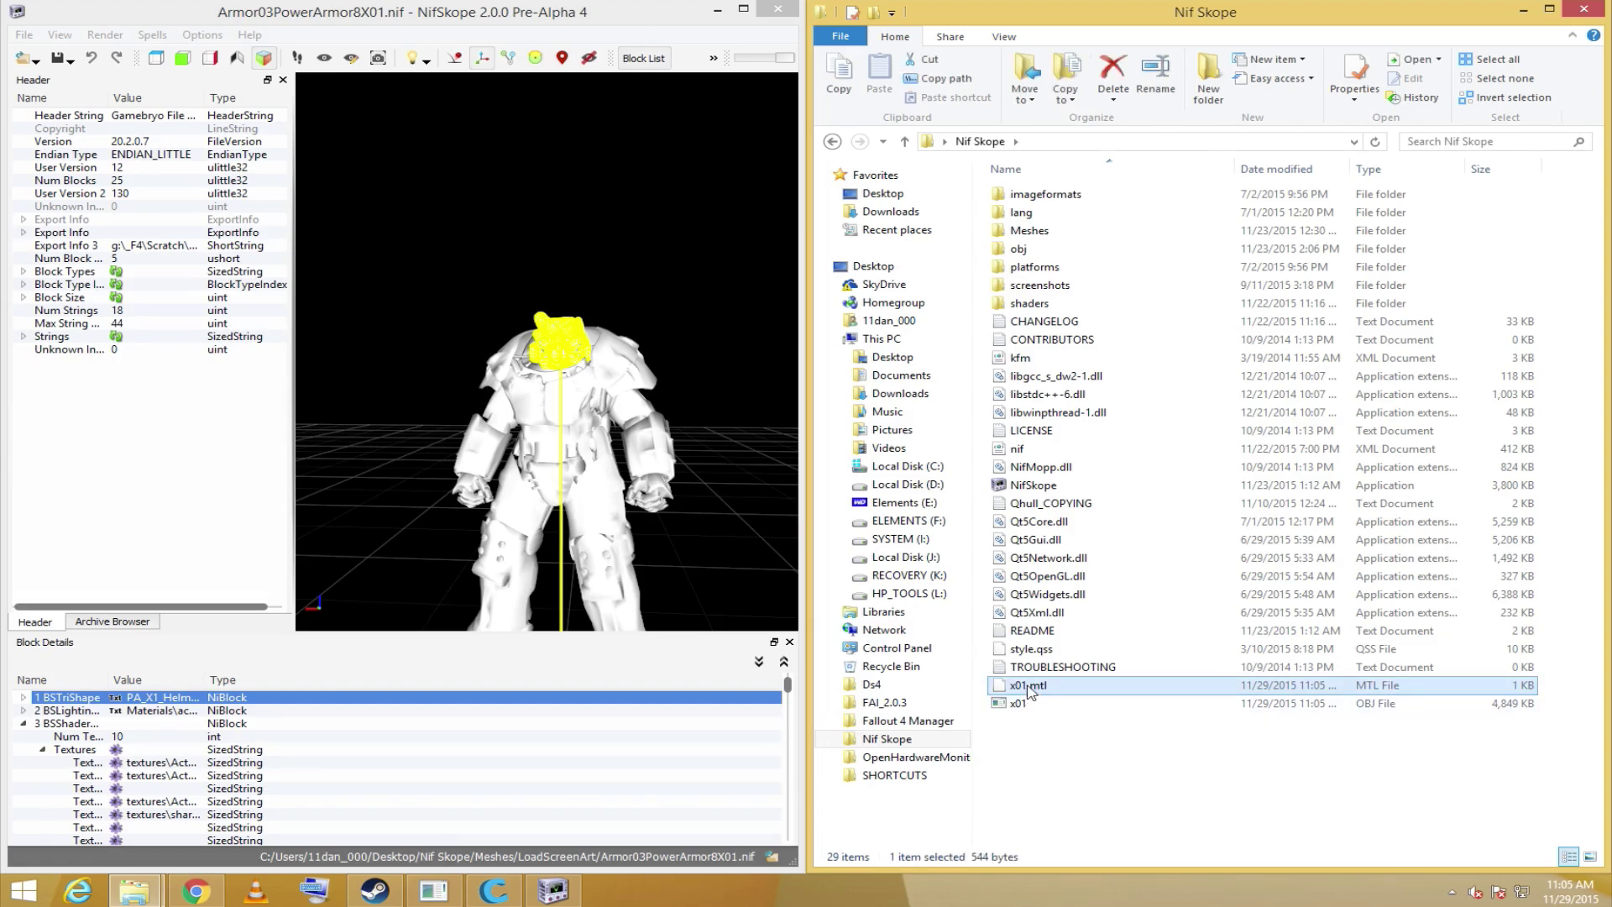
left_click(1088, 773)
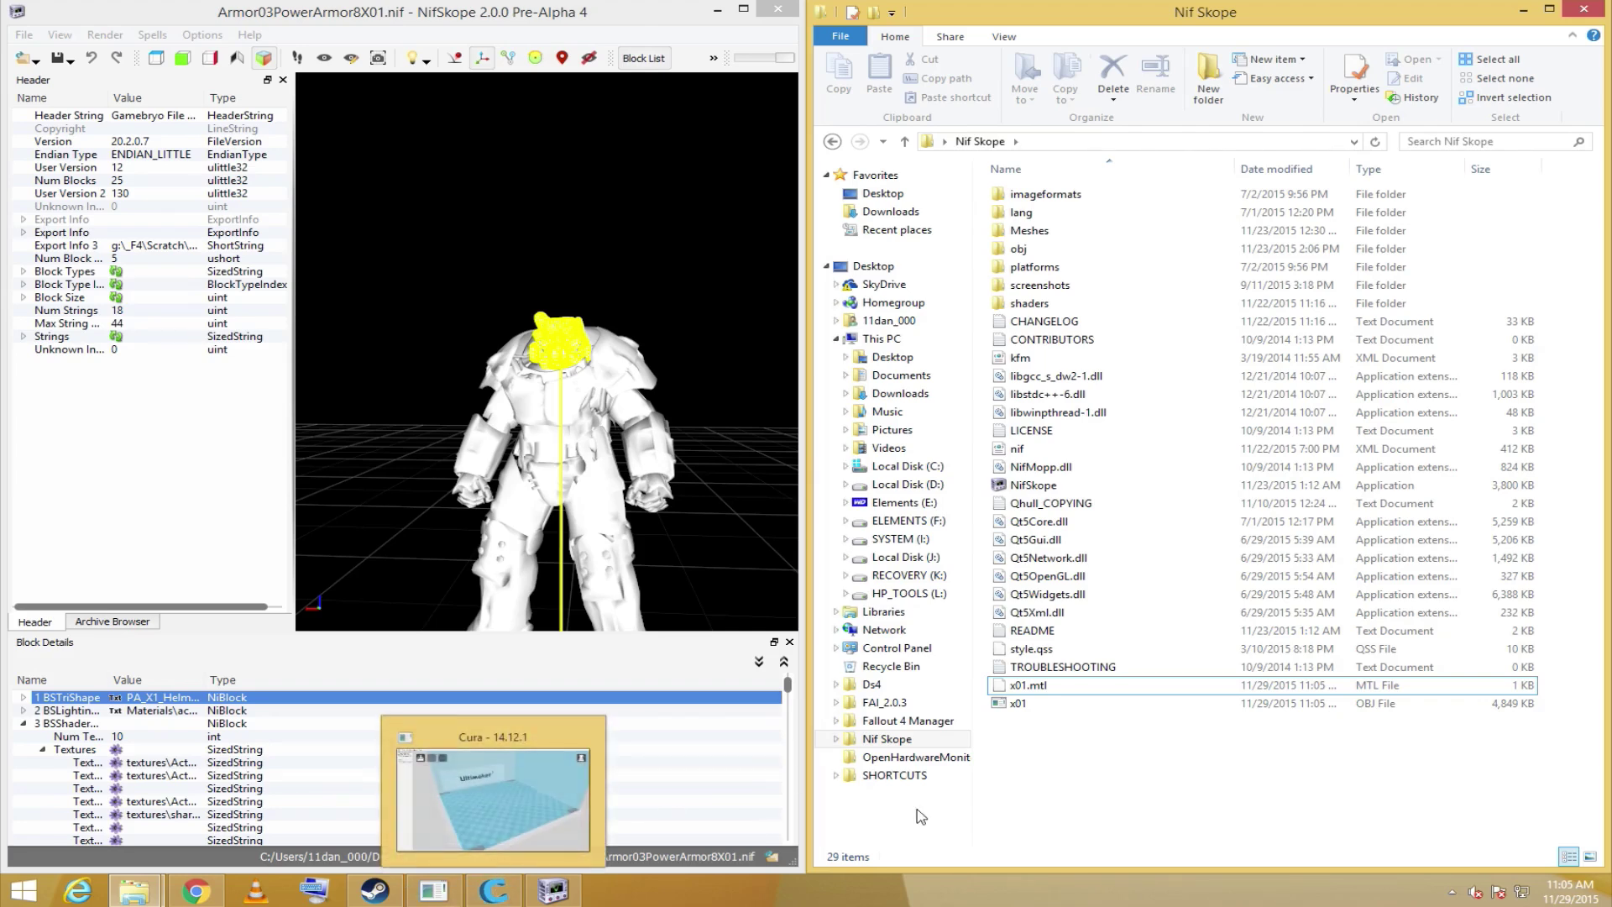
Step: Switch to Cura and load the x01 OBJ file from the Nif Skope folder onto the build platform
left_click(495, 891)
right_click_drag(752, 480, 720, 541)
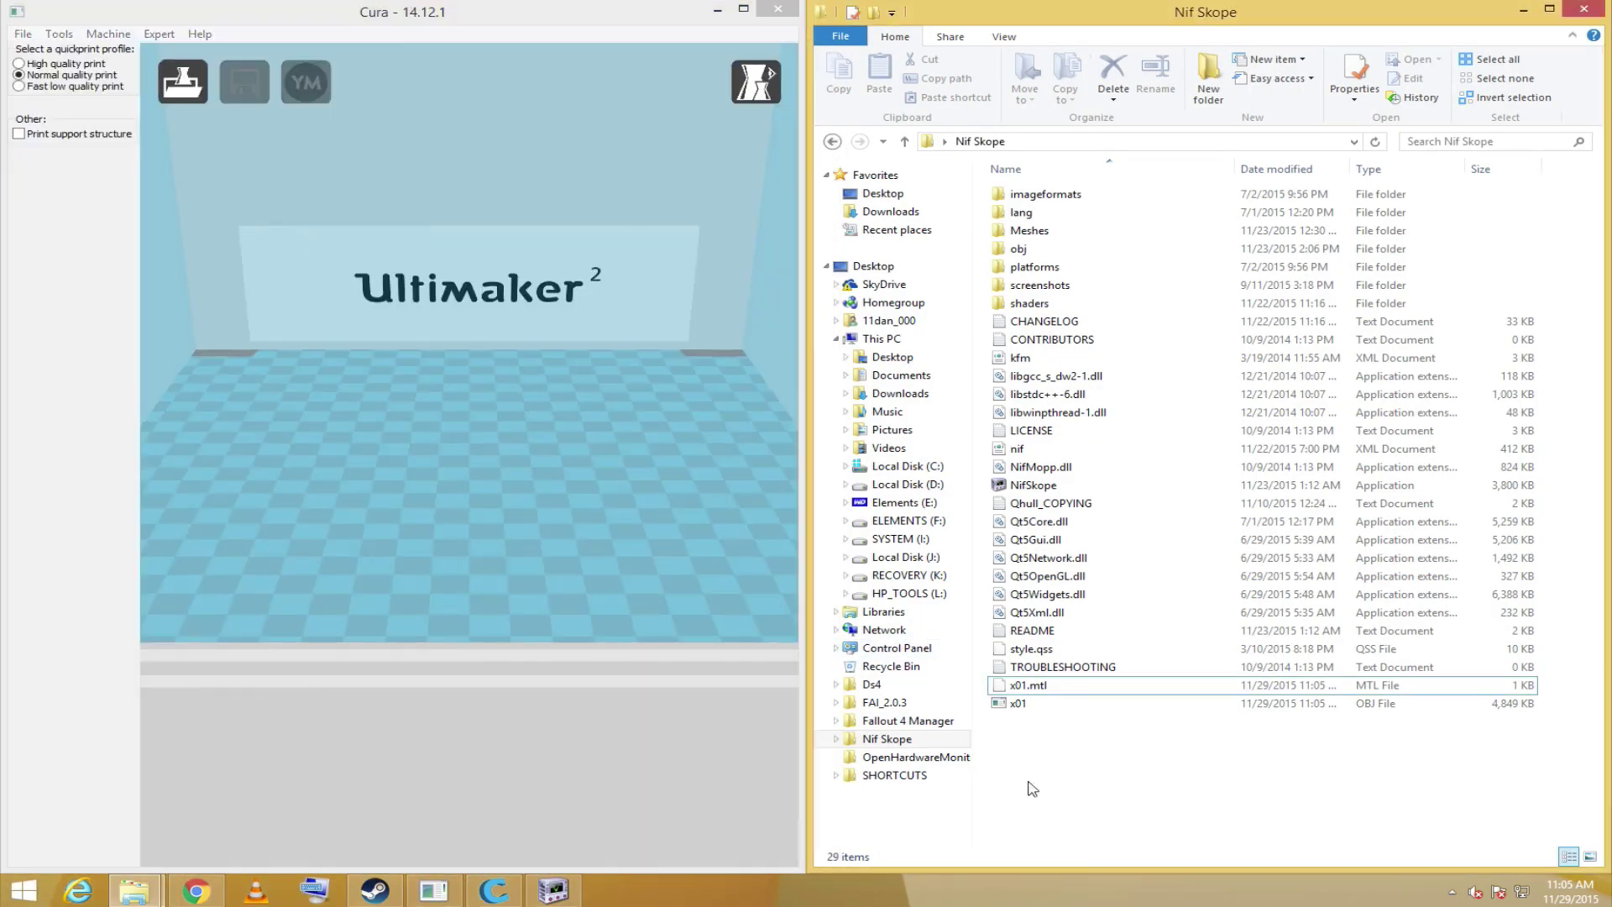
left_click(1021, 704)
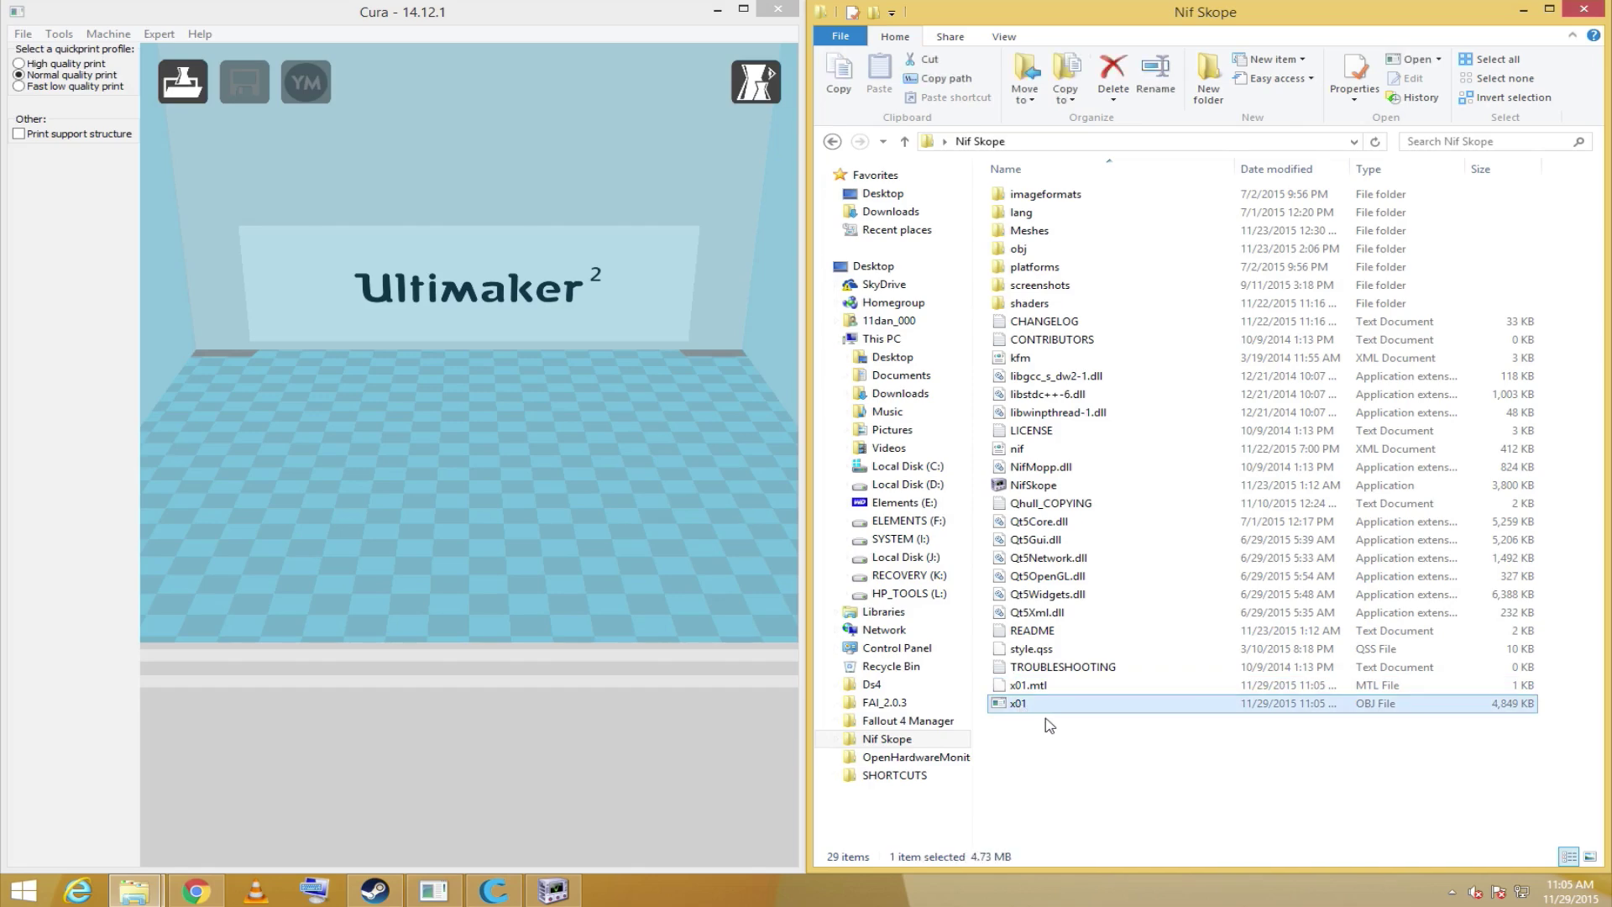
left_click_drag(1030, 716, 650, 482)
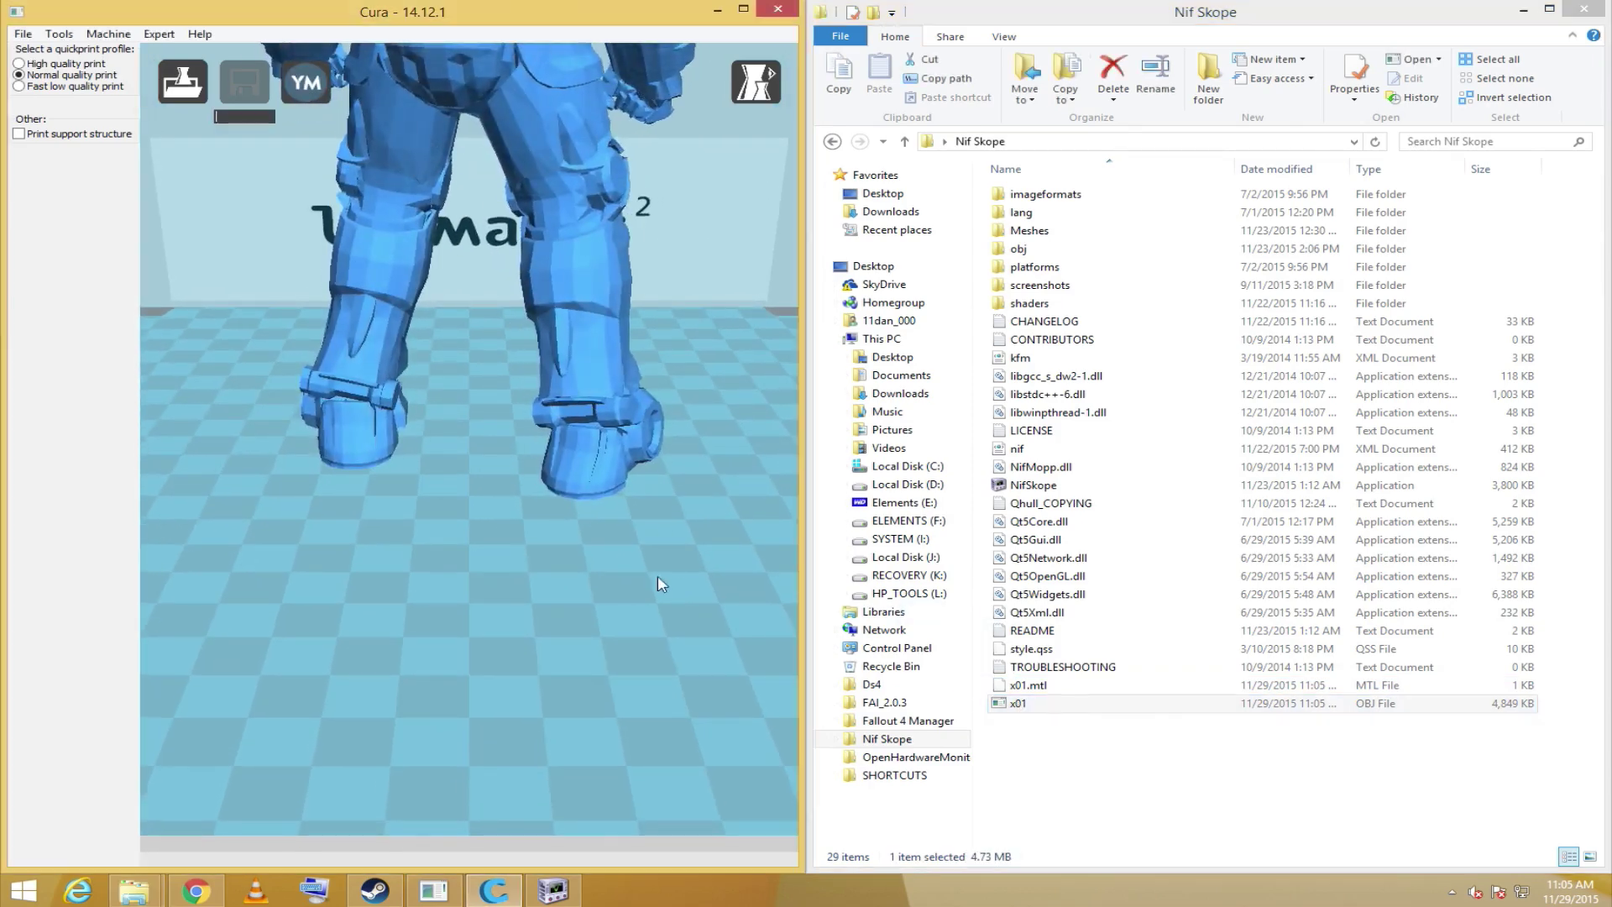
Step: Set the quickprint profile to Fast low quality print for the power armor model
right_click_drag(690, 516, 666, 740)
scroll(682, 453, "up", 3)
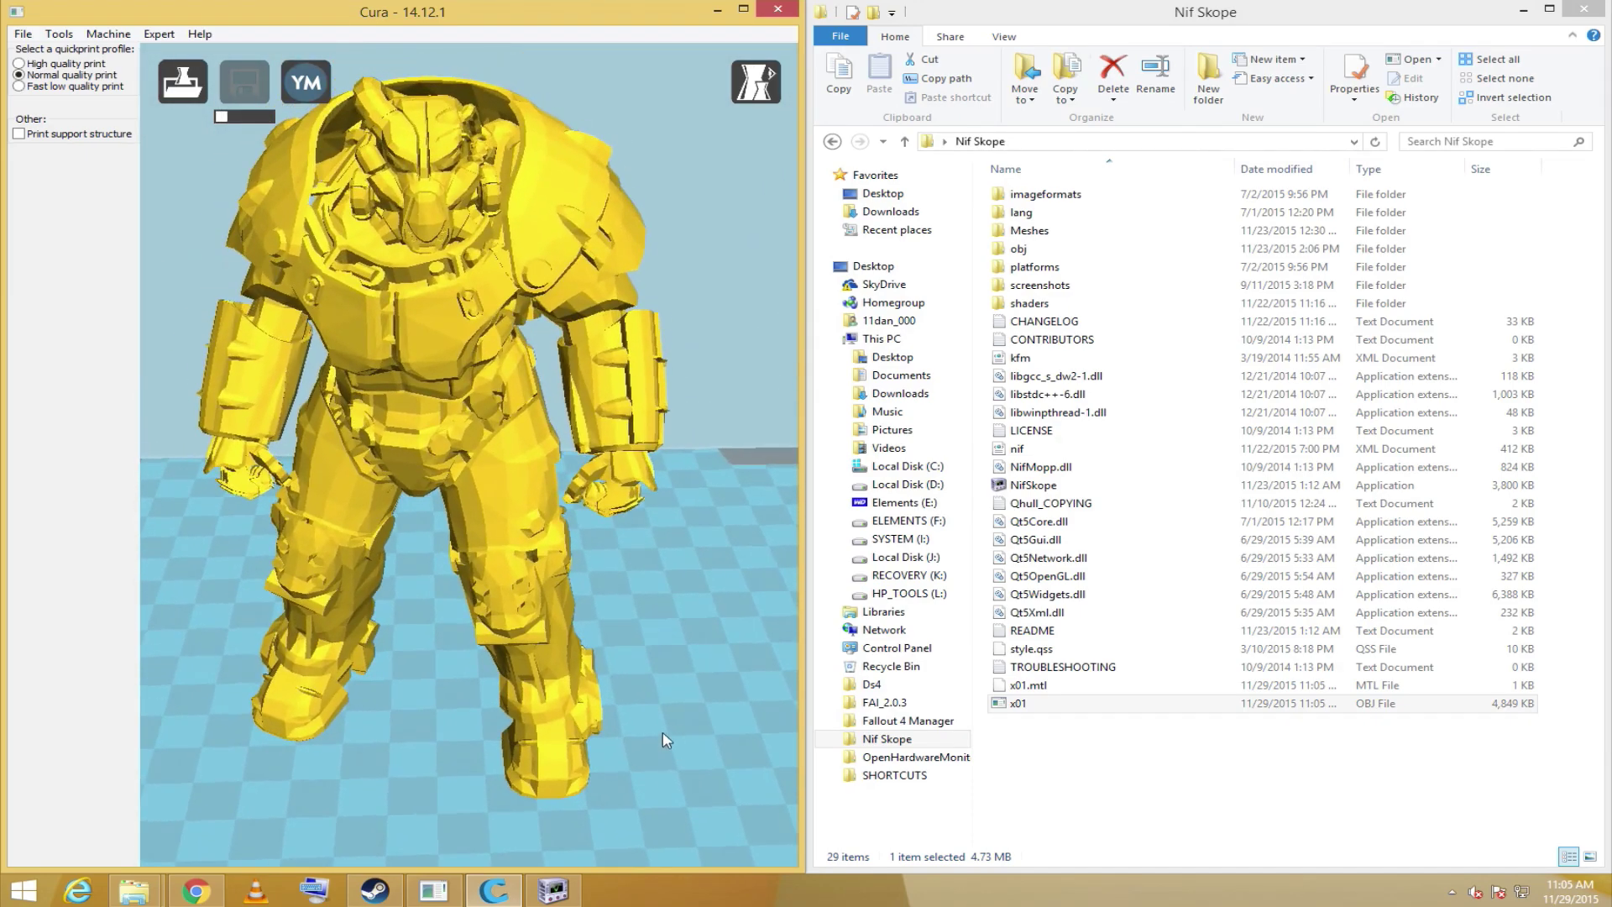
scroll(672, 685, "up", 5)
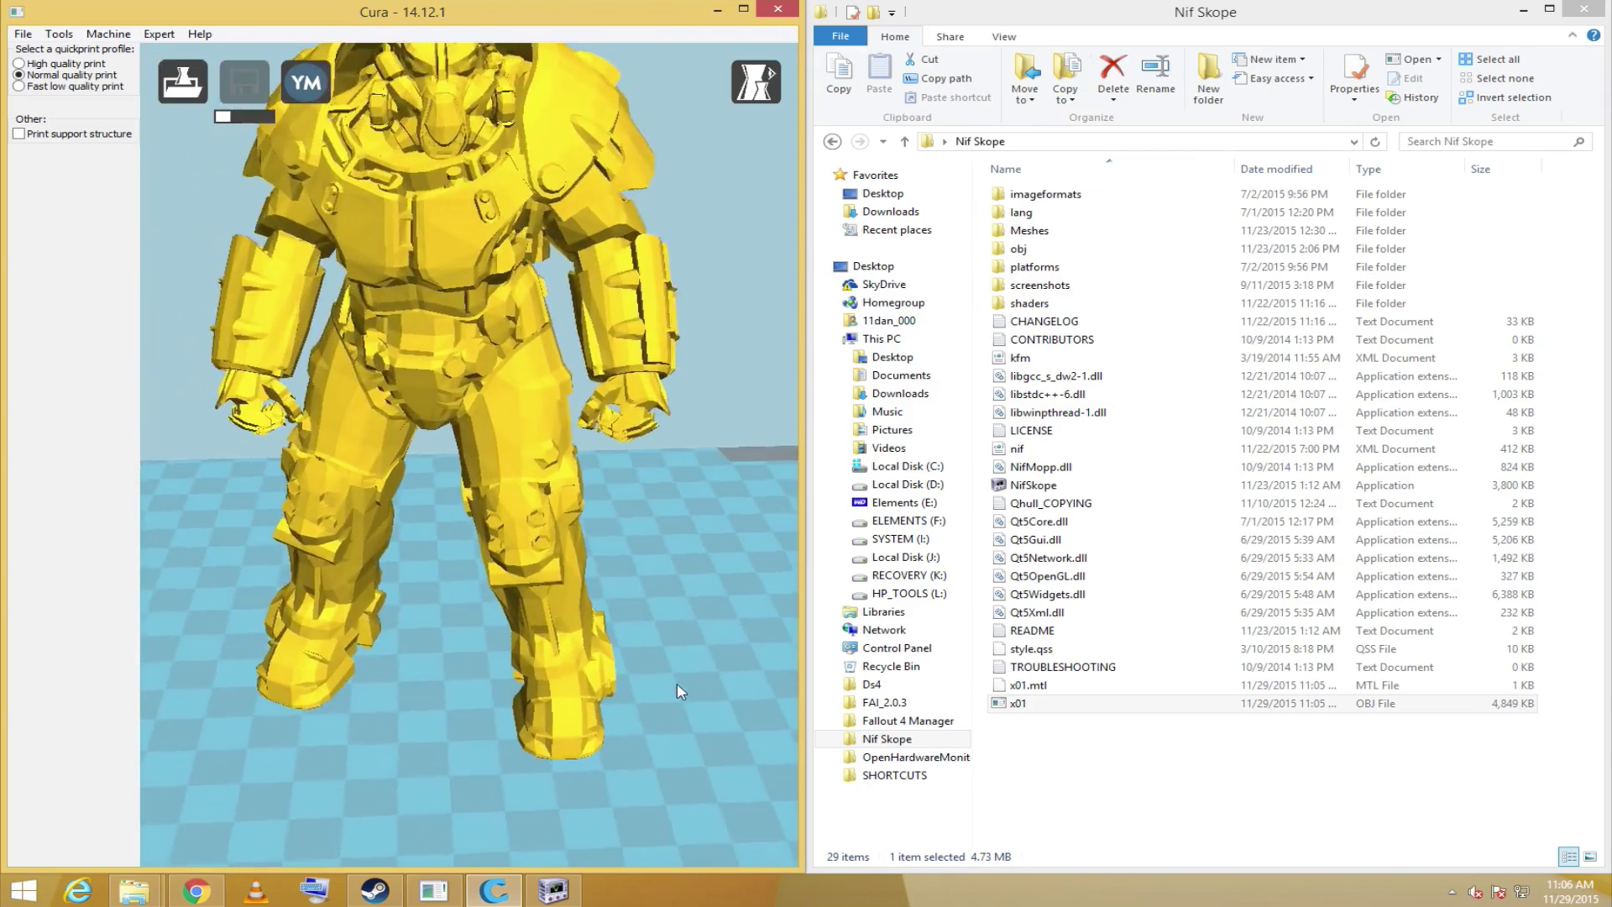
left_click(57, 86)
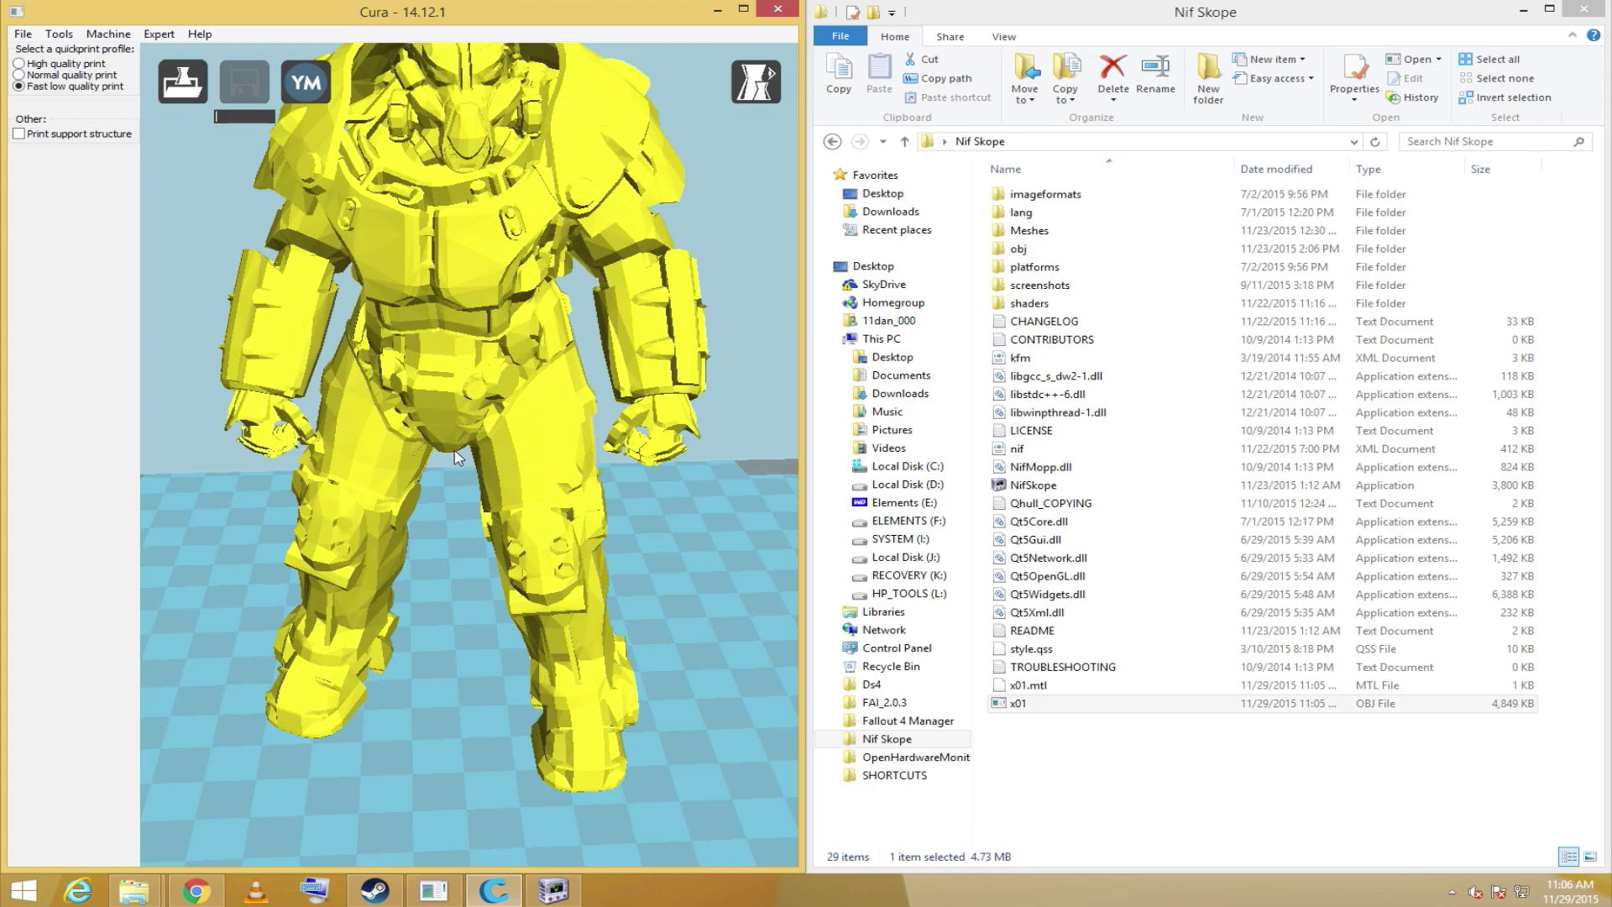
Step: Scale the power armor model down uniformly to about 32.1 × 22.4 × 60.4 mm
scroll(684, 531, "down", 5)
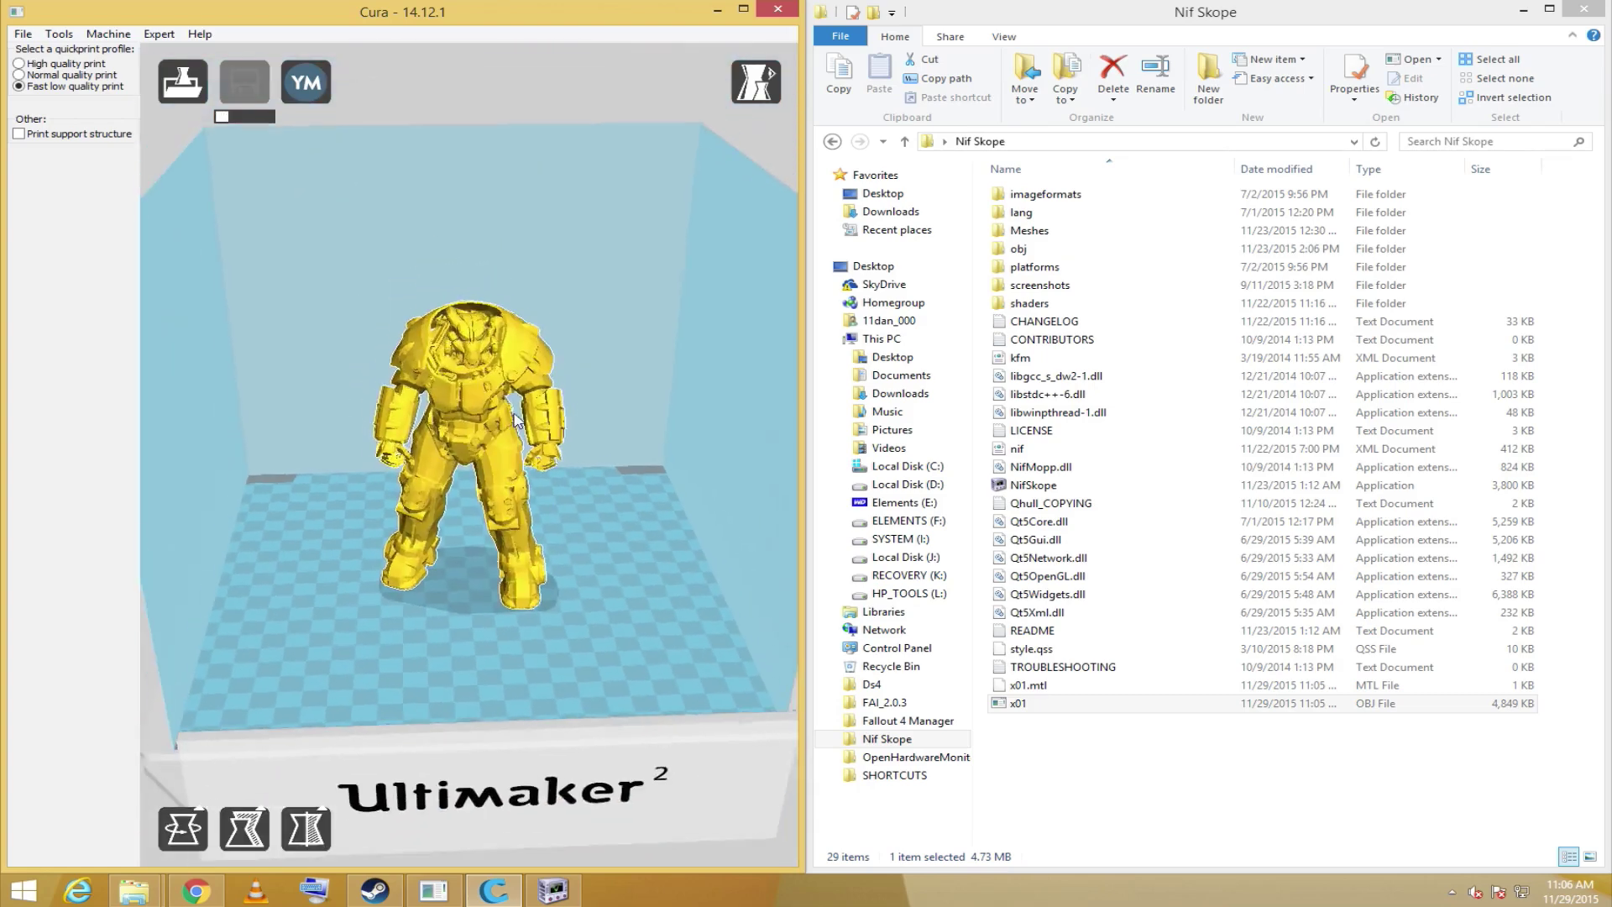
left_click(517, 420)
left_click(244, 827)
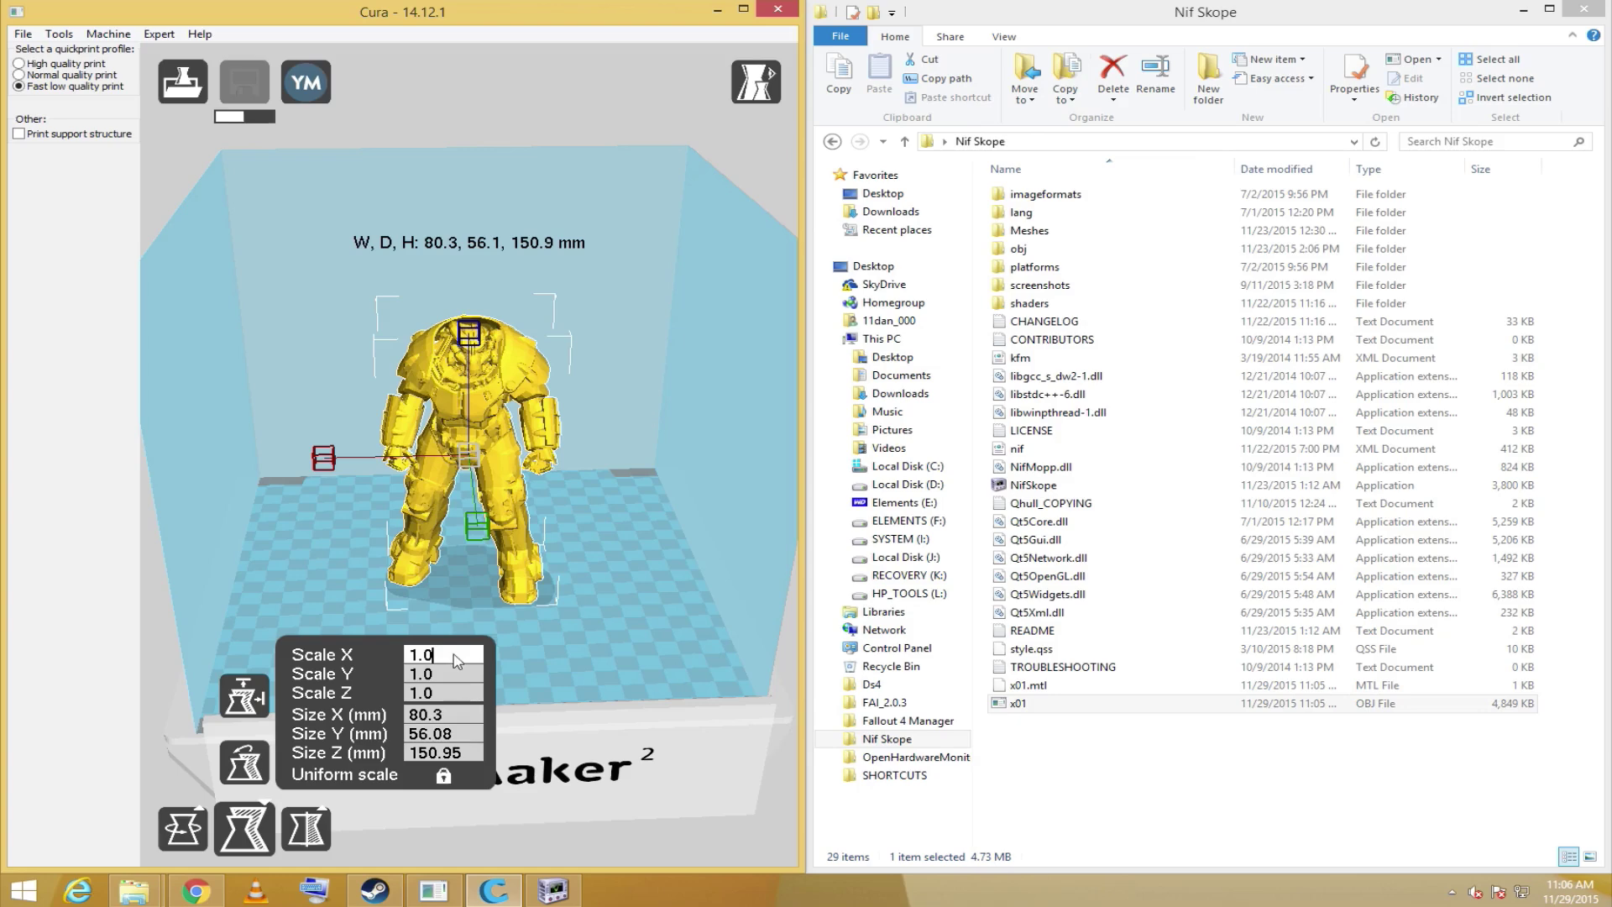
left_click_drag(324, 458, 411, 472)
scroll(417, 501, "up", 4)
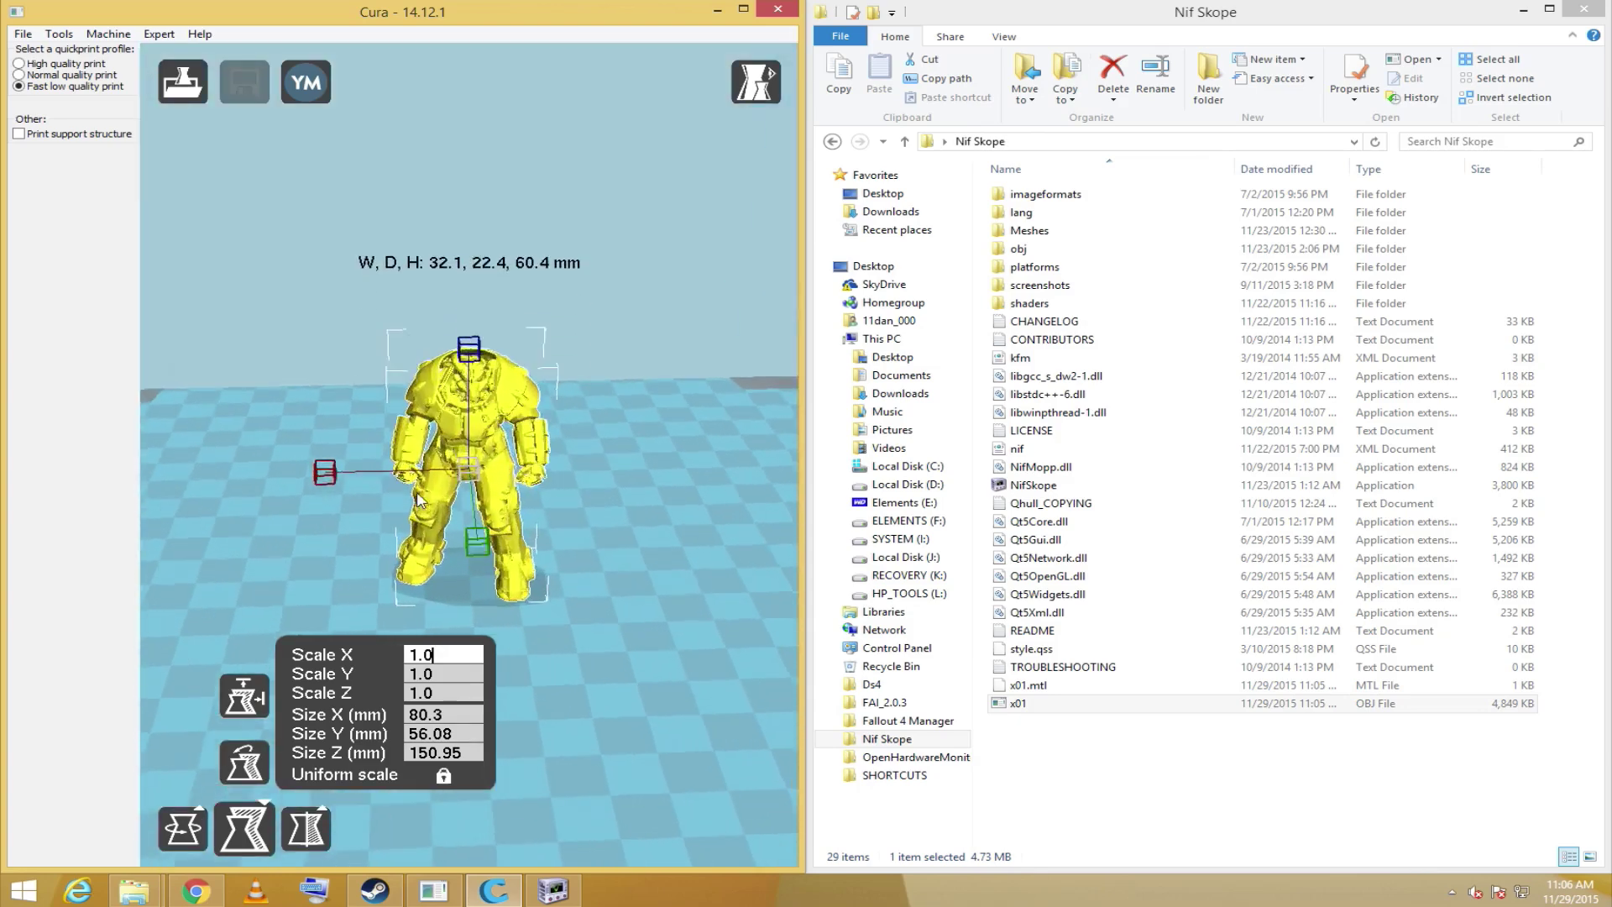
left_click(677, 541)
scroll(639, 547, "up", 3)
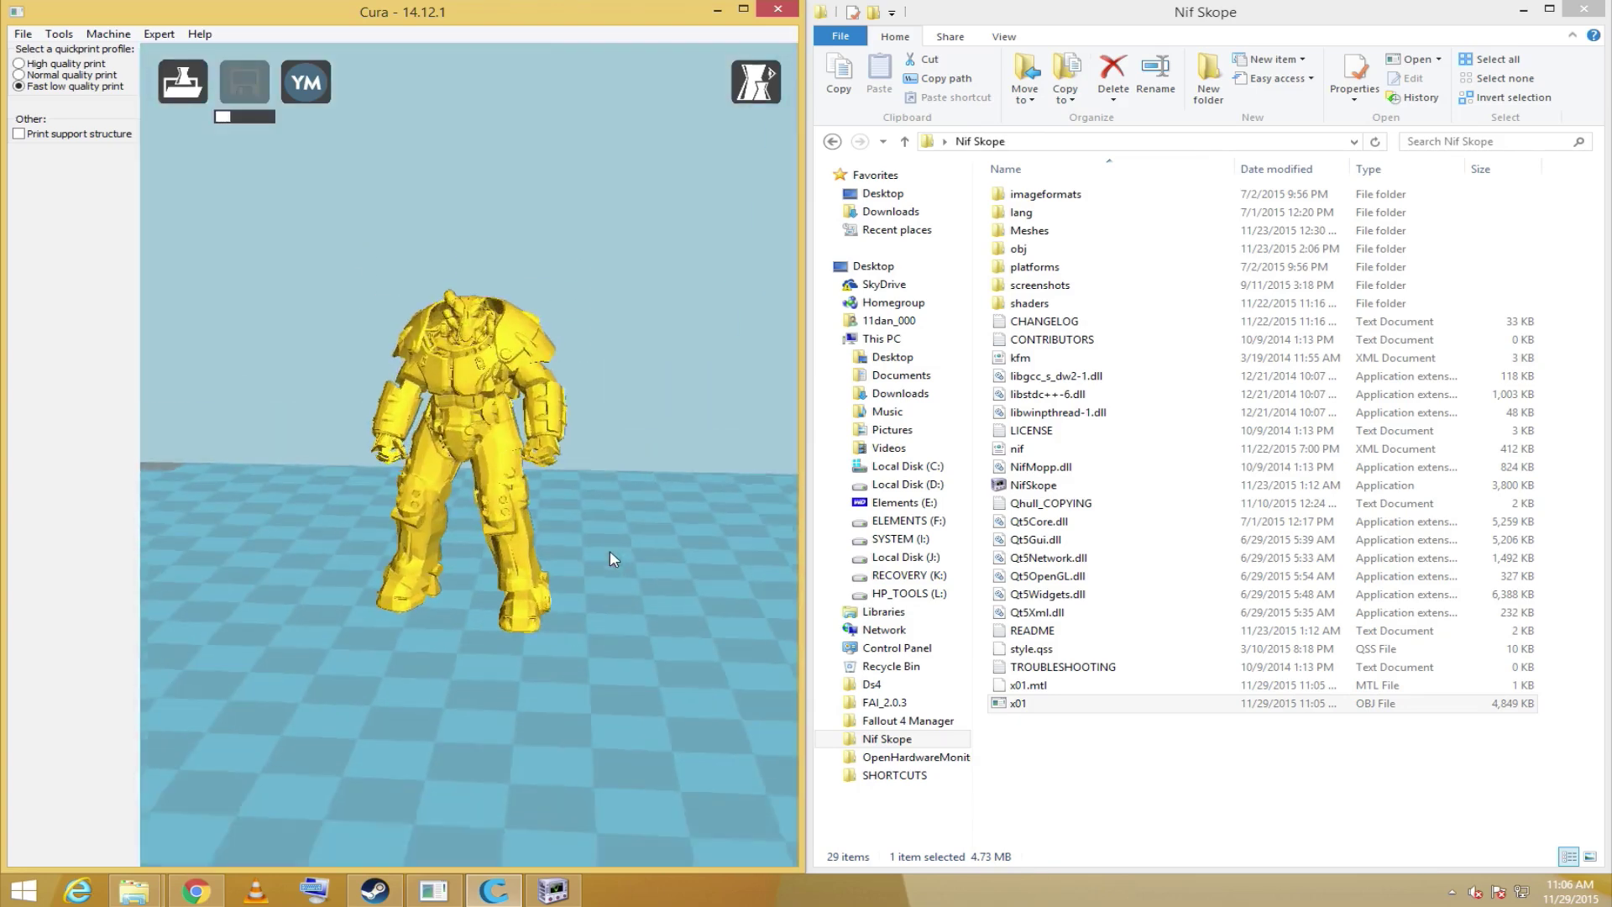
Step: Show the sliced power armor's toolpath in the layer view
scroll(622, 537, "up", 2)
right_click_drag(639, 520, 743, 238)
scroll(509, 491, "down", 2)
scroll(520, 502, "up", 3)
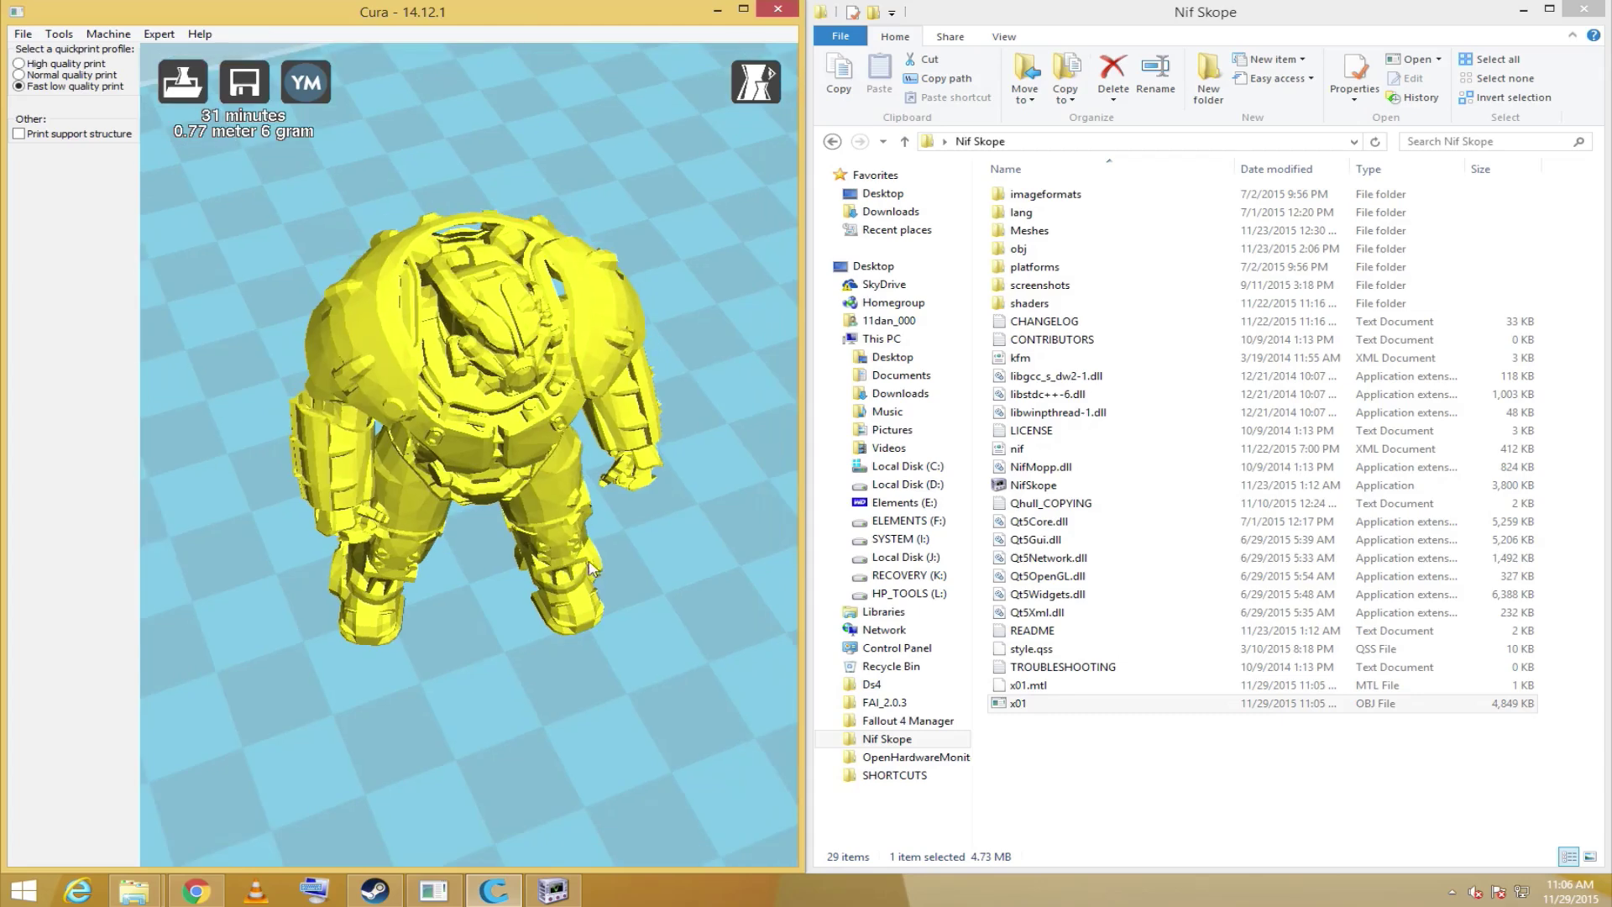
left_click(757, 100)
left_click(778, 240)
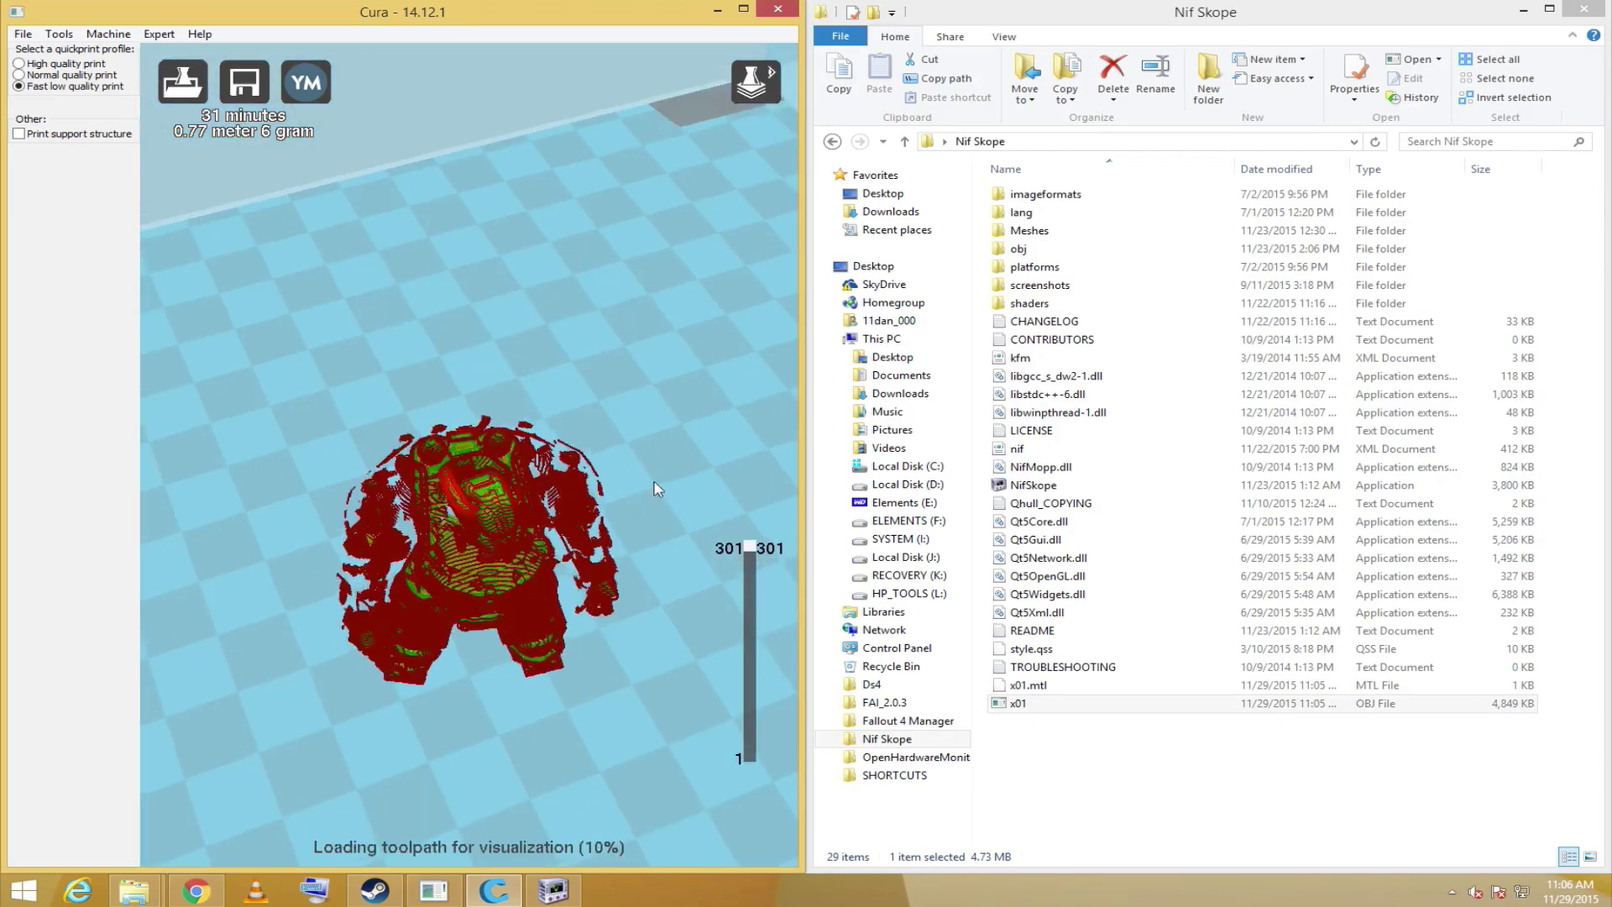
Step: Examine the power armor's toolpath cut off at layer 192 and at a somewhat higher layer
right_click_drag(658, 489, 758, 522)
left_click_drag(750, 548, 753, 628)
scroll(646, 389, "up", 6)
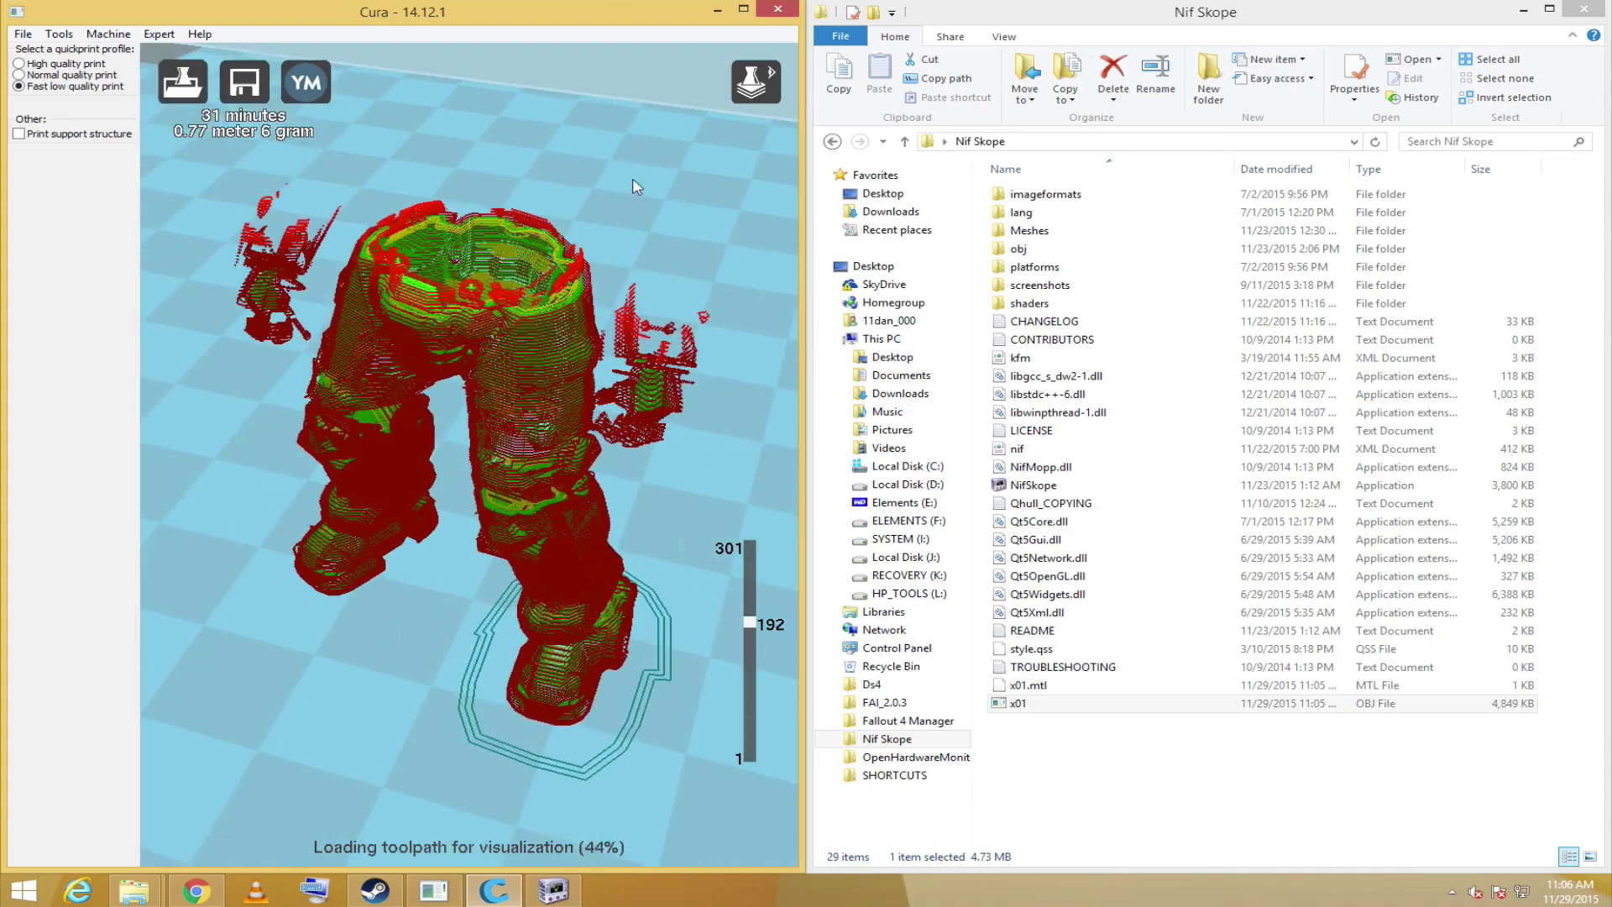
scroll(643, 215, "down", 2)
scroll(684, 450, "up", 4)
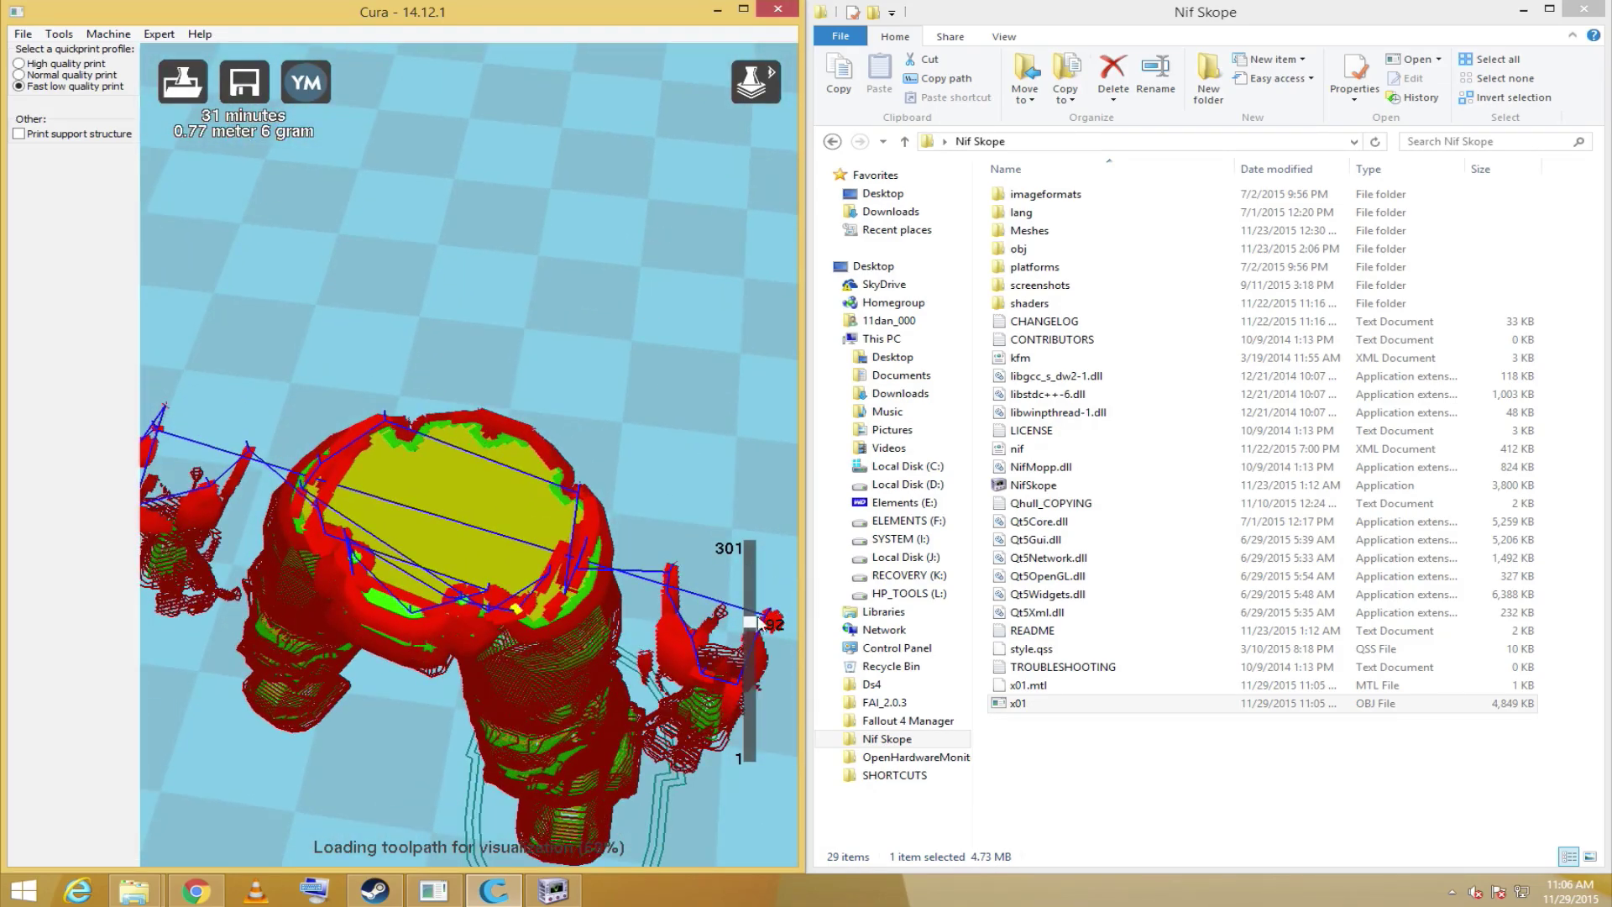
left_click_drag(754, 623, 755, 593)
scroll(754, 612, "down", 3)
scroll(684, 310, "down", 3)
Step: Return from the layer view to the solid model view and look over the whole power armor
left_click(756, 82)
left_click(758, 136)
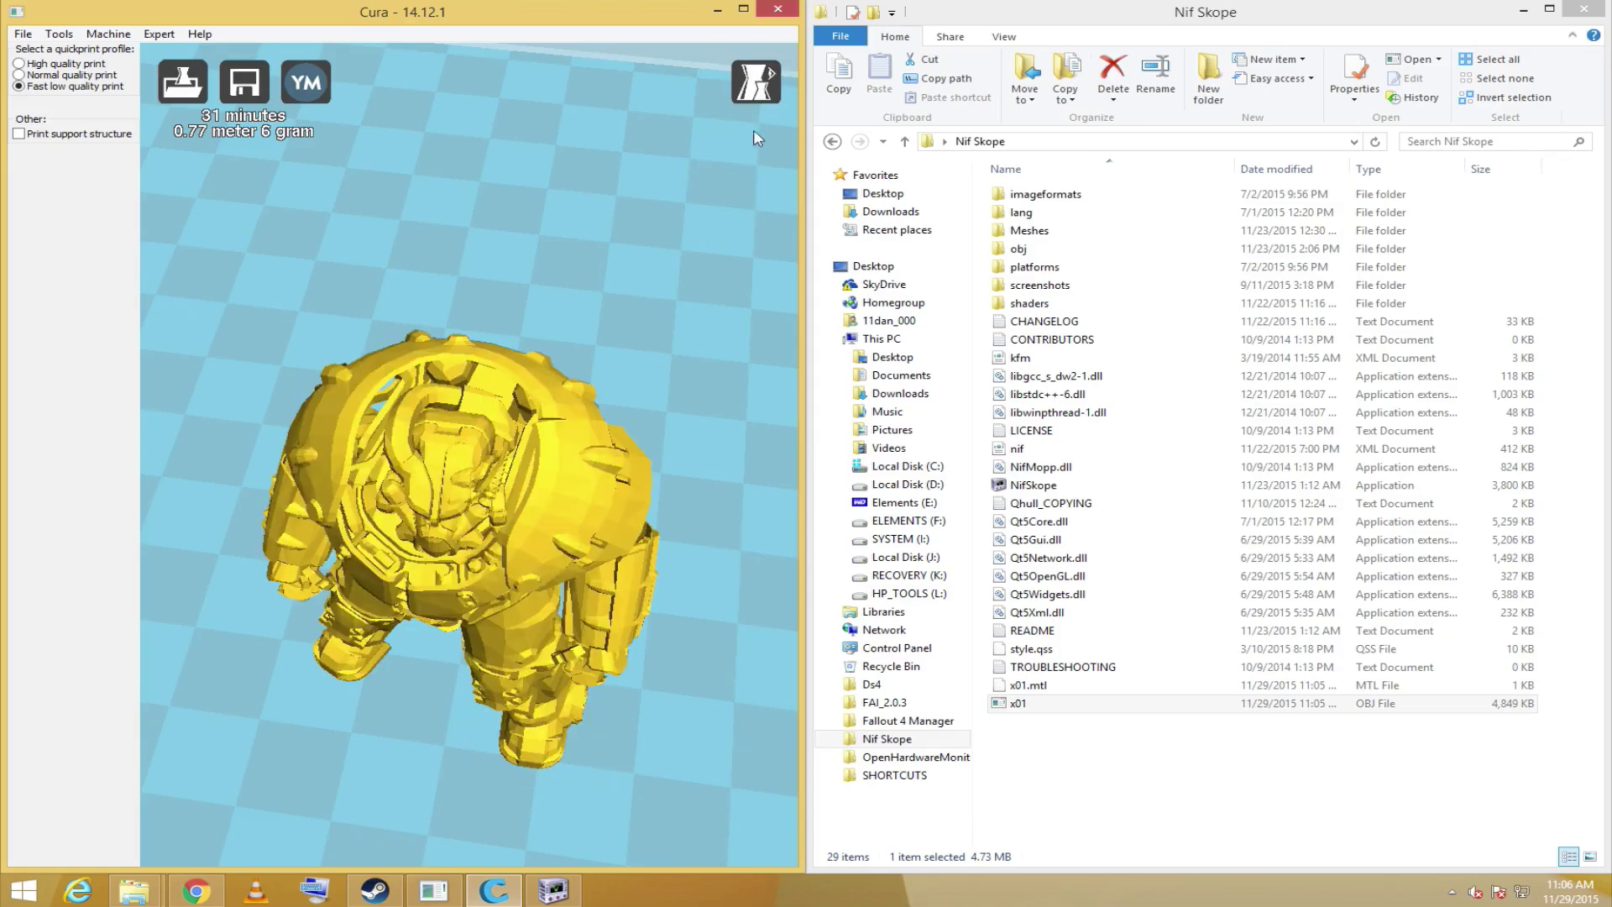
scroll(342, 665, "down", 4)
right_click_drag(378, 594, 396, 550)
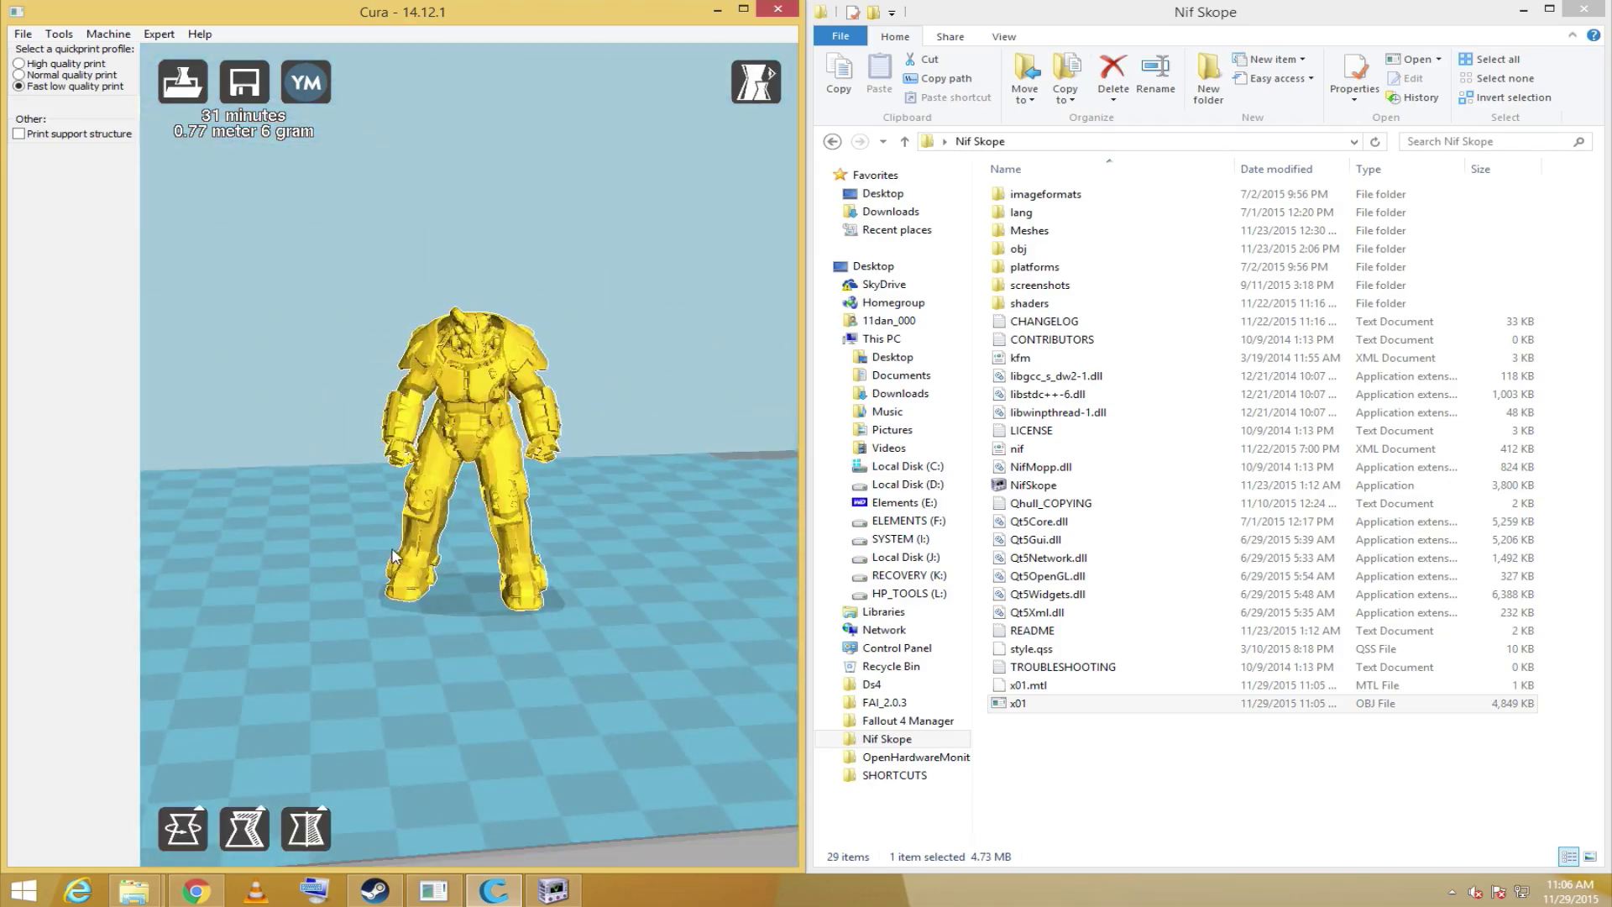
left_click(1116, 708)
left_click(1134, 788)
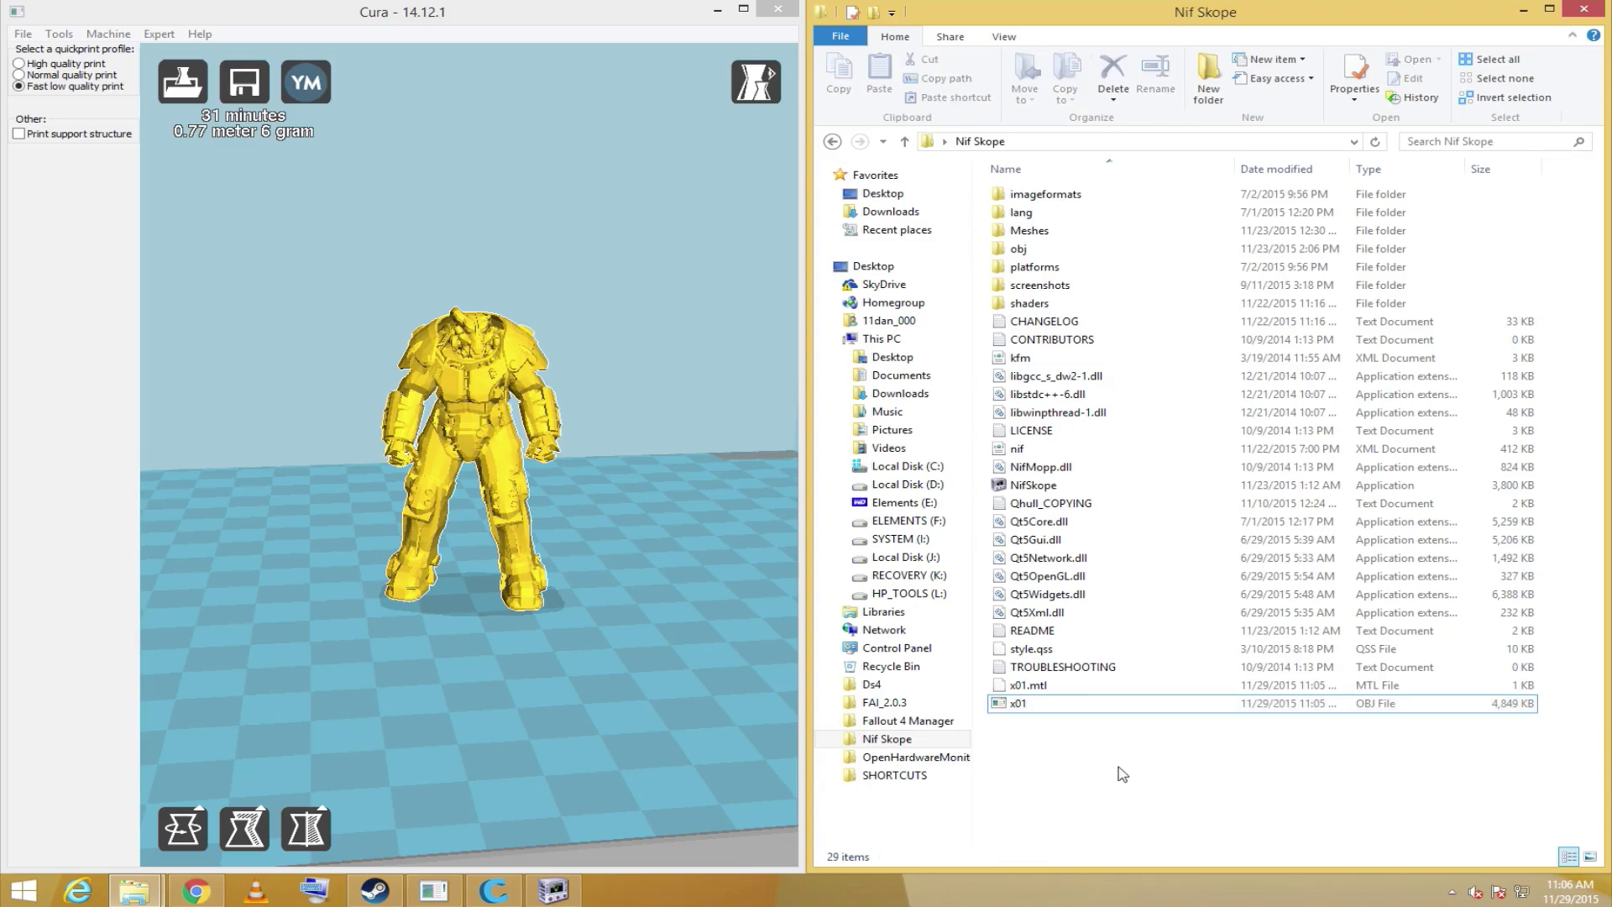